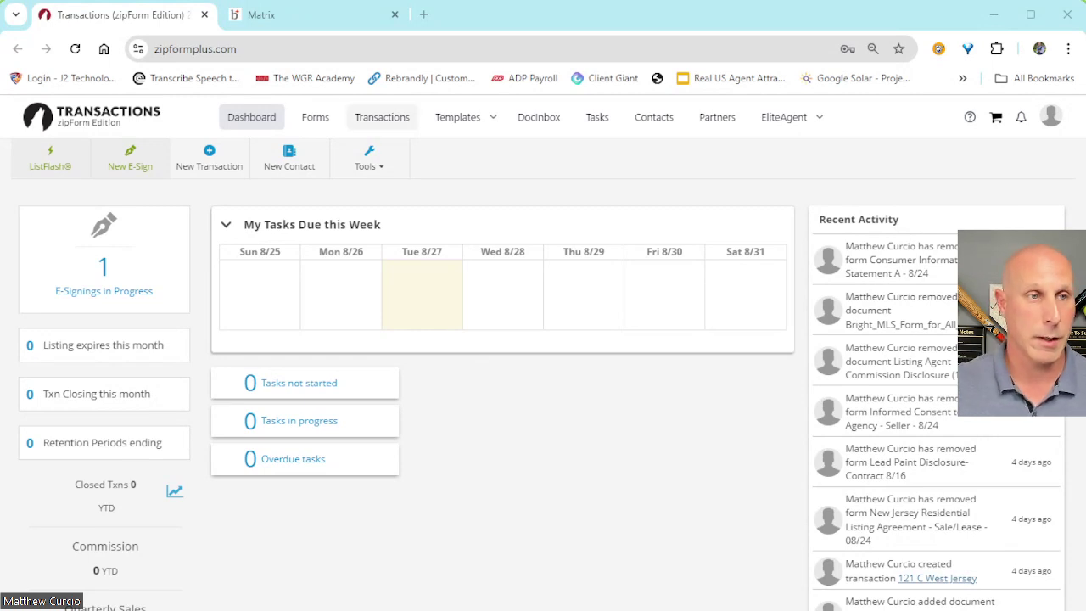
Step: Create a new purchase or offer transaction and enter the buyer's full name as the transaction name
left_click(382, 117)
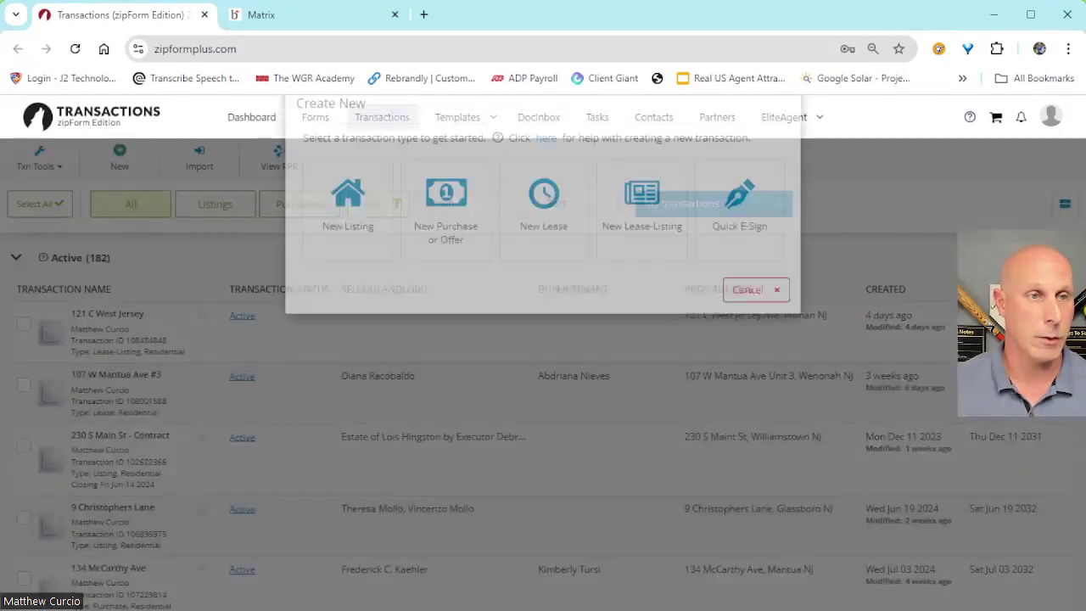
left_click(120, 154)
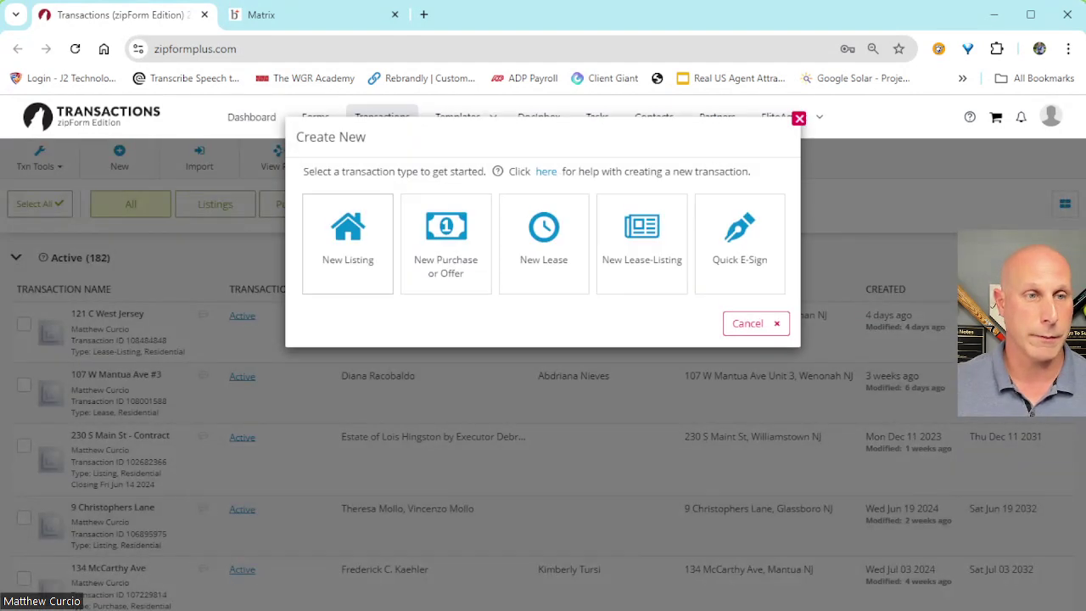
left_click(446, 243)
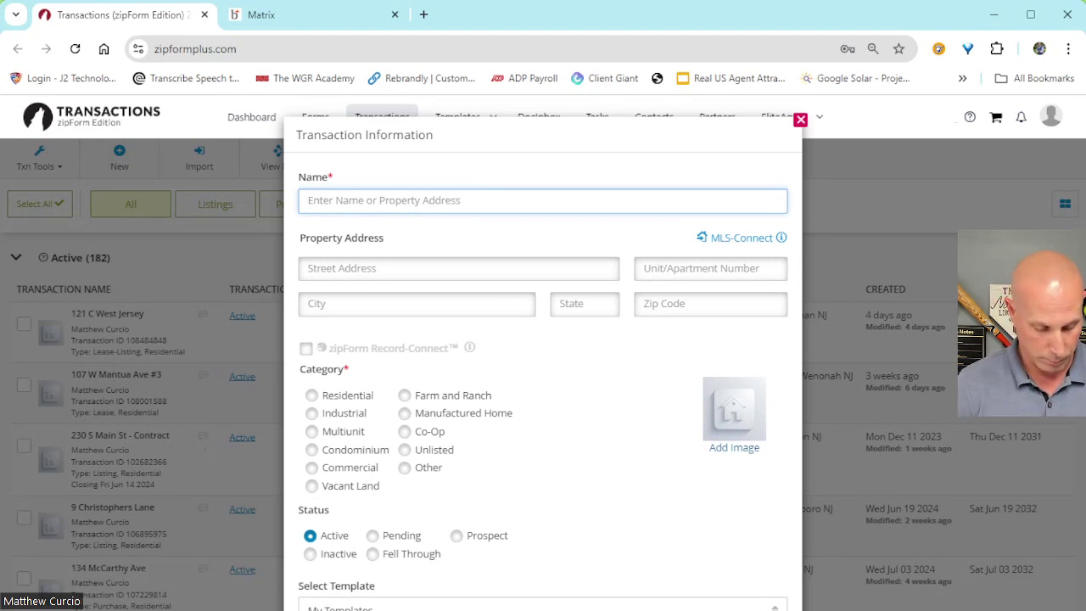
type("Mickey Mo")
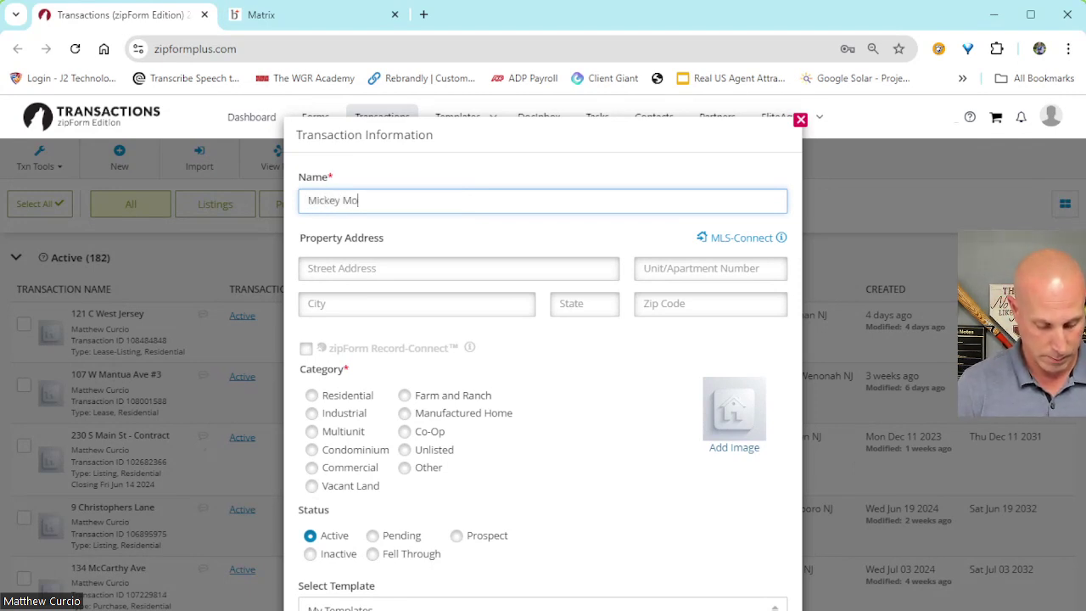
type("use")
key("Tab")
key("Tab")
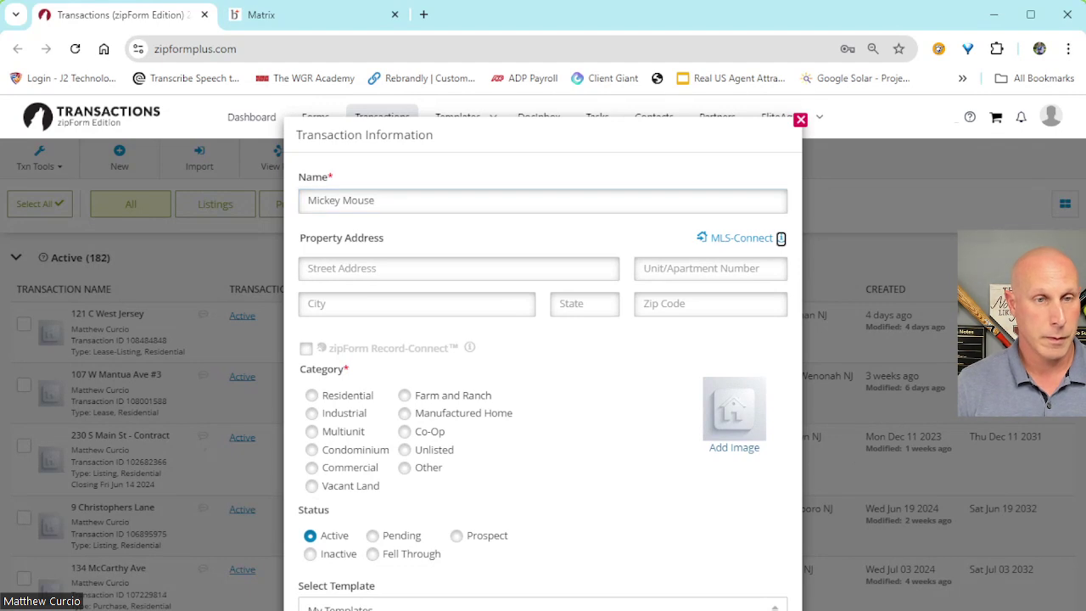
Step: Set the category to Residential, choose the Personal - Buyers Agency template, and save the new transaction
key("shift+Tab")
key("Tab")
key("Tab")
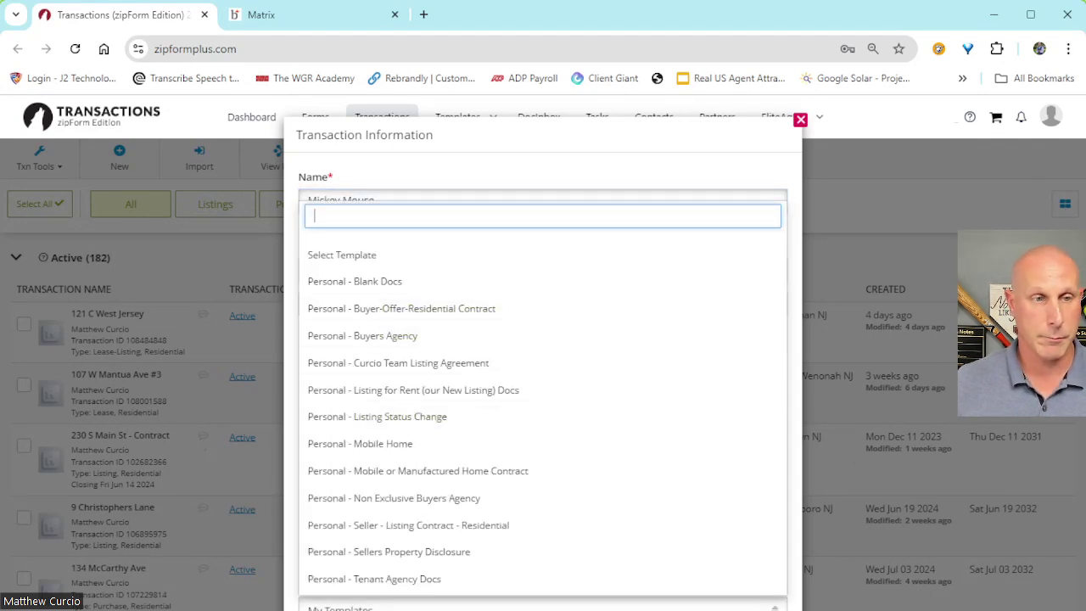
key("Down")
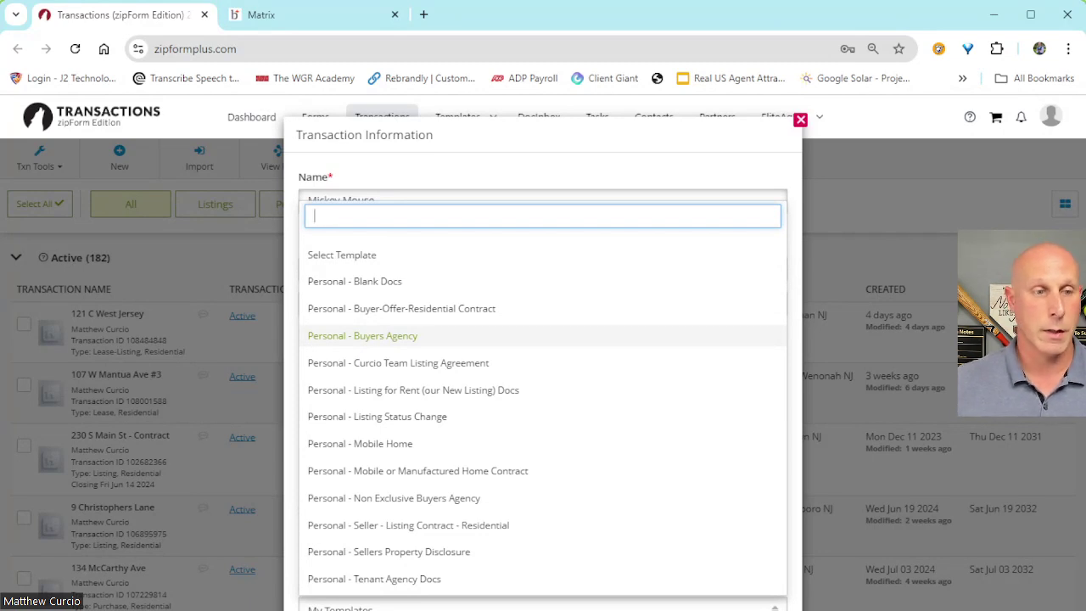
key("Return")
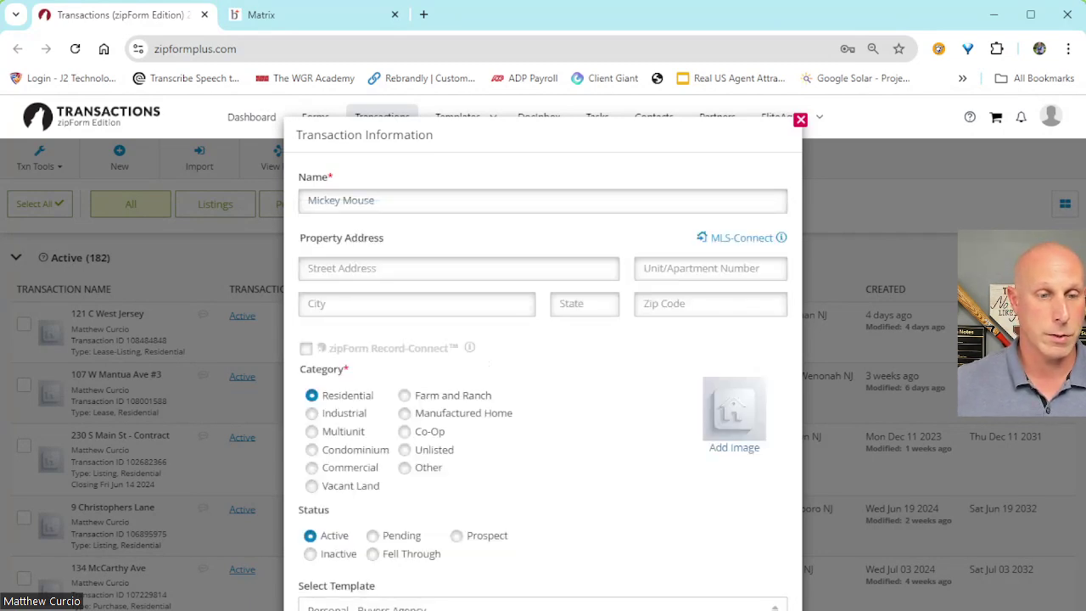
key("Return")
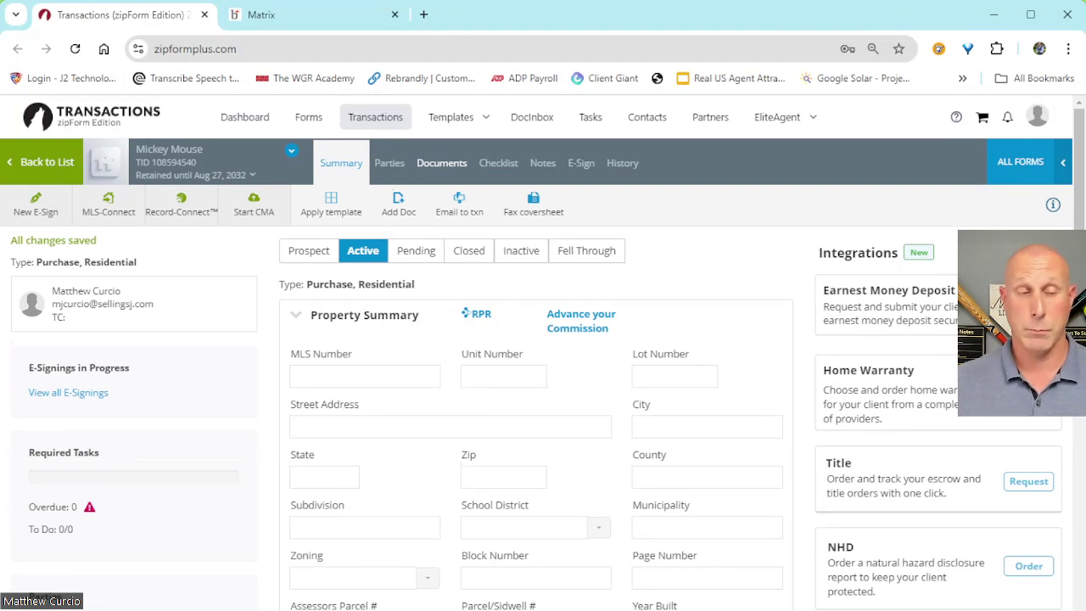
Step: Review the templates that can be applied to the transaction without applying any
left_click(331, 204)
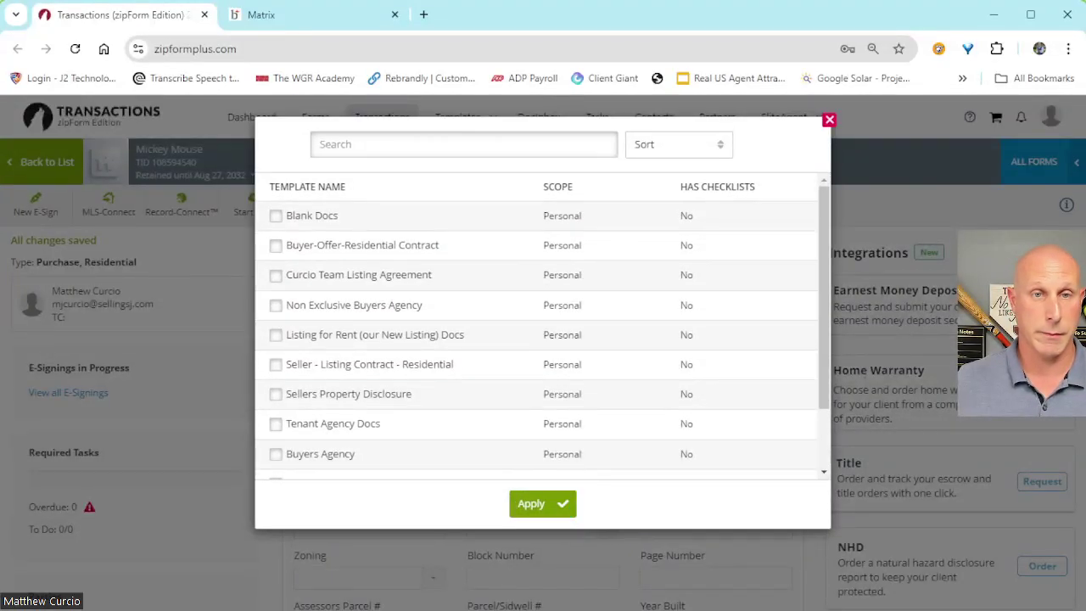
key("Escape")
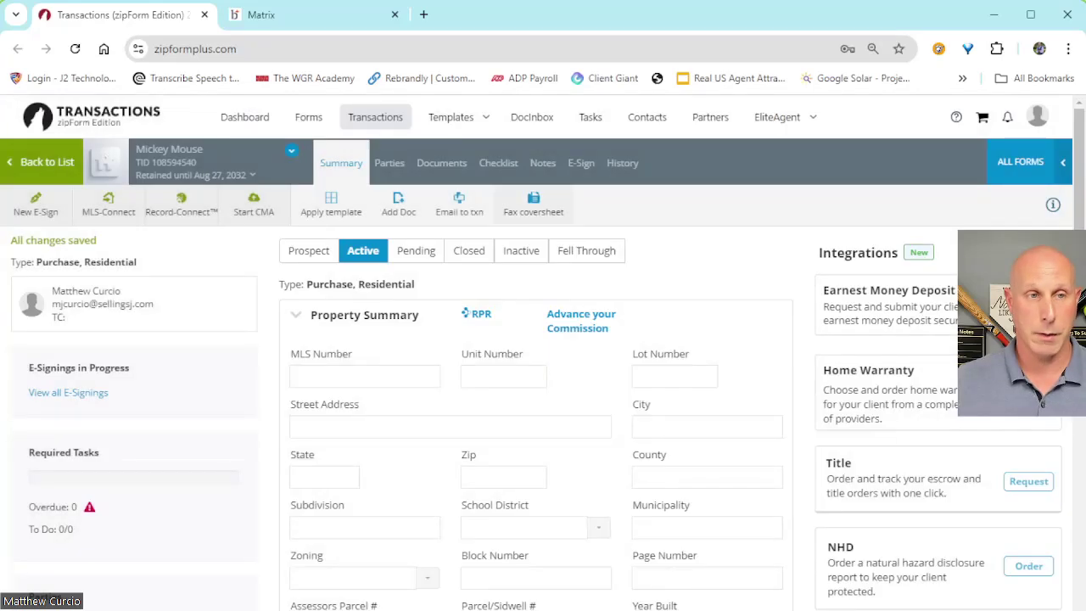
Step: Open the Buyer One party of the transaction and enter the buyer's first name, last name and e-mail
left_click(389, 162)
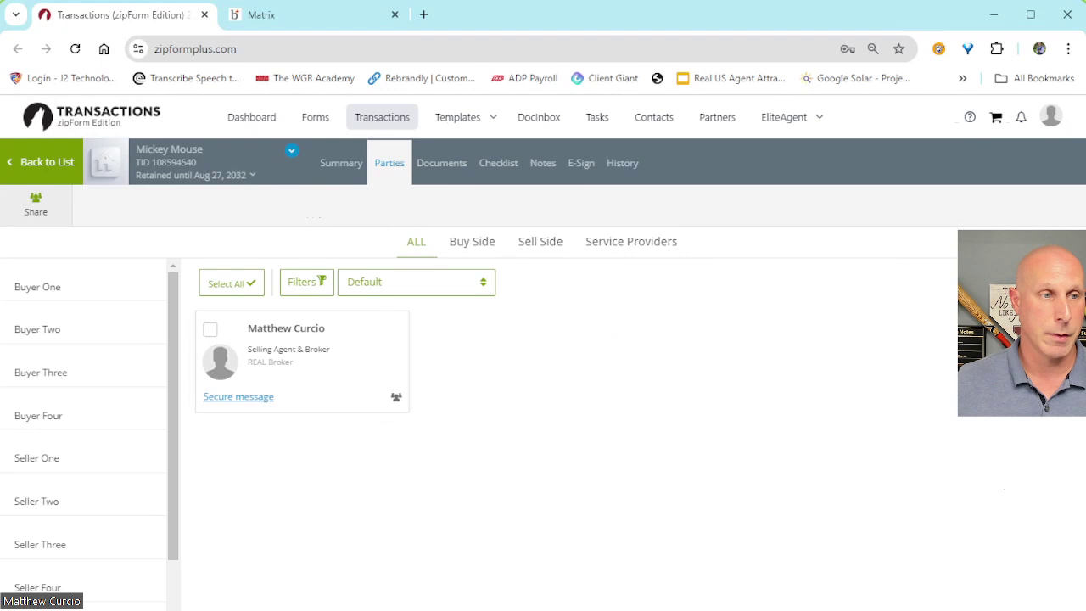
left_click(153, 281)
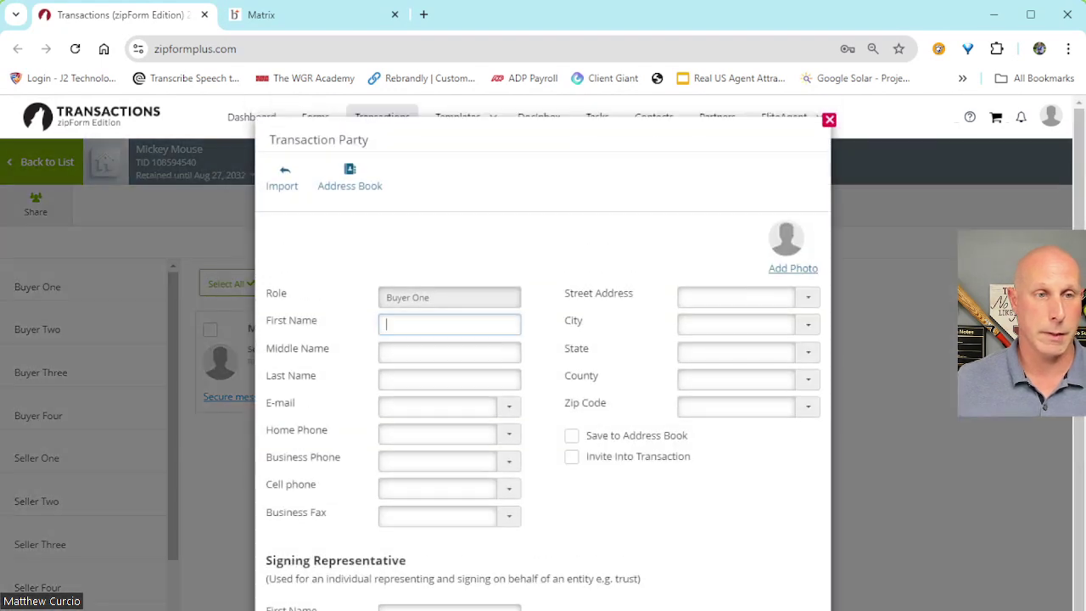
type("Mickey Mous")
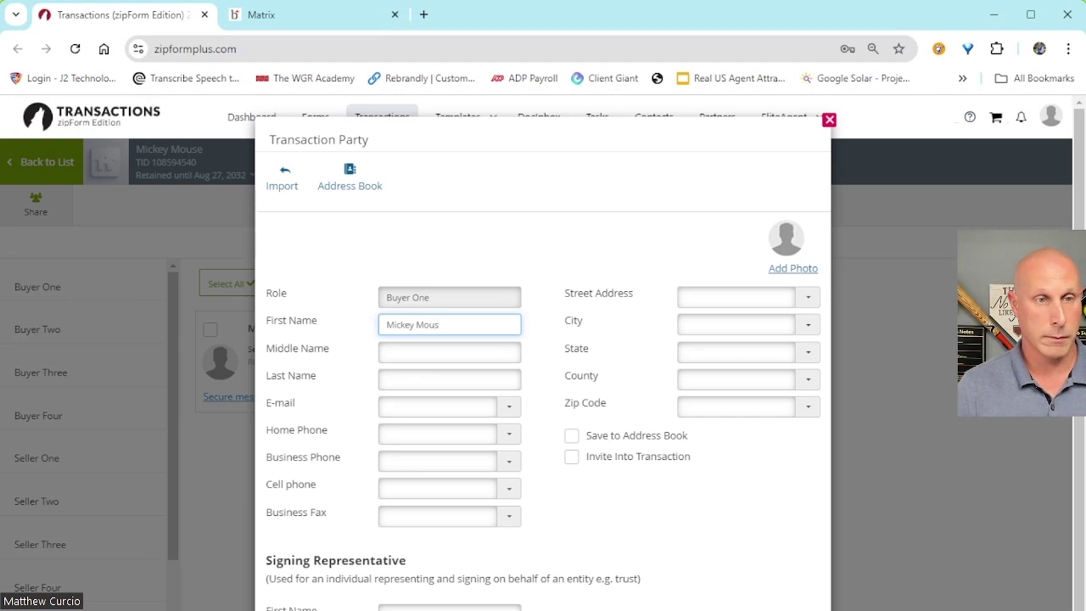
key("BackSpace")
key("BackSpace")
key("BackSpace")
key("BackSpace")
key("BackSpace")
key("Tab")
key("Tab")
type("M")
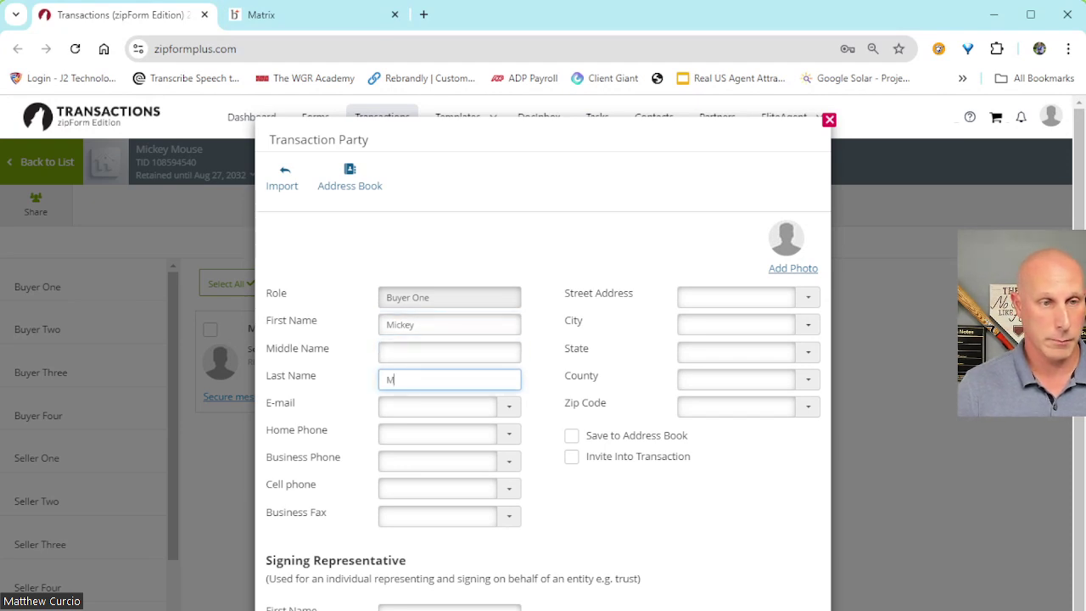
type("ouse")
key("Tab")
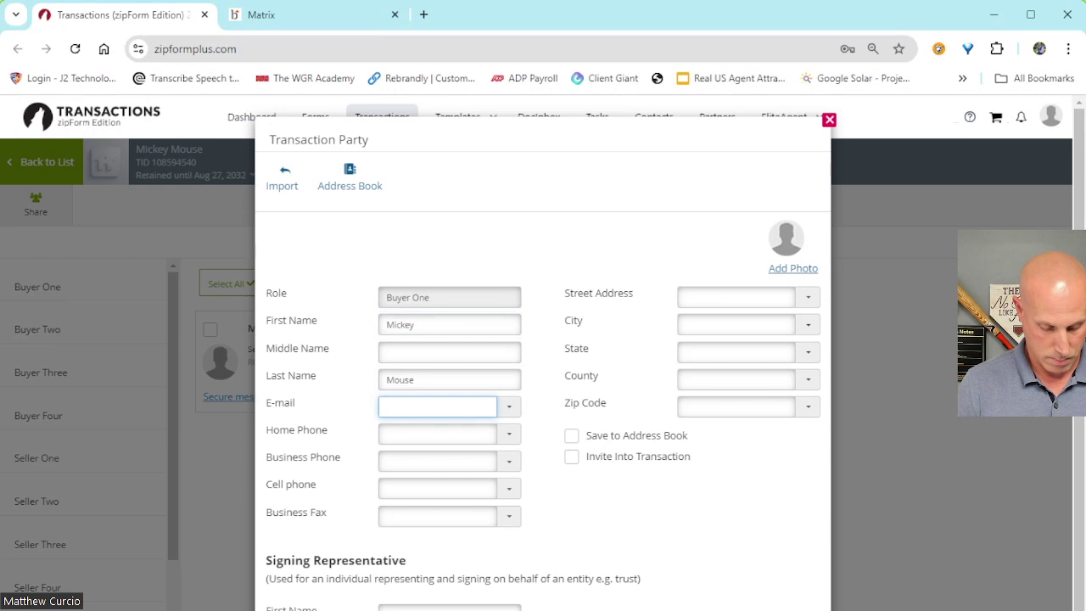
type("Mickey@")
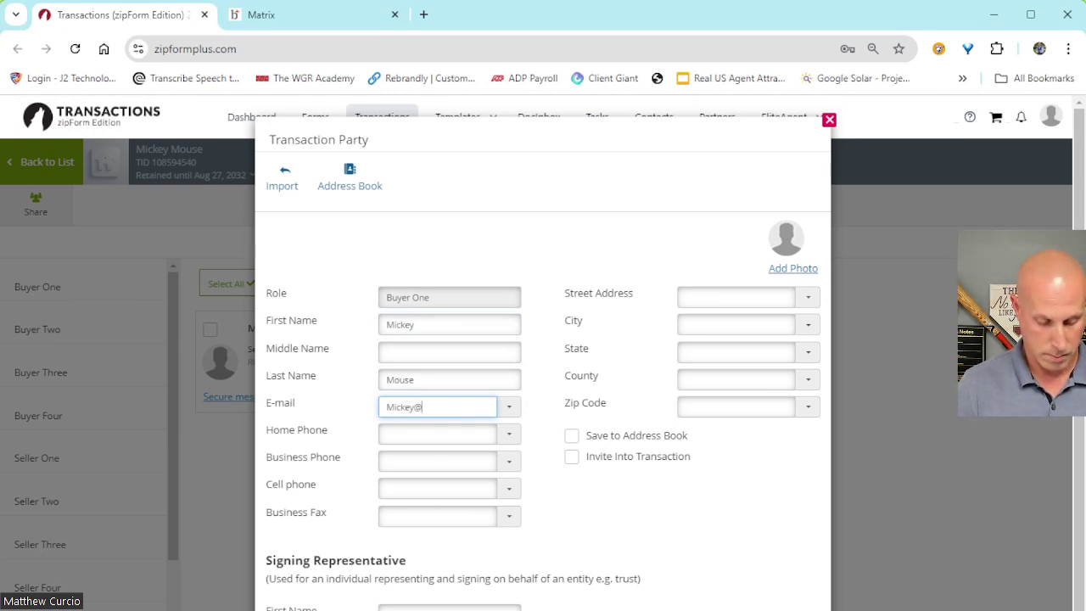
type("test.com")
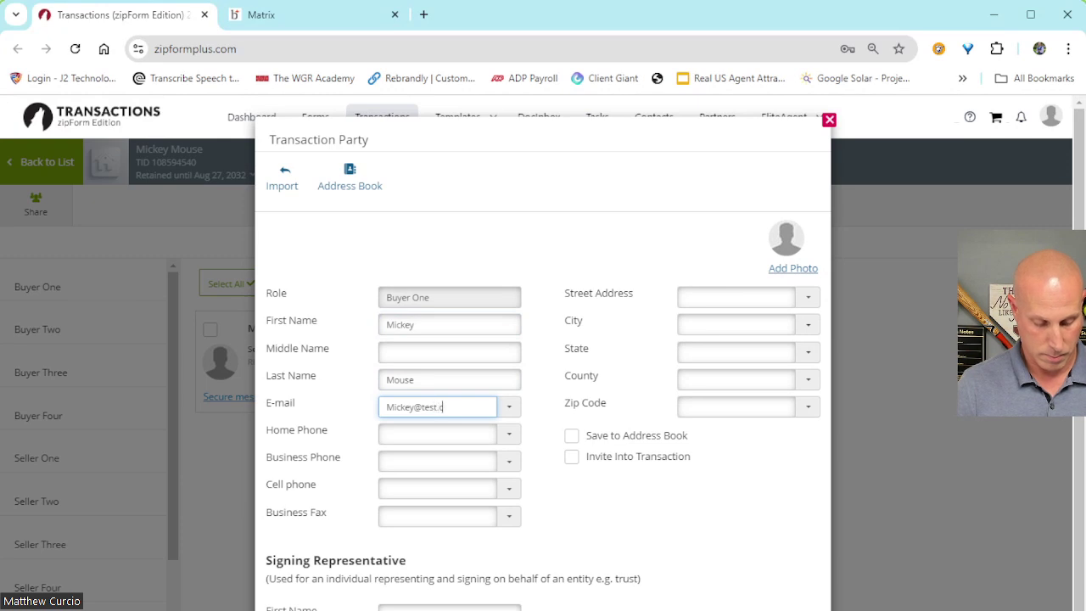
Step: Fill in Buyer One's street address, city, state and zip code, enable Save to Address Book, and save the party
left_click(736, 297)
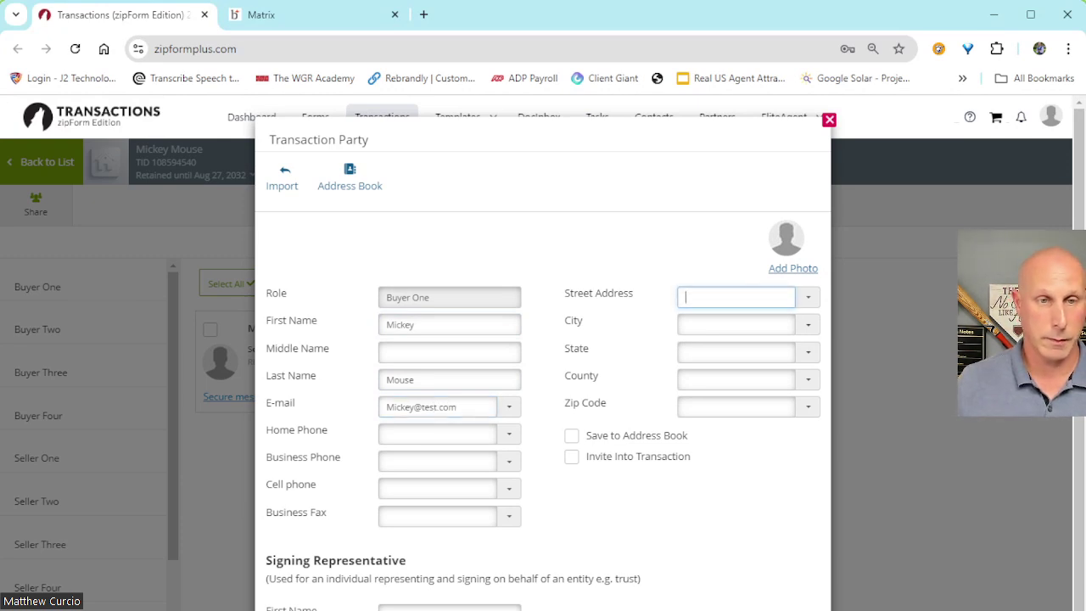
type("123")
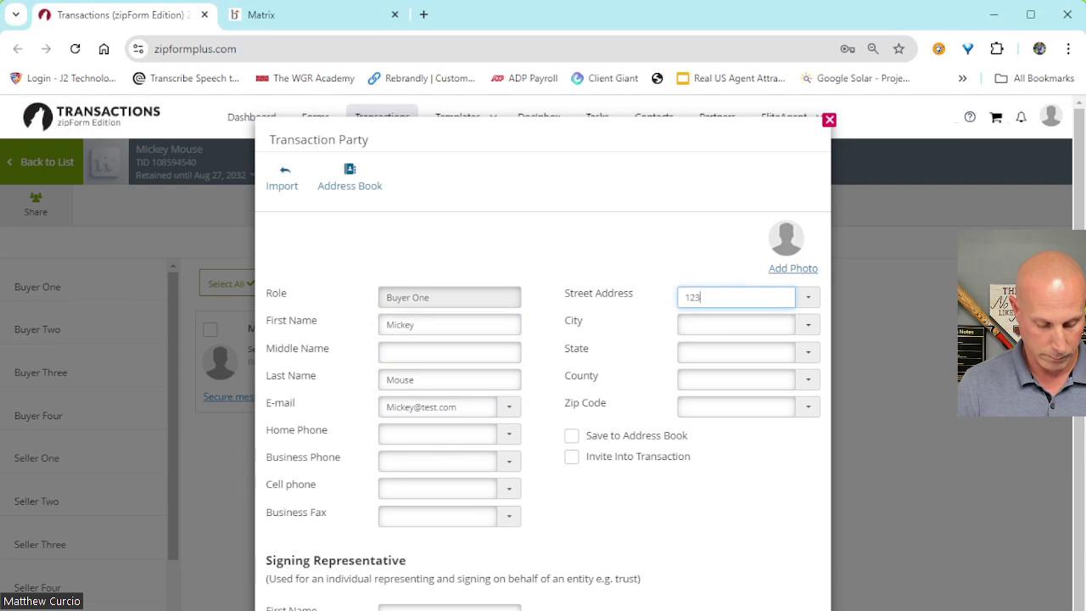
type(" Dis")
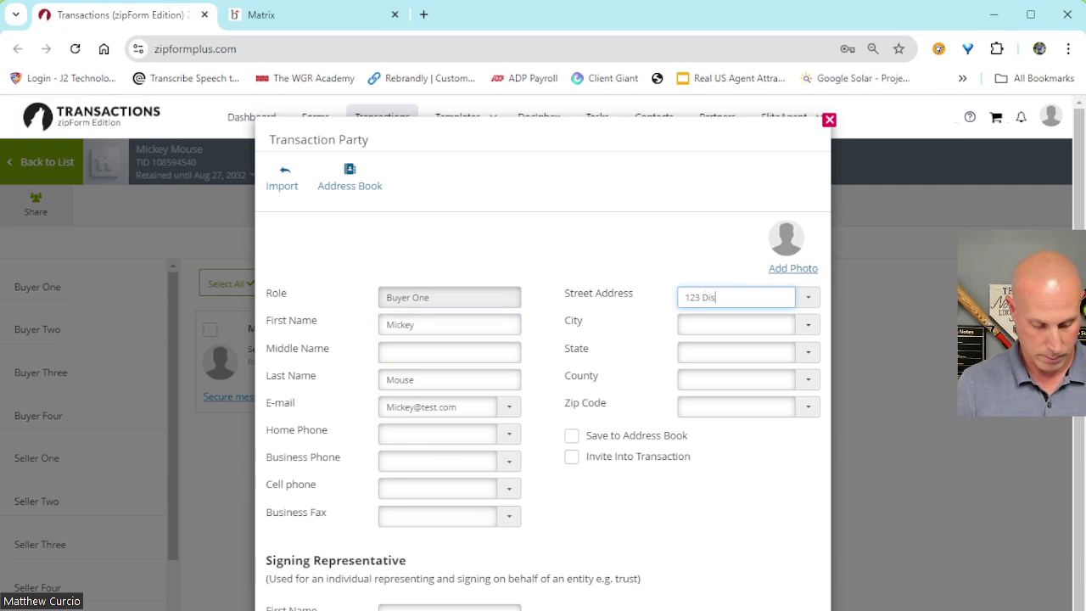
type("ney La")
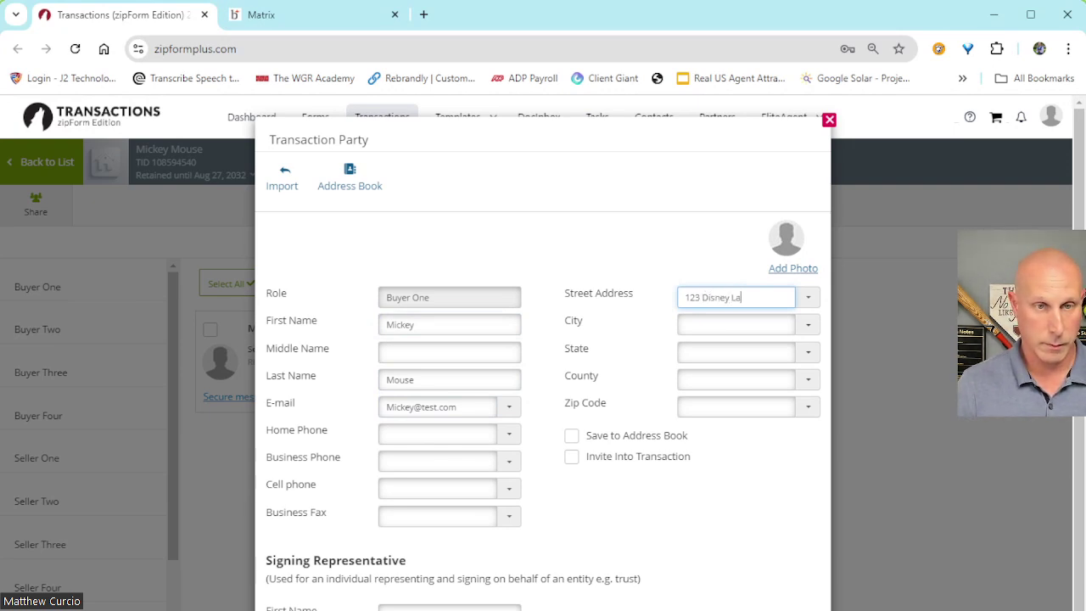
type("nd Lane")
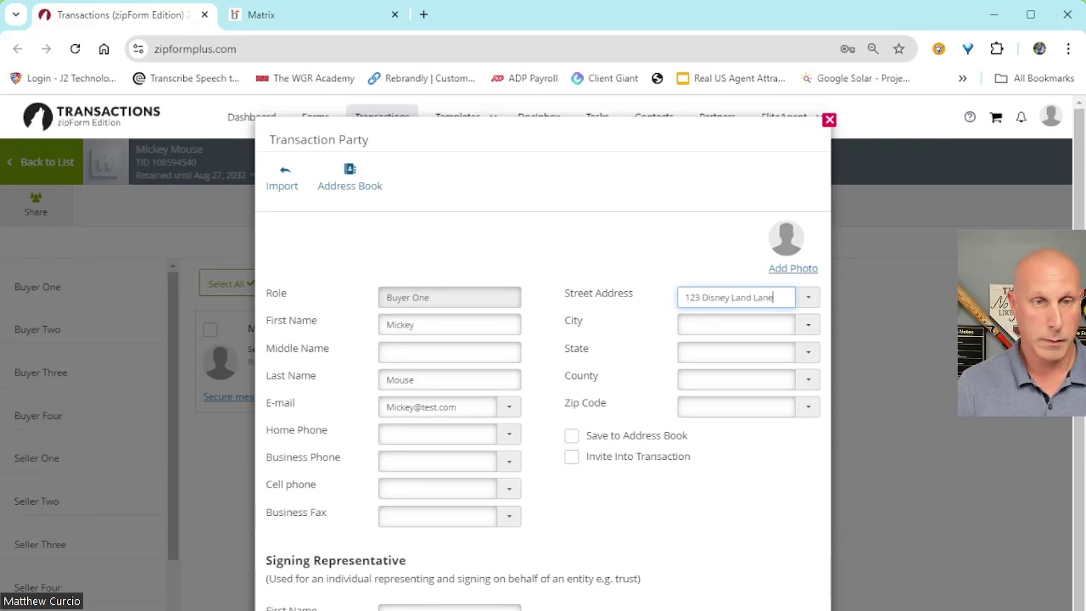
key("Tab")
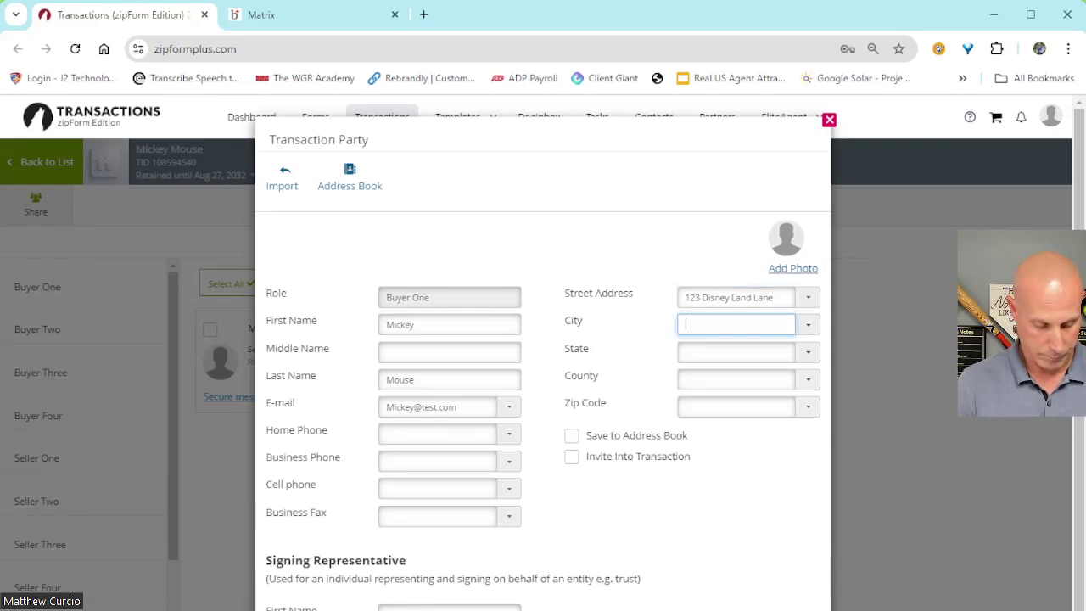
type("Orlando")
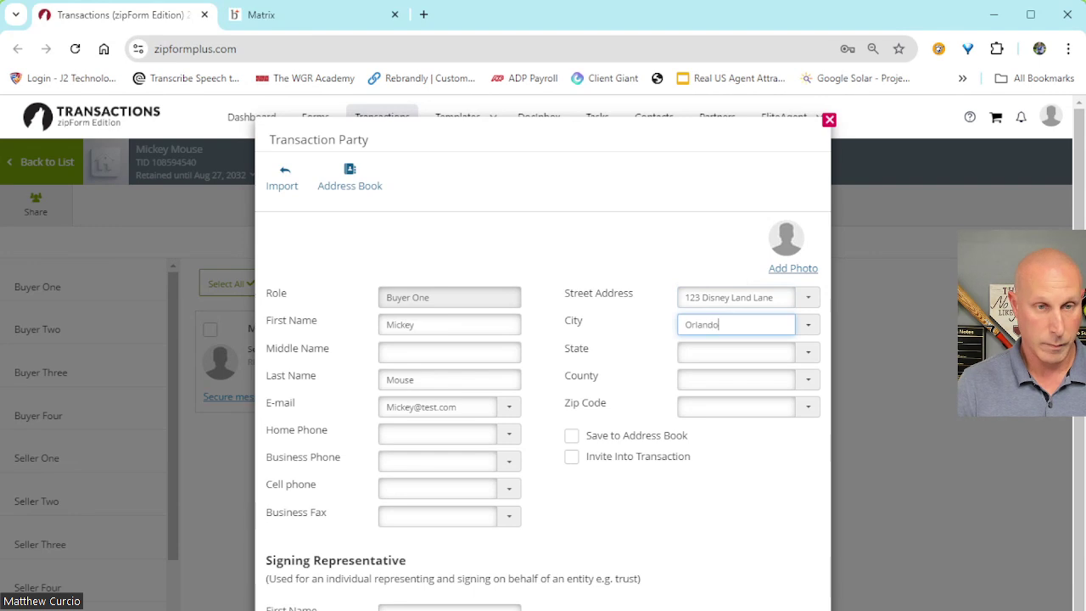
key("Tab")
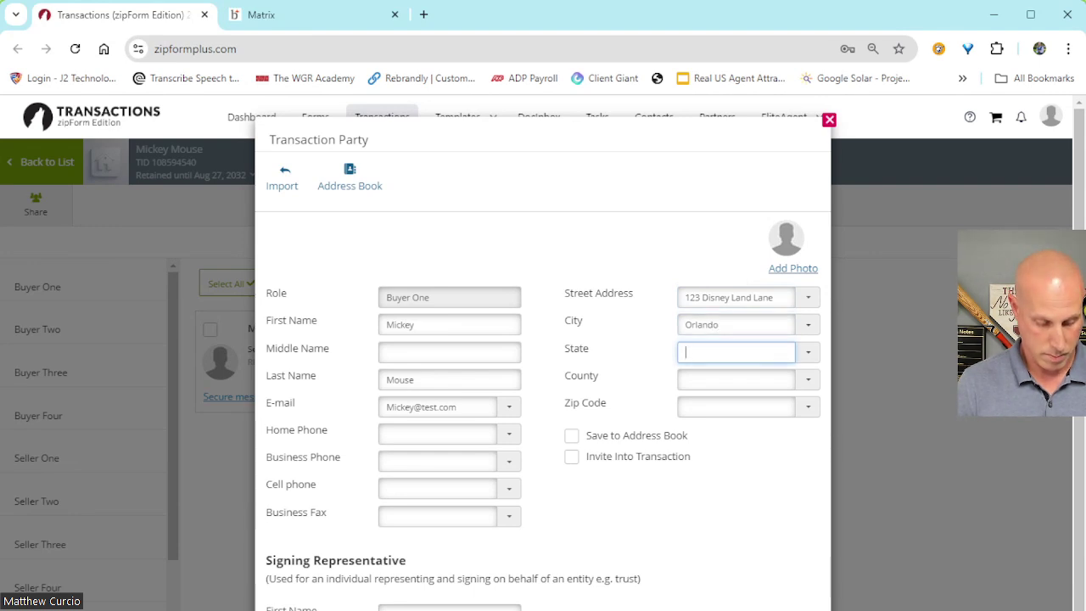
type("Fl")
key("Tab")
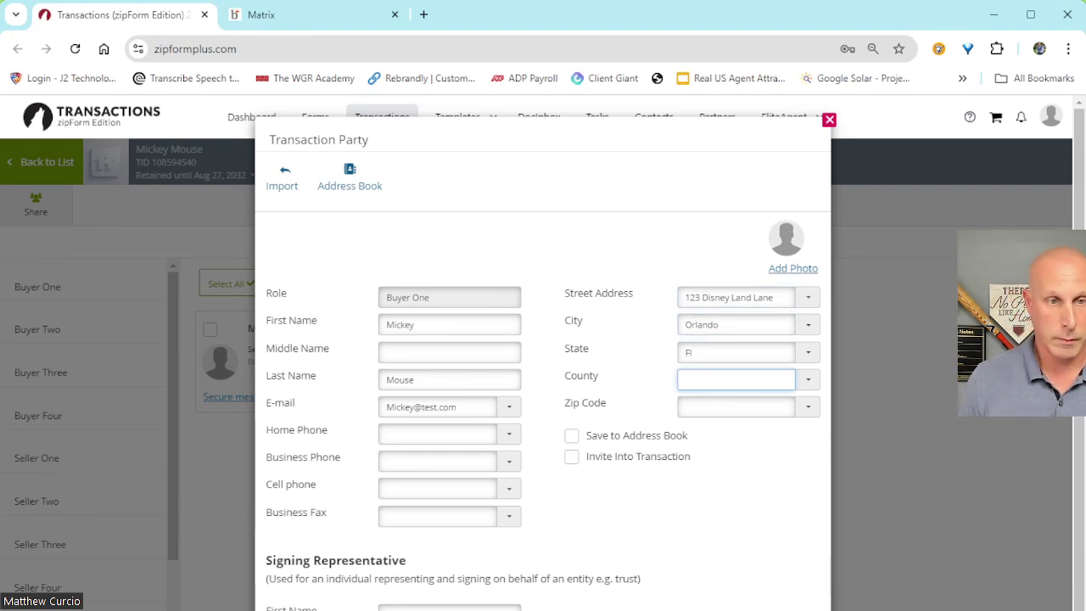
key("Tab")
type("123456")
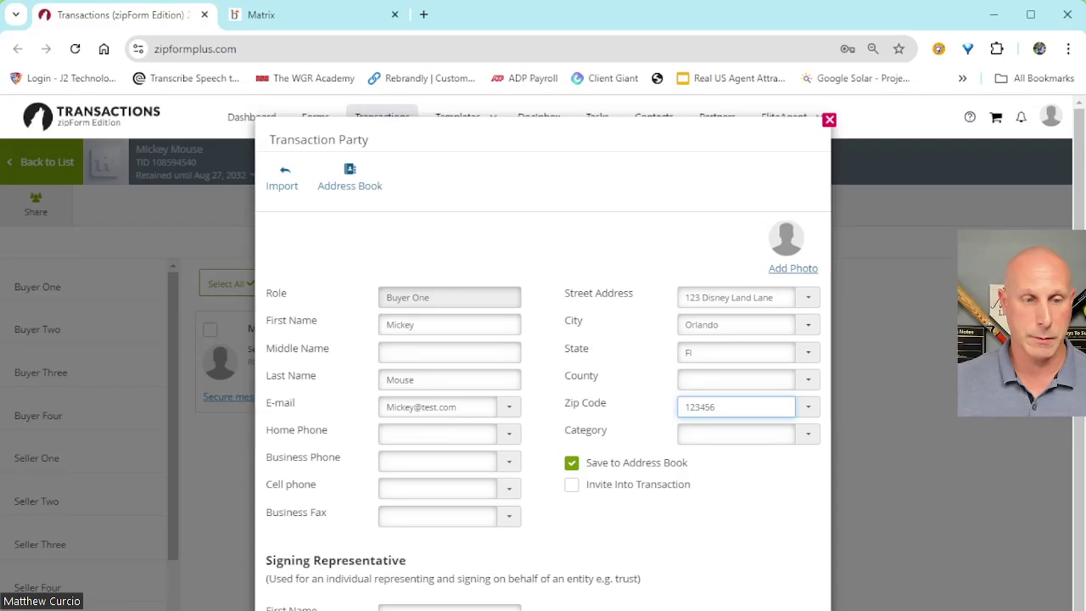
key("Return")
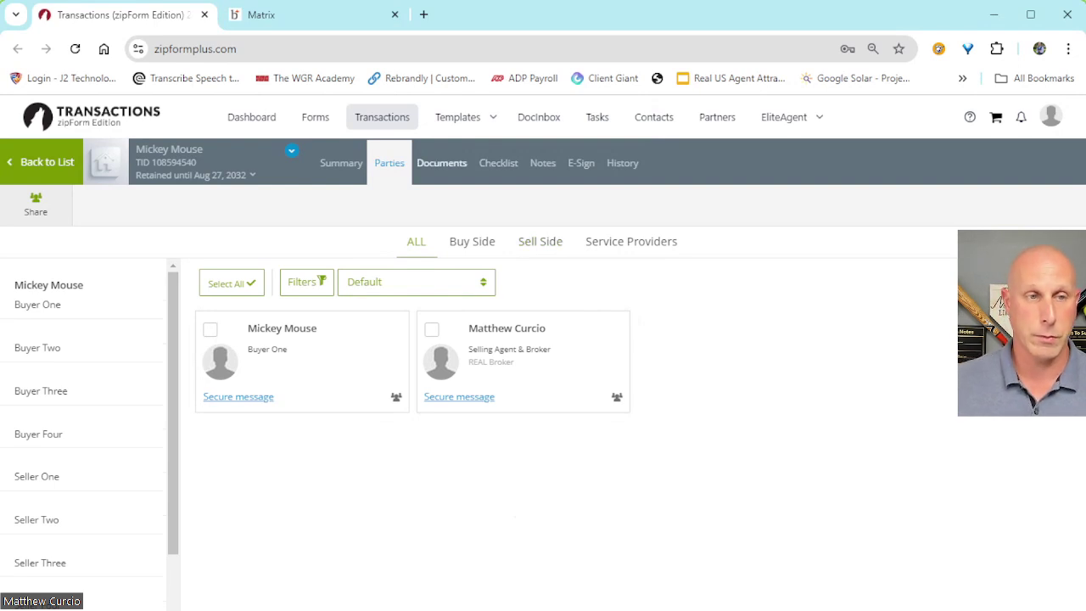
Step: Open the Exclusive Buyer Agency Agreement from the transaction's documents and add the REAL - Affiliated Business Arrangement (ABA) Disclosure to its workspace
left_click(441, 162)
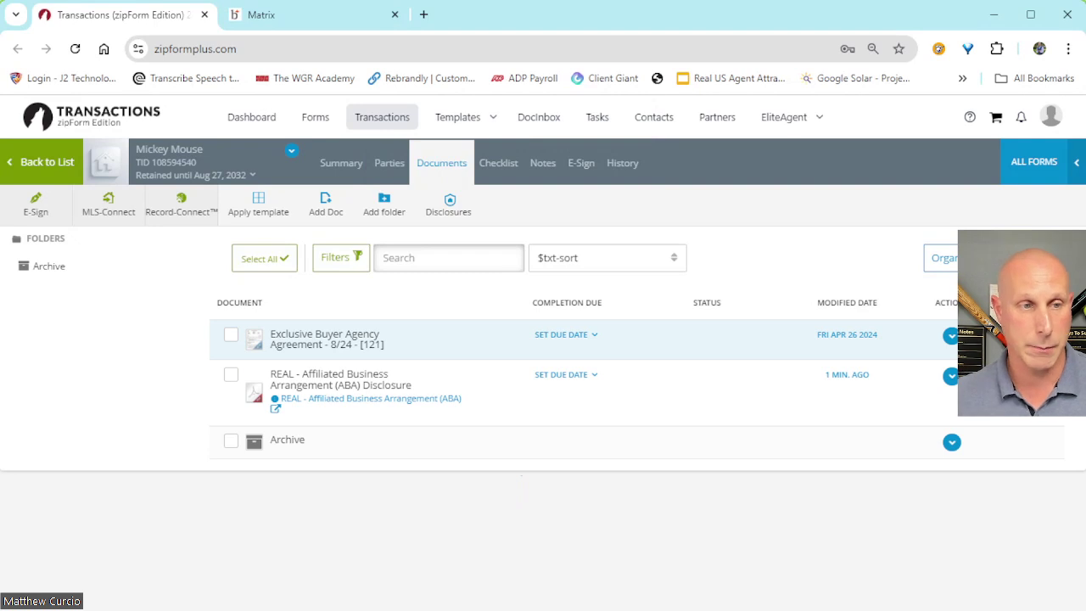
left_click(325, 339)
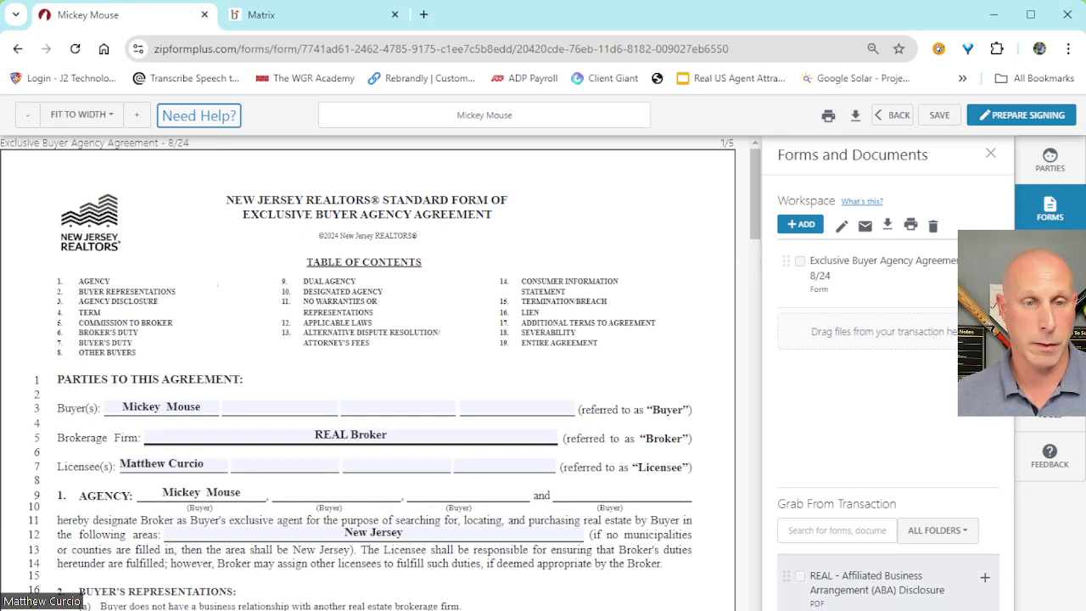
left_click(985, 577)
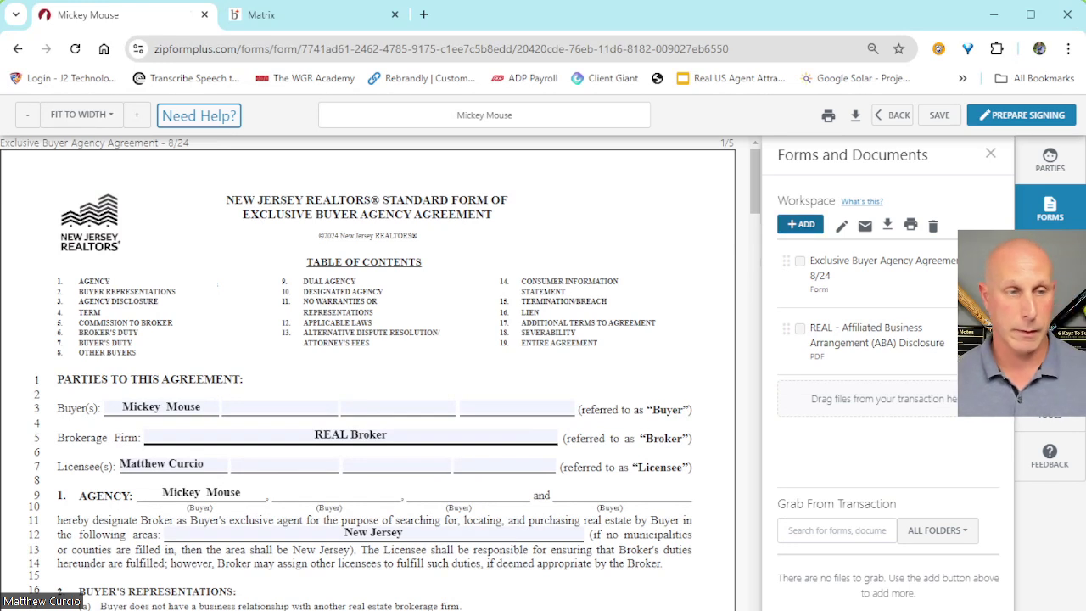
Step: Add Consumer Information Statement A - 8/24 from the New Jersey Association of REALTORS form library to the workspace
left_click(800, 224)
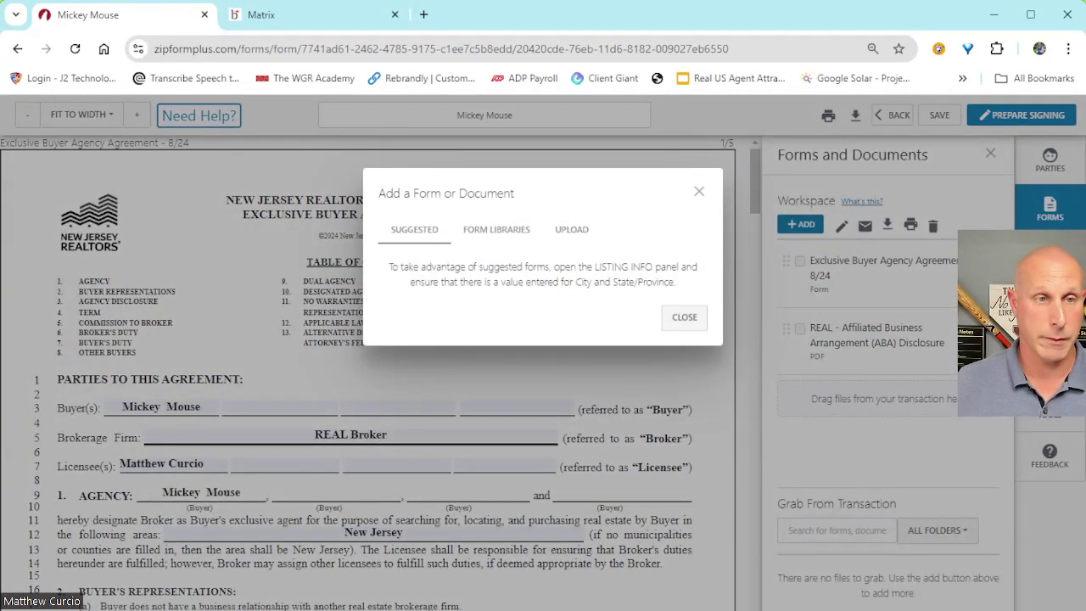
left_click(497, 229)
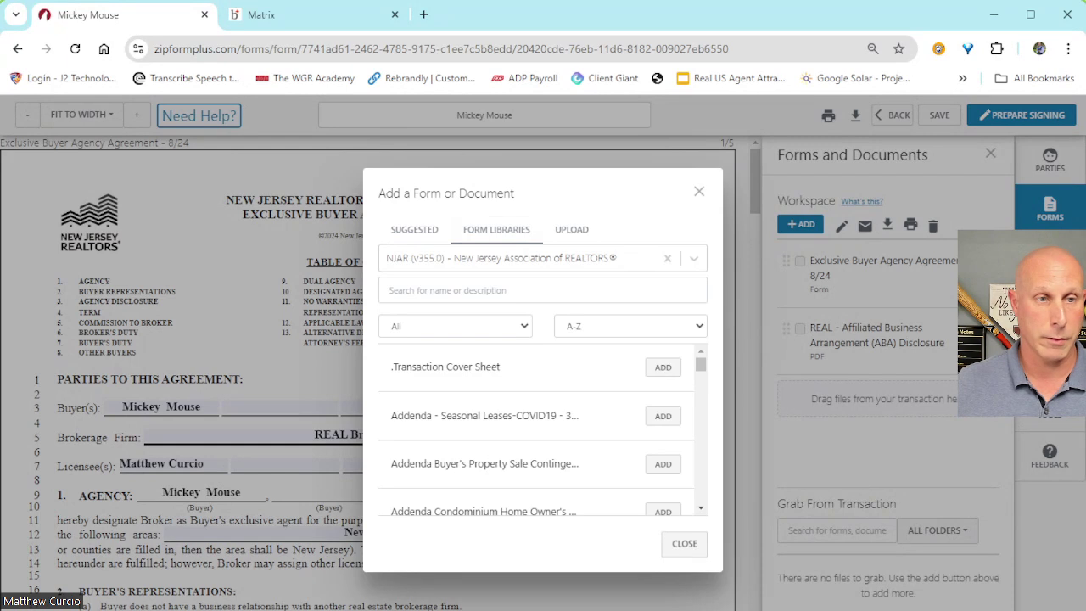
left_click(543, 290)
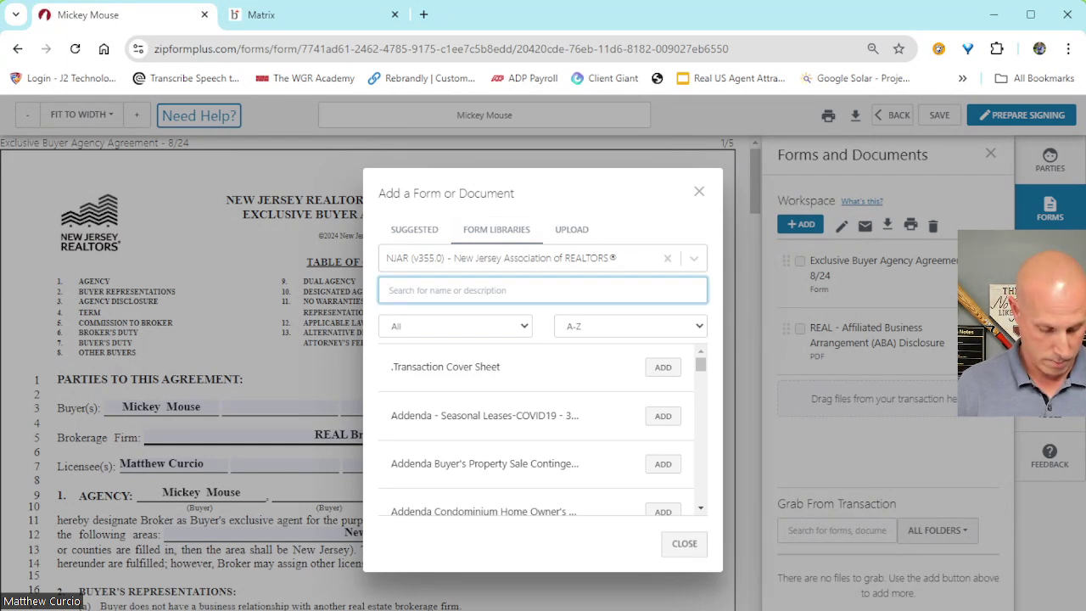
type("con")
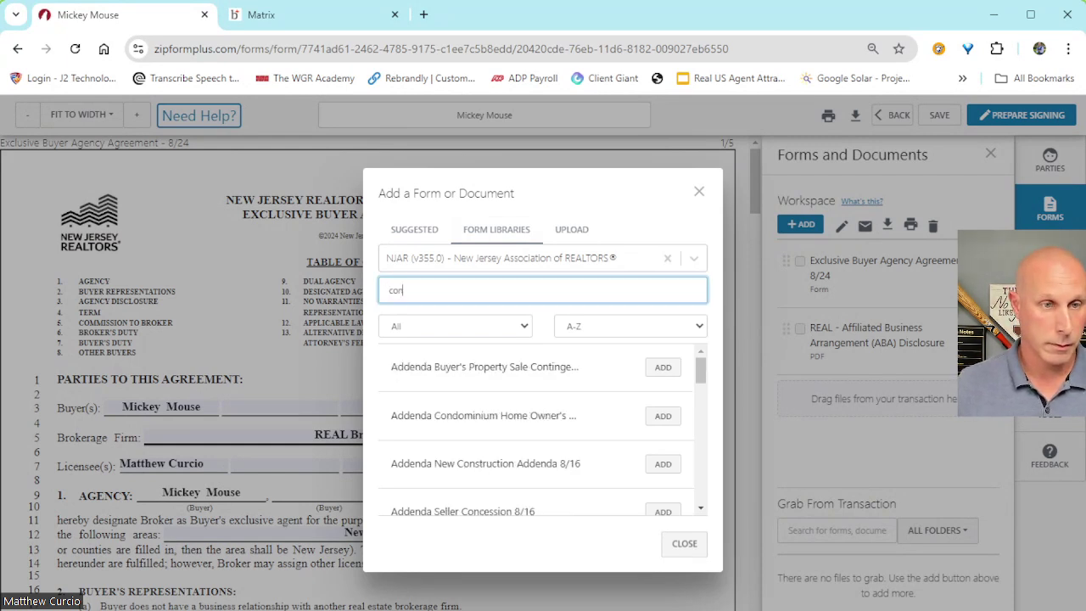
type("su")
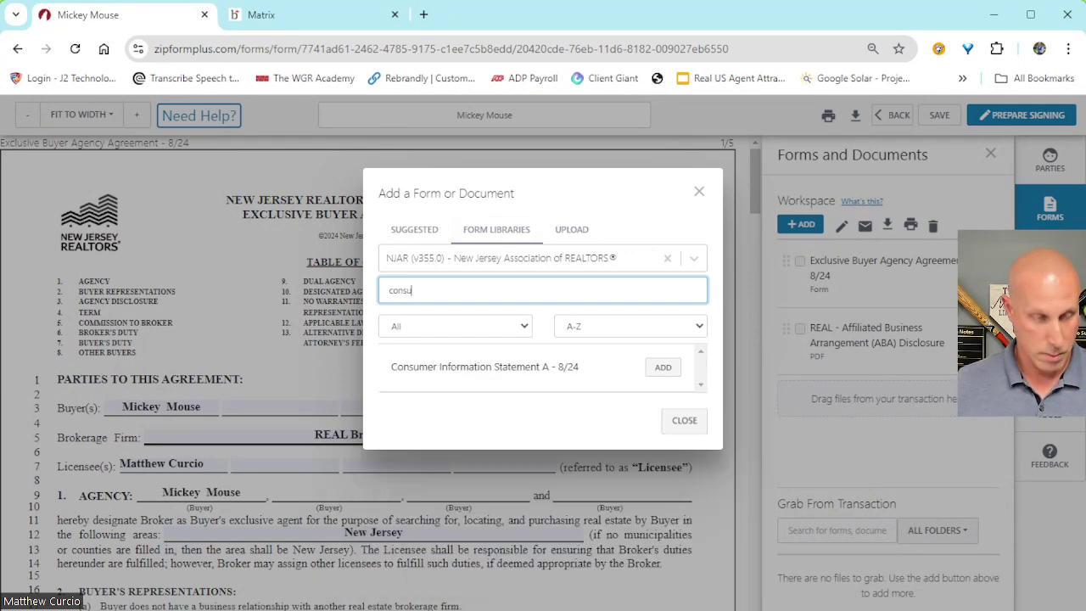
left_click(662, 367)
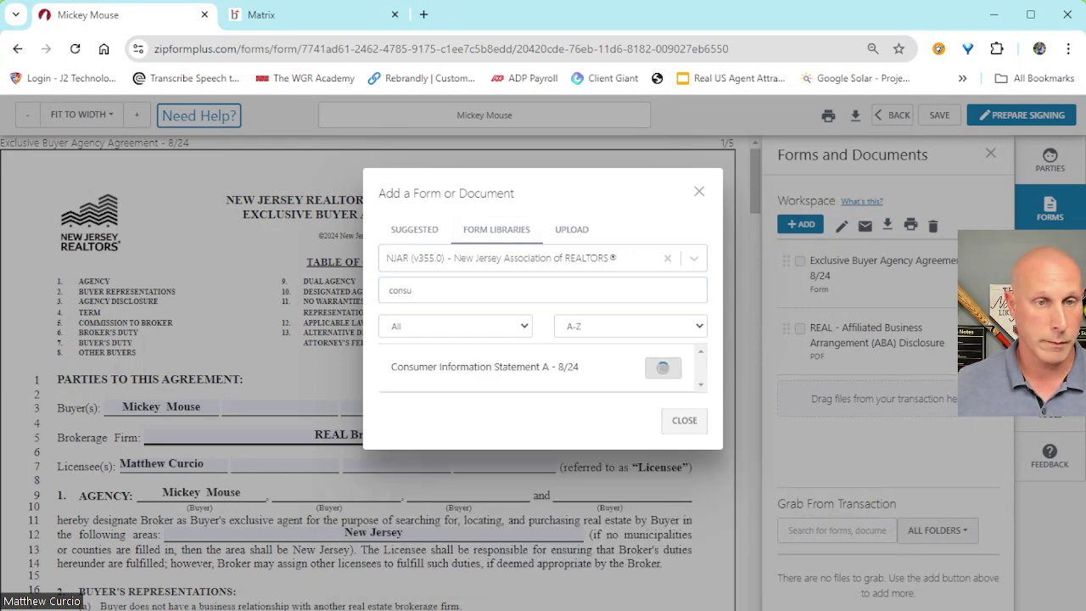
left_click(685, 420)
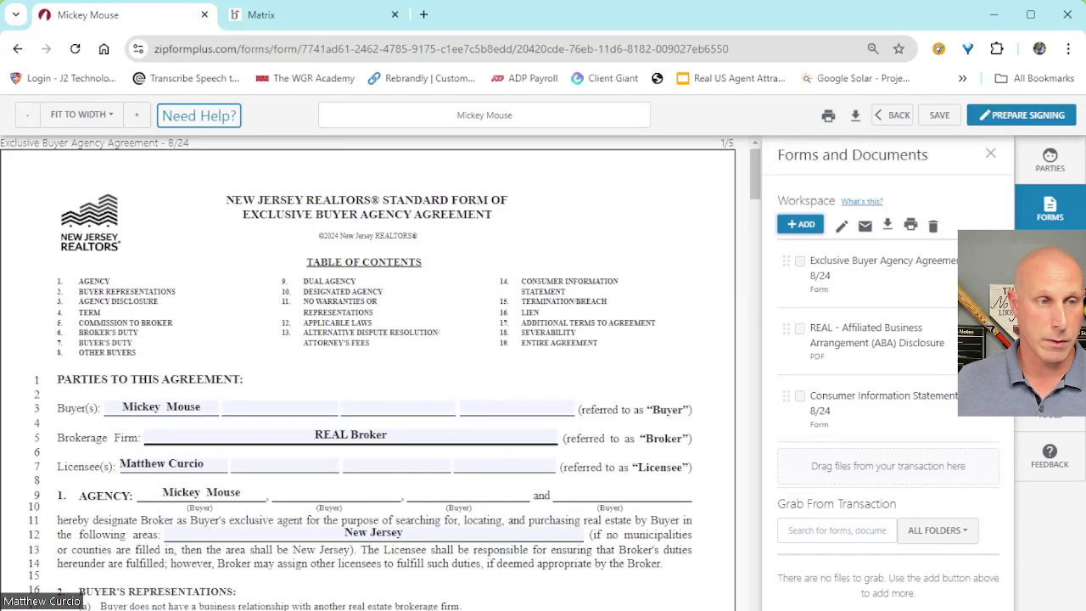
Step: Review the Exclusive Buyer Agency Agreement, the ABA Disclosure and the Consumer Information Statement, including their prefilled fields and signature sections
scroll(367, 373, "down", 1)
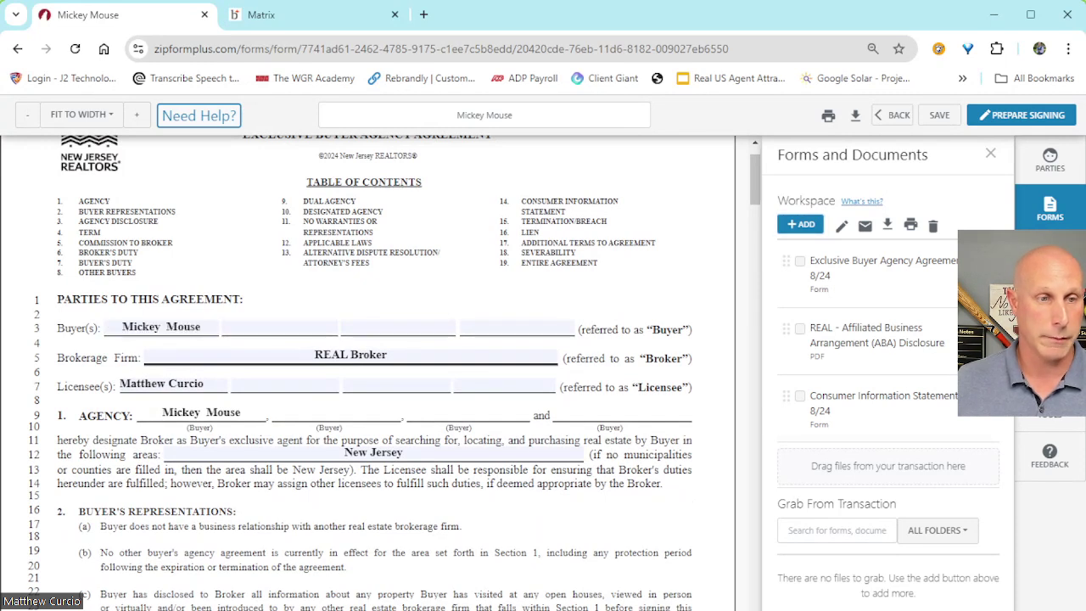
scroll(367, 373, "down", 2)
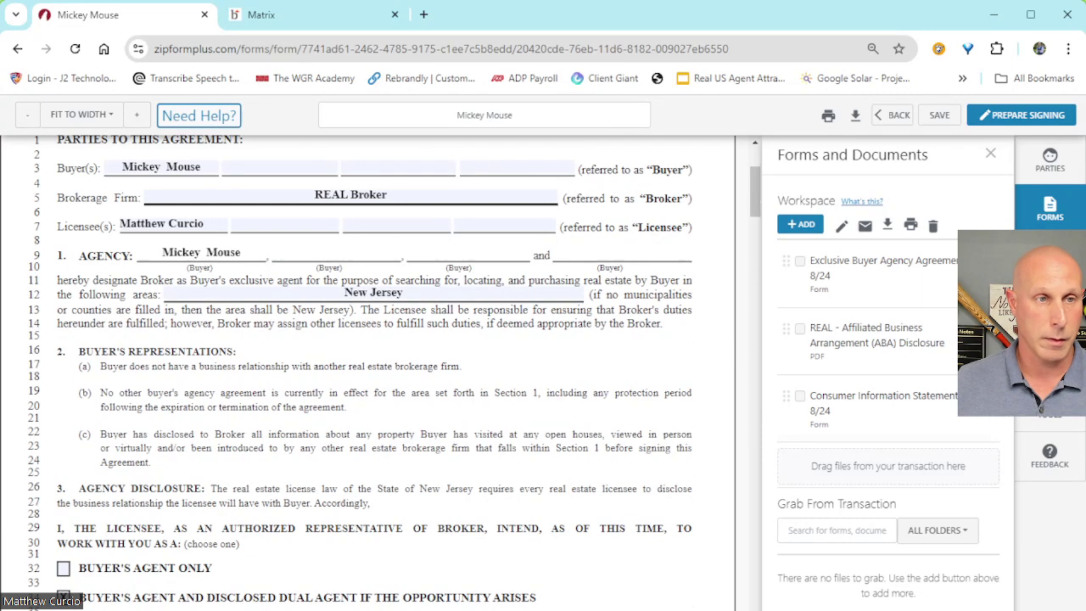
scroll(368, 374, "down", 2)
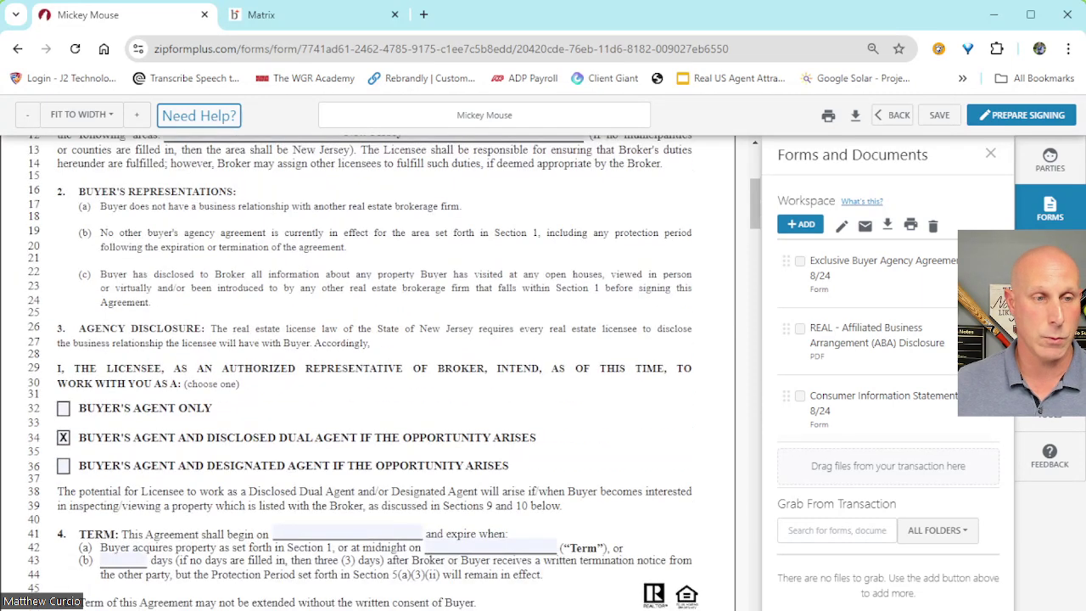
scroll(368, 374, "down", 4)
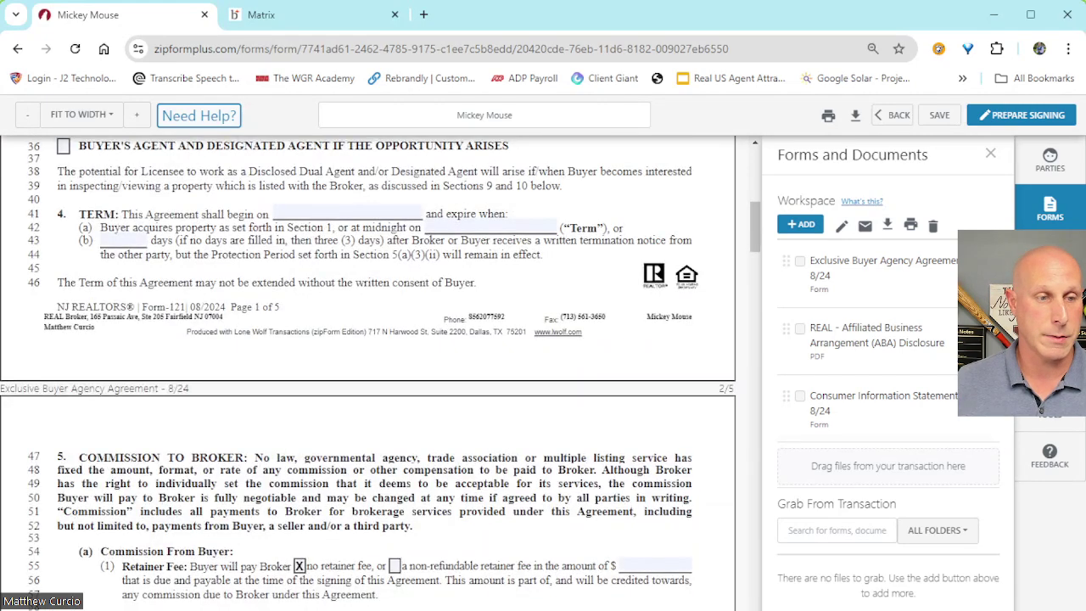
scroll(367, 374, "down", 8)
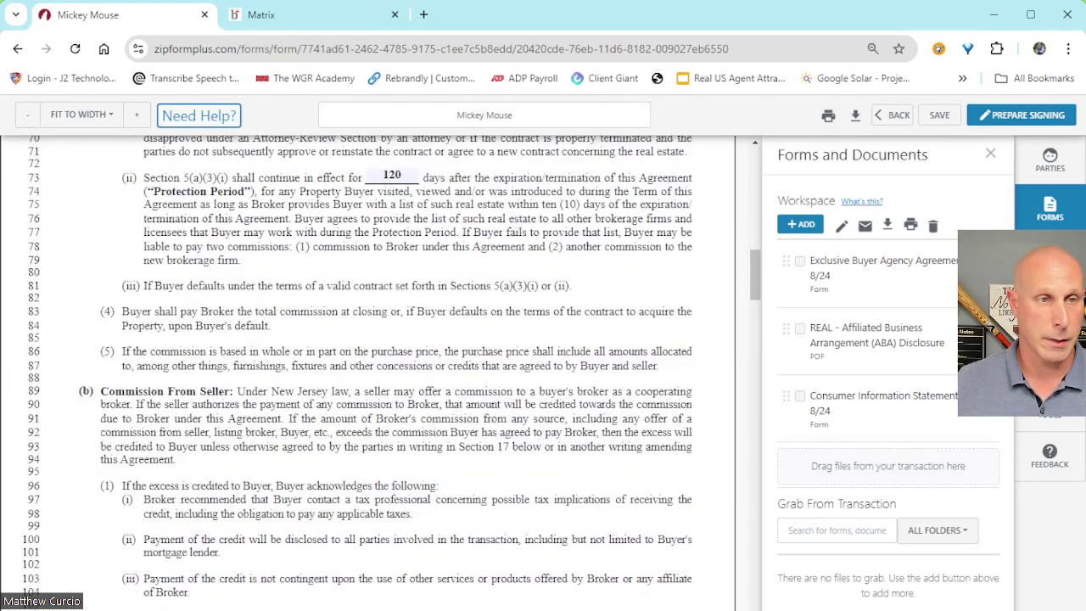
scroll(368, 373, "down", 8)
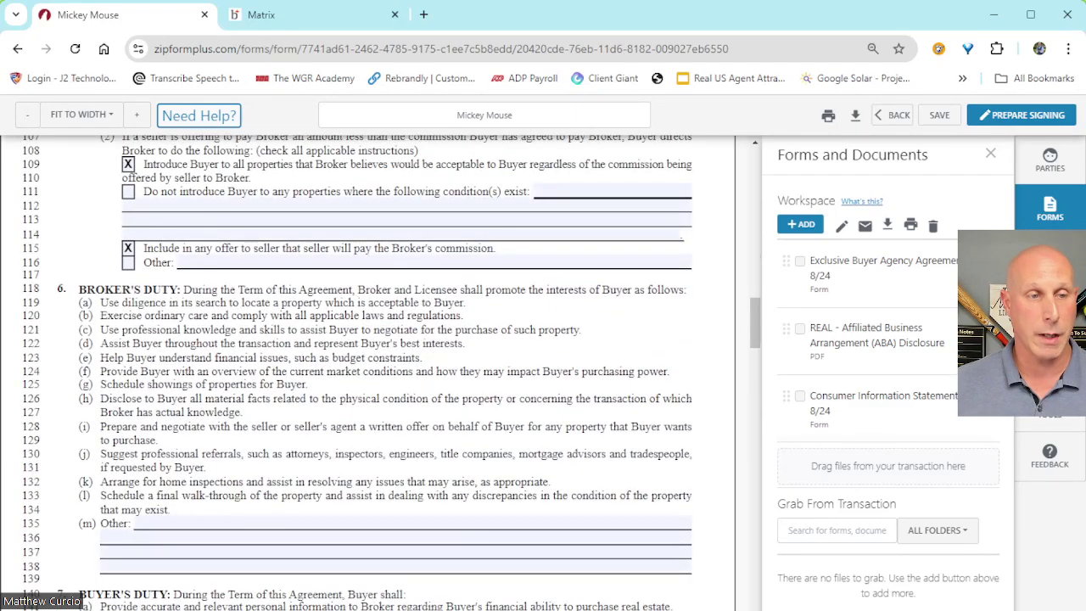
scroll(368, 373, "down", 14)
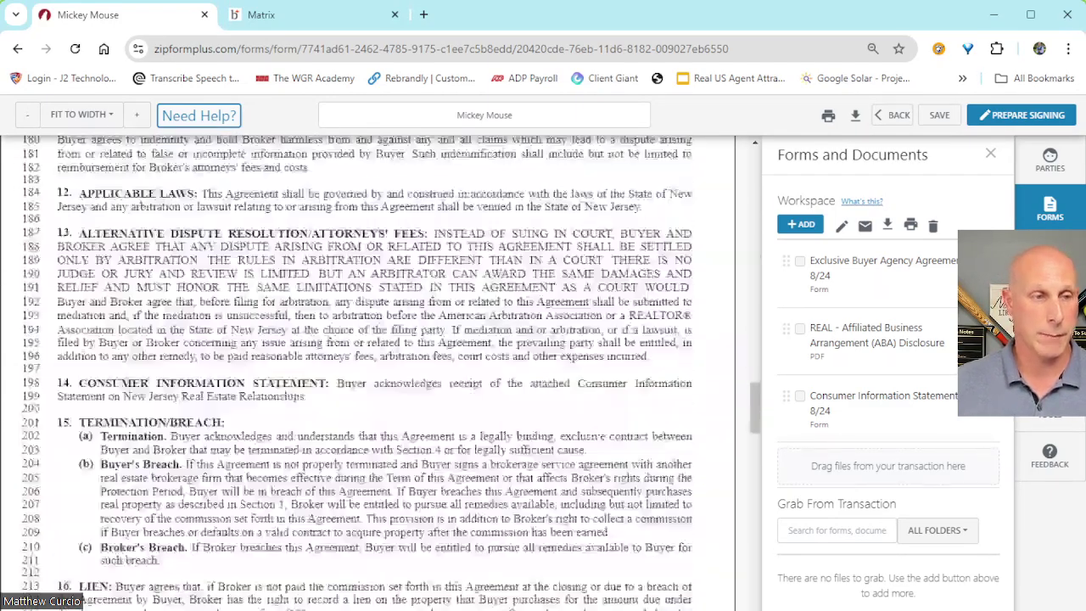
scroll(368, 373, "down", 10)
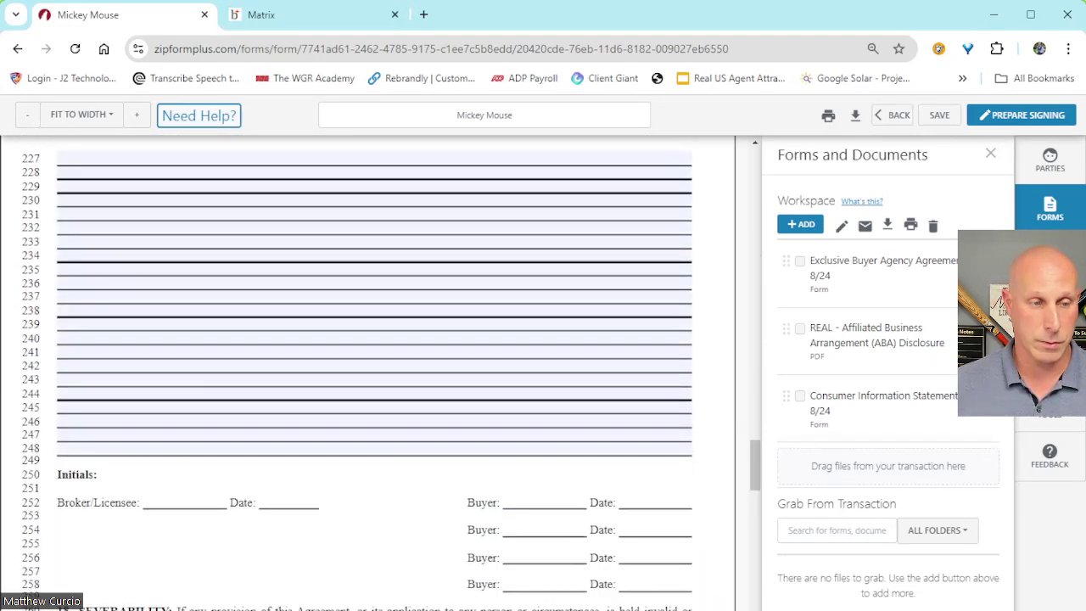
scroll(367, 374, "down", 15)
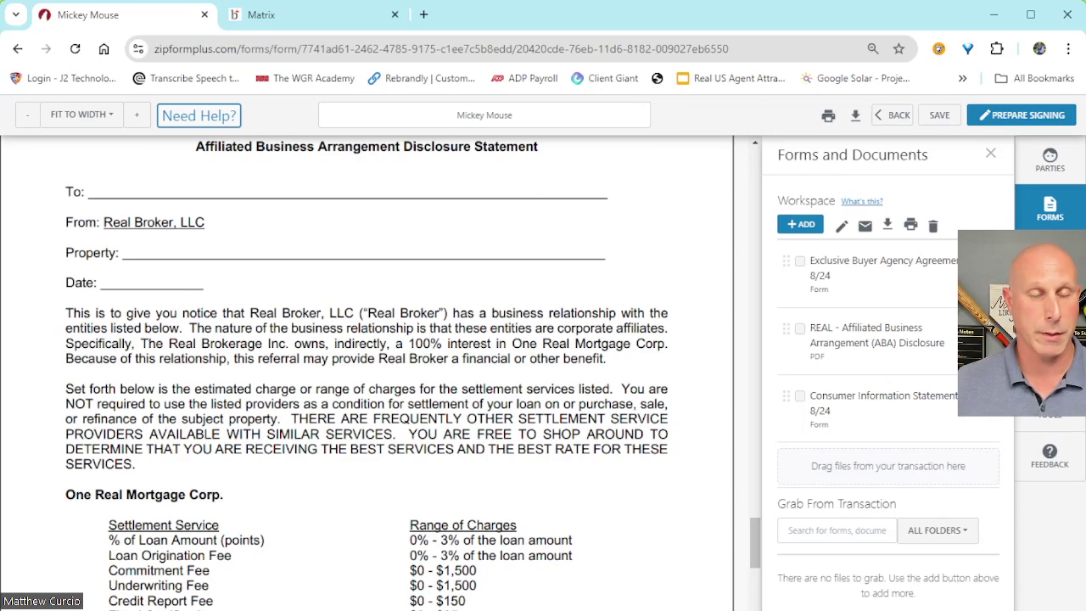
scroll(366, 373, "down", 15)
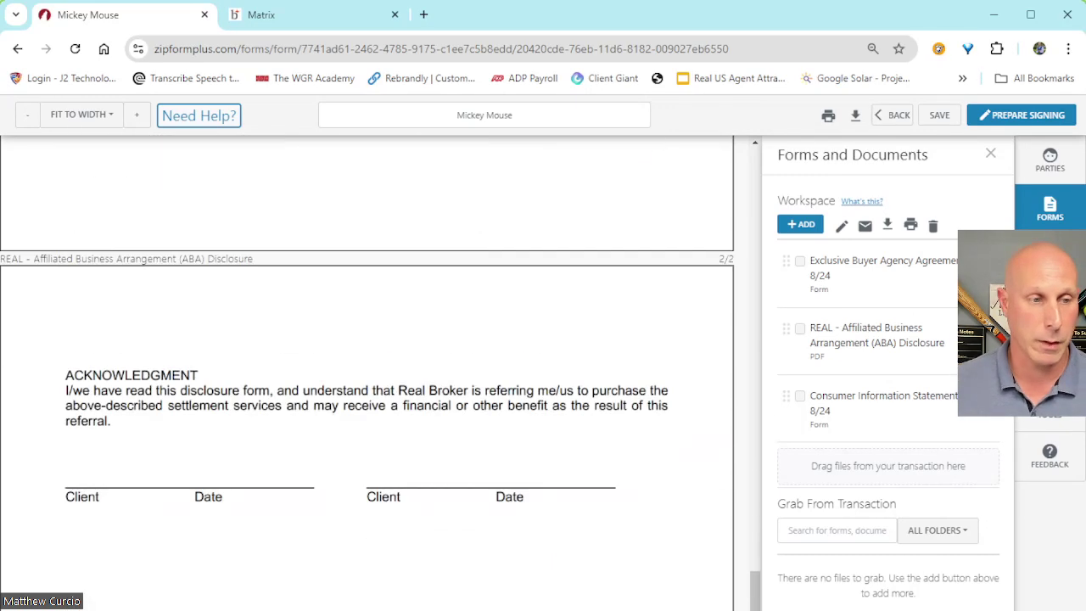
scroll(367, 373, "down", 6)
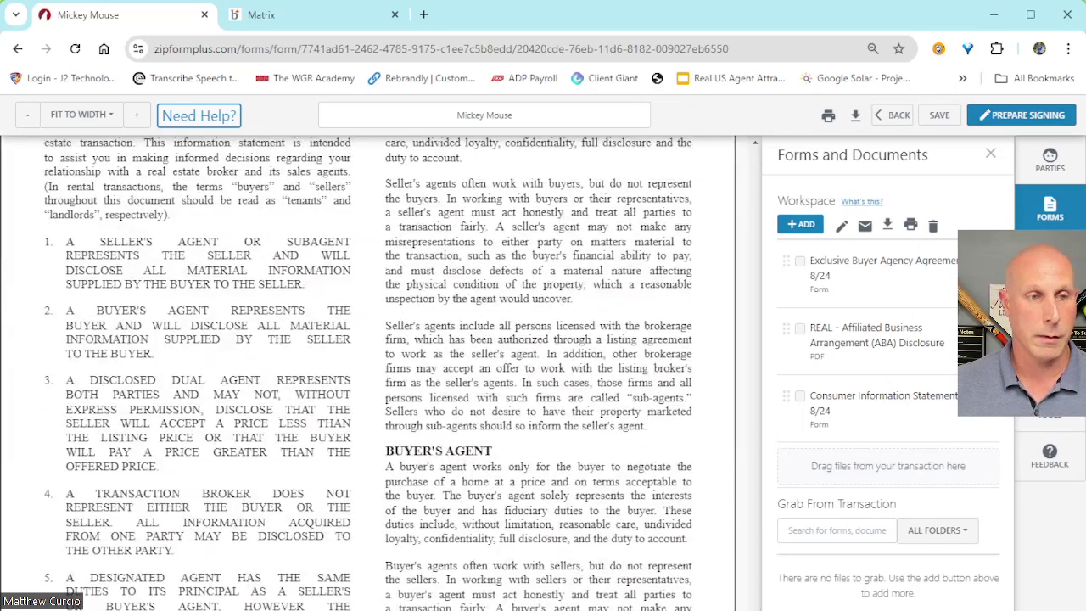
scroll(369, 373, "down", 15)
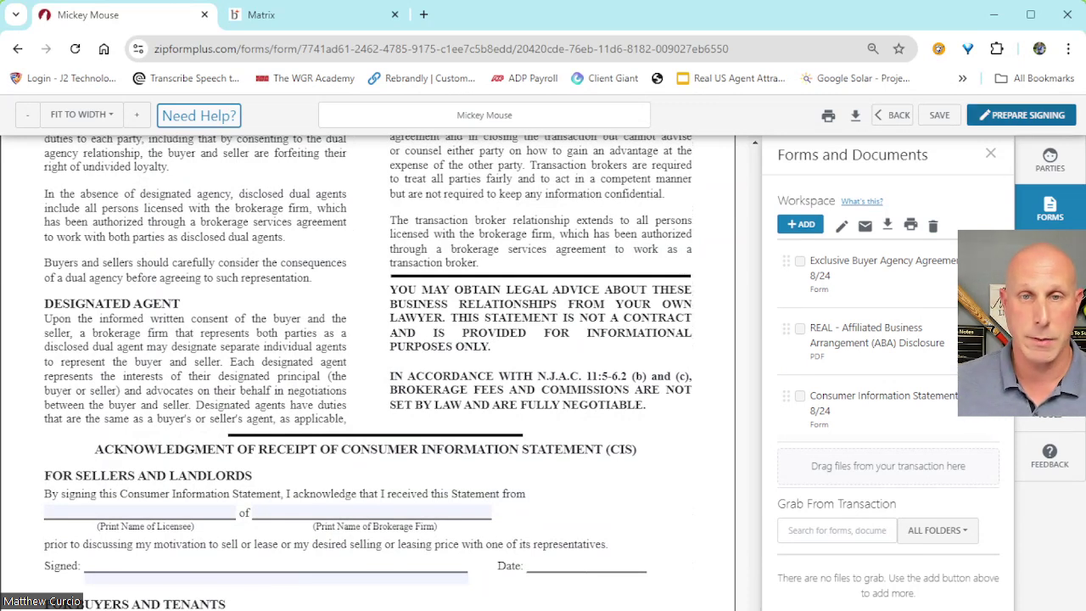
Step: Create a signing named with the buyer's name plus "Buyer Representation Docs", without a return folder, and send Love as the forms experience feedback
left_click(1022, 115)
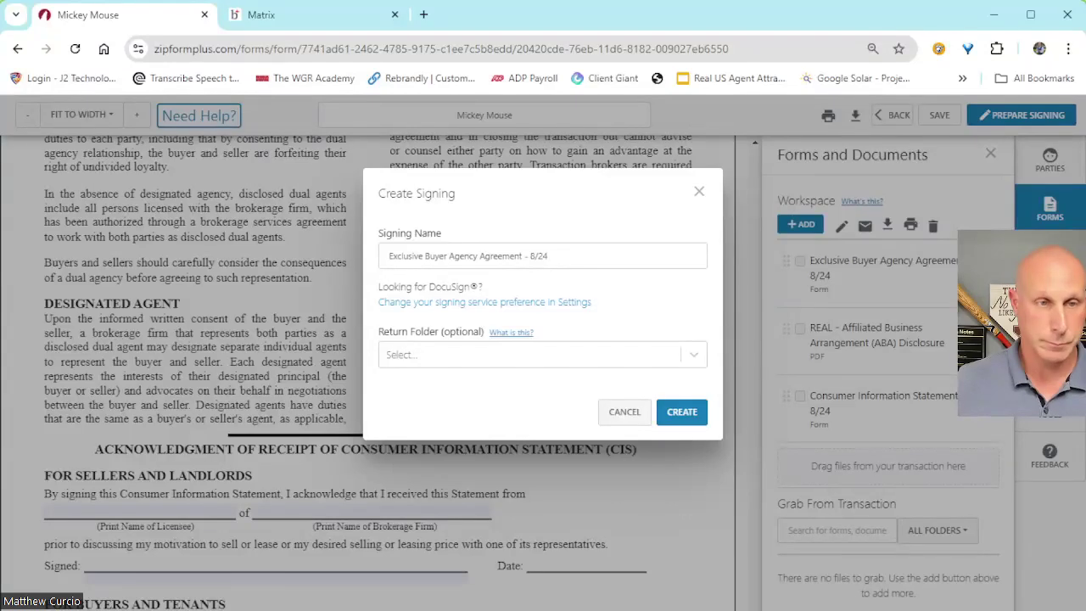
left_click_drag(548, 256, 387, 255)
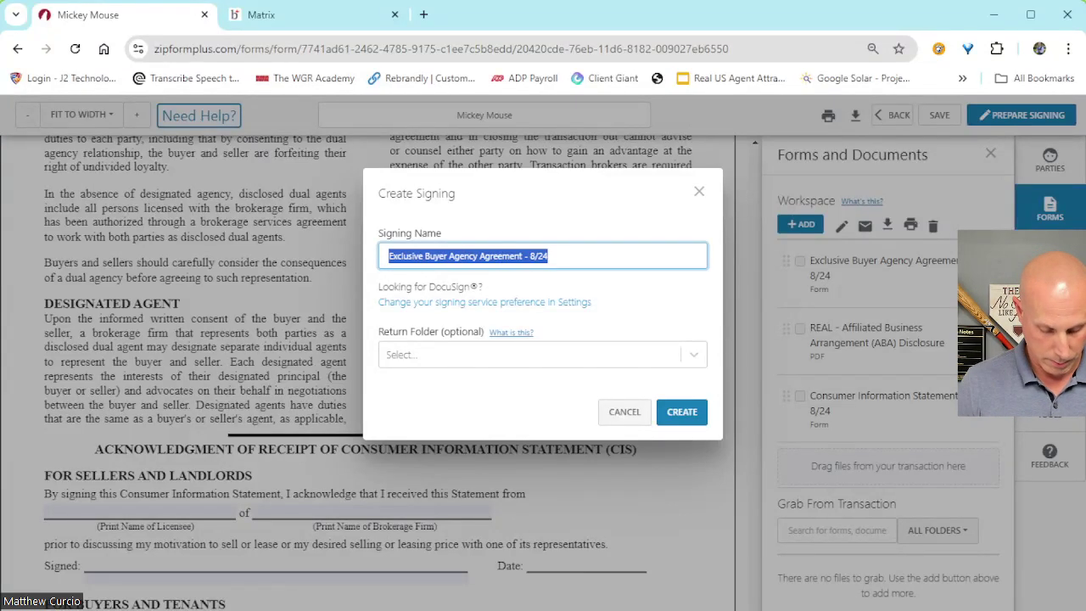
type("Mickey Mou")
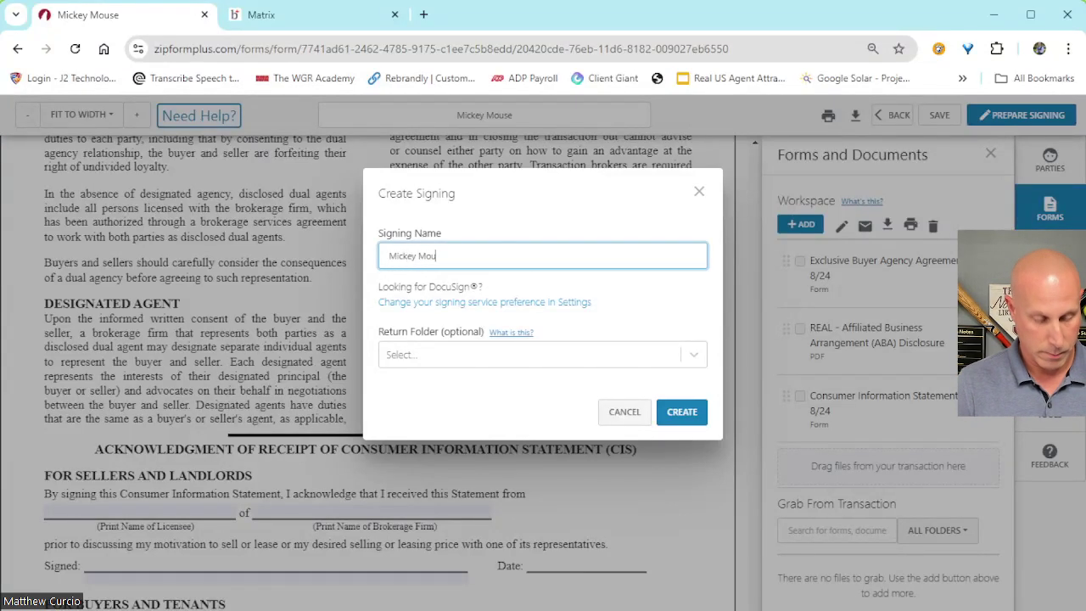
type("se Buyer")
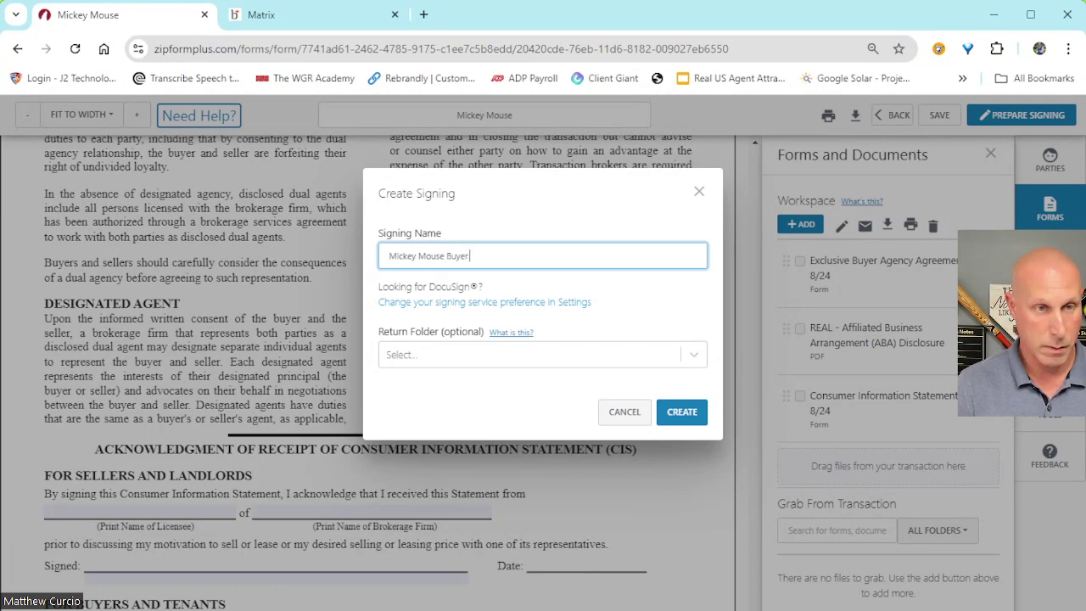
type(" Representat")
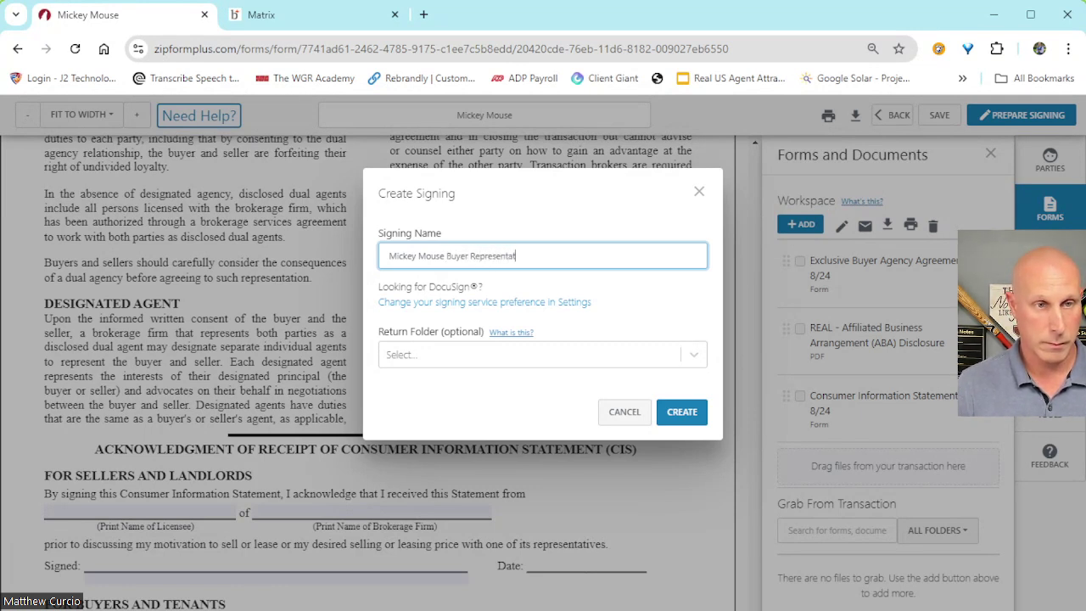
type("ion Docs")
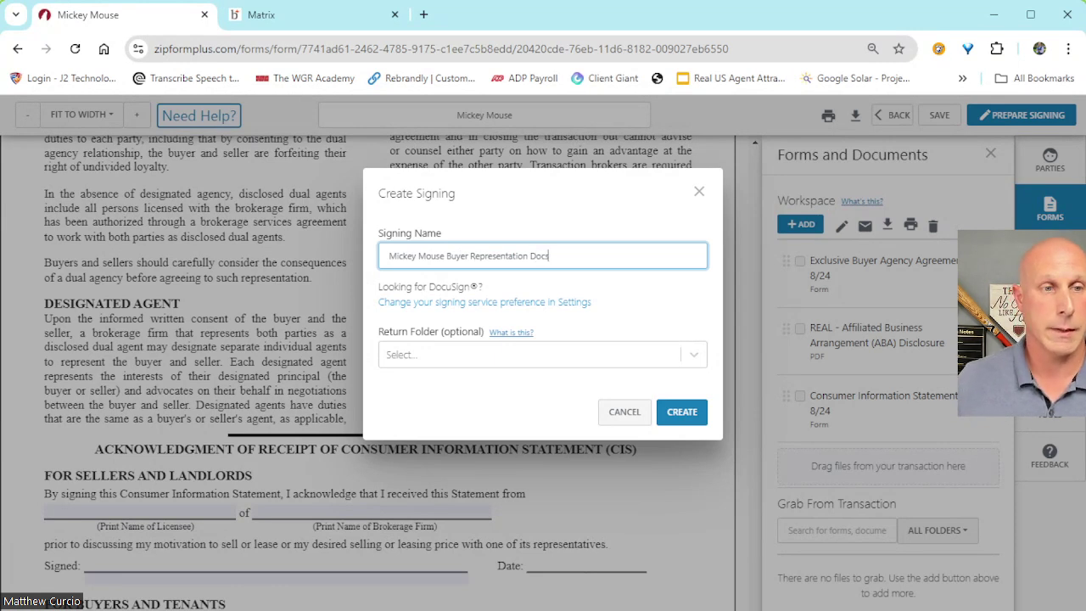
left_click(535, 355)
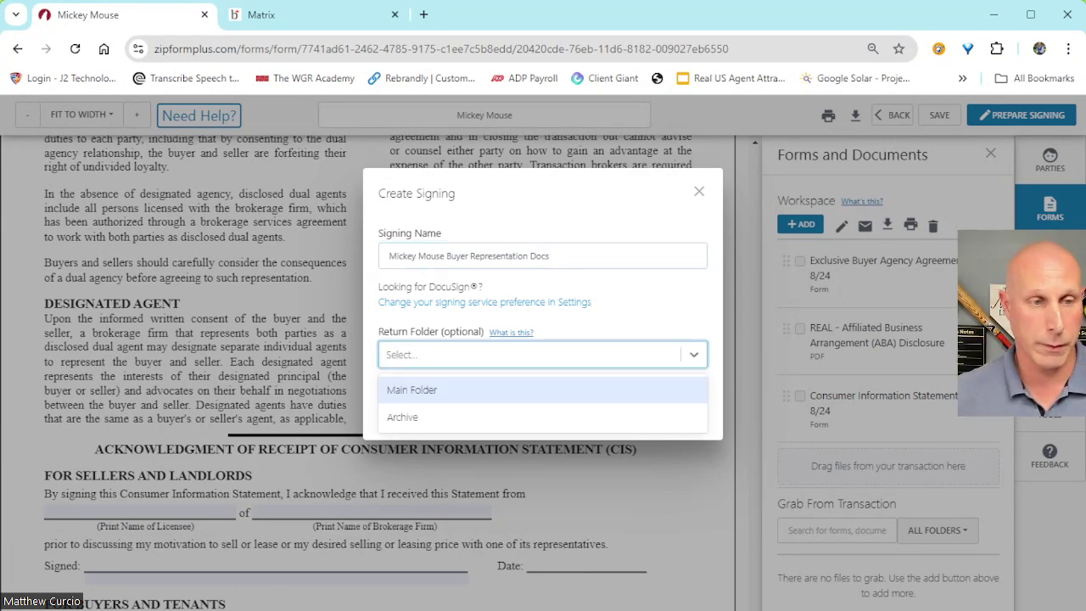
key("Escape")
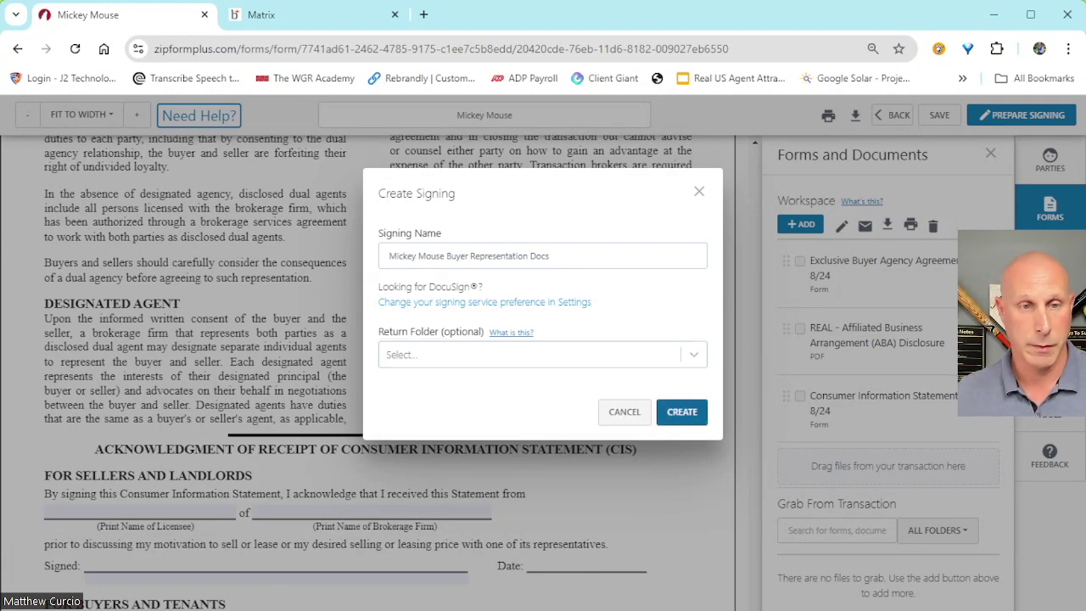
left_click(681, 411)
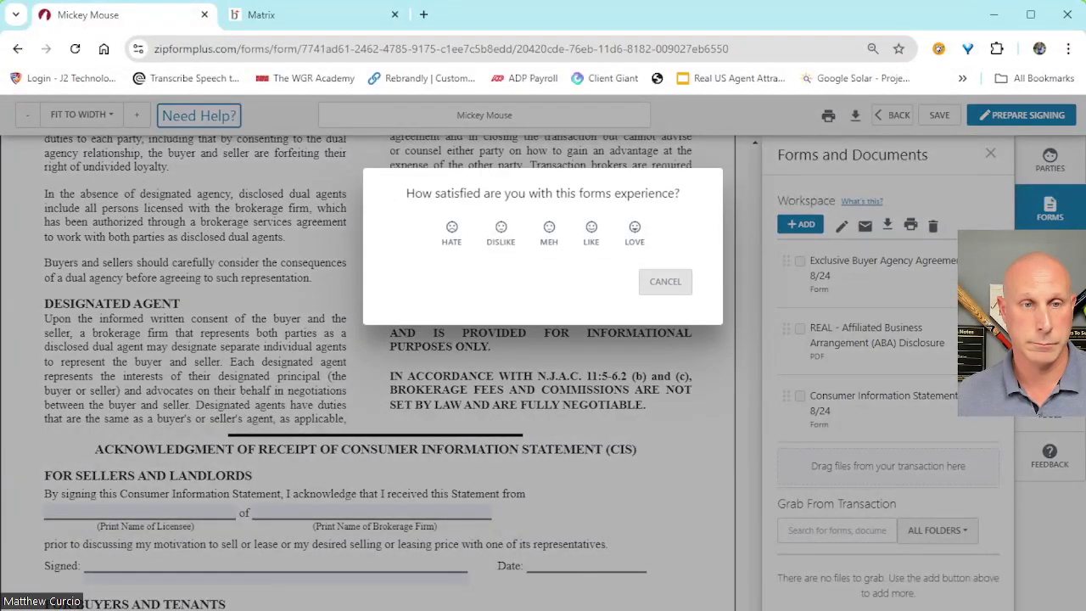
left_click(635, 232)
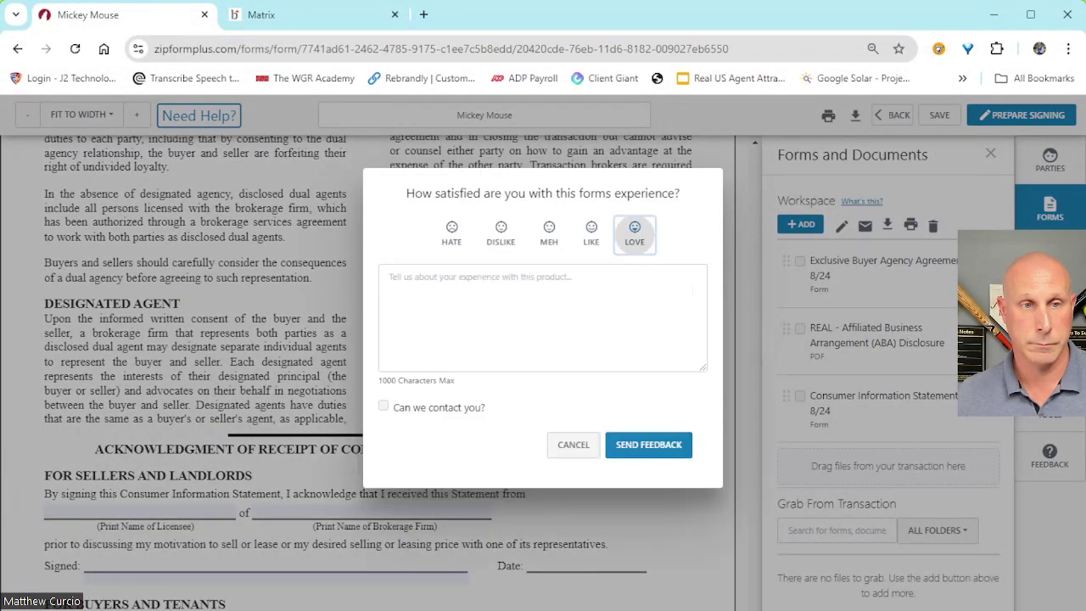
left_click(648, 444)
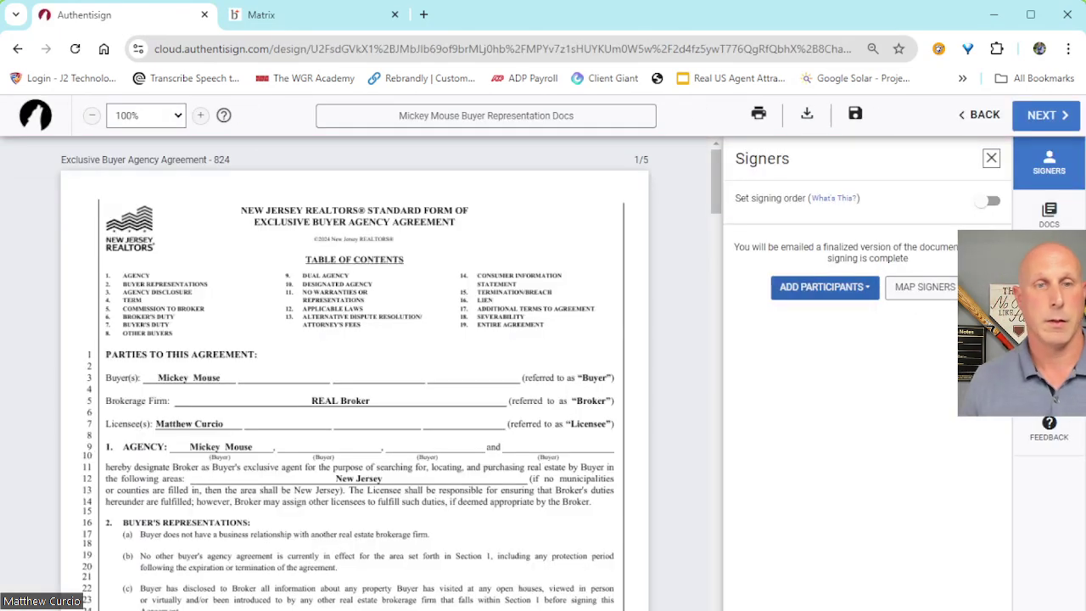
Step: Add the Selling Agent and Buyer One from the transaction as remote signers of the signing
left_click(823, 287)
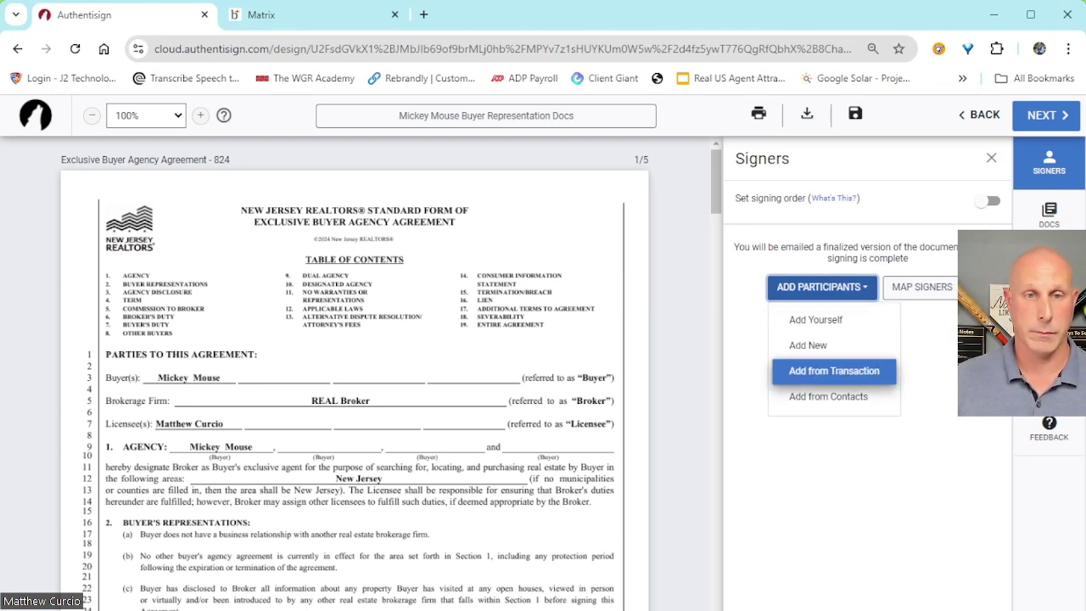
left_click(834, 370)
left_click(671, 339)
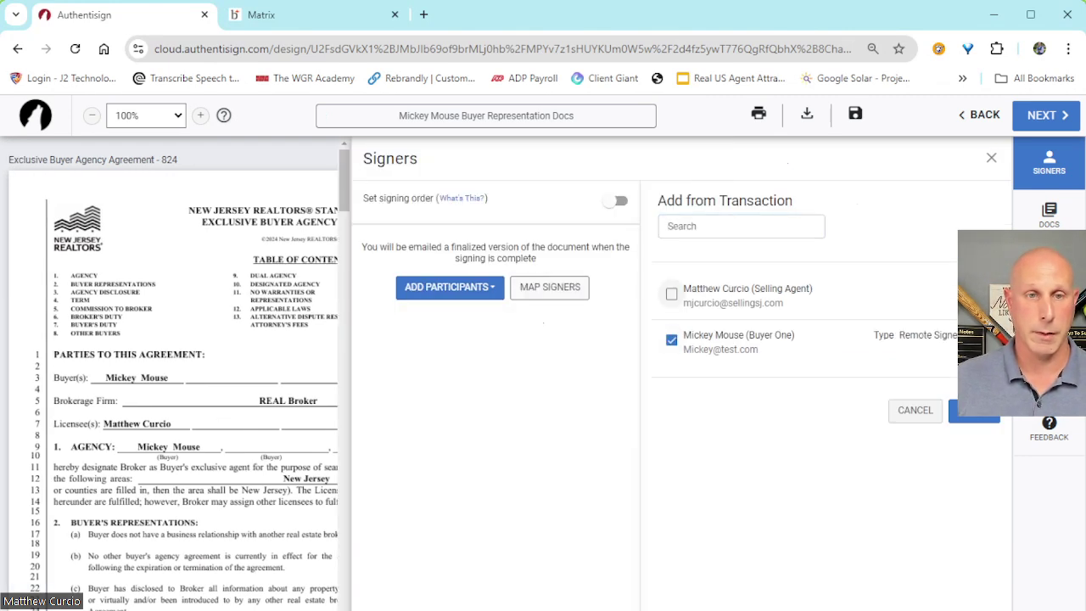
left_click(671, 294)
left_click(974, 410)
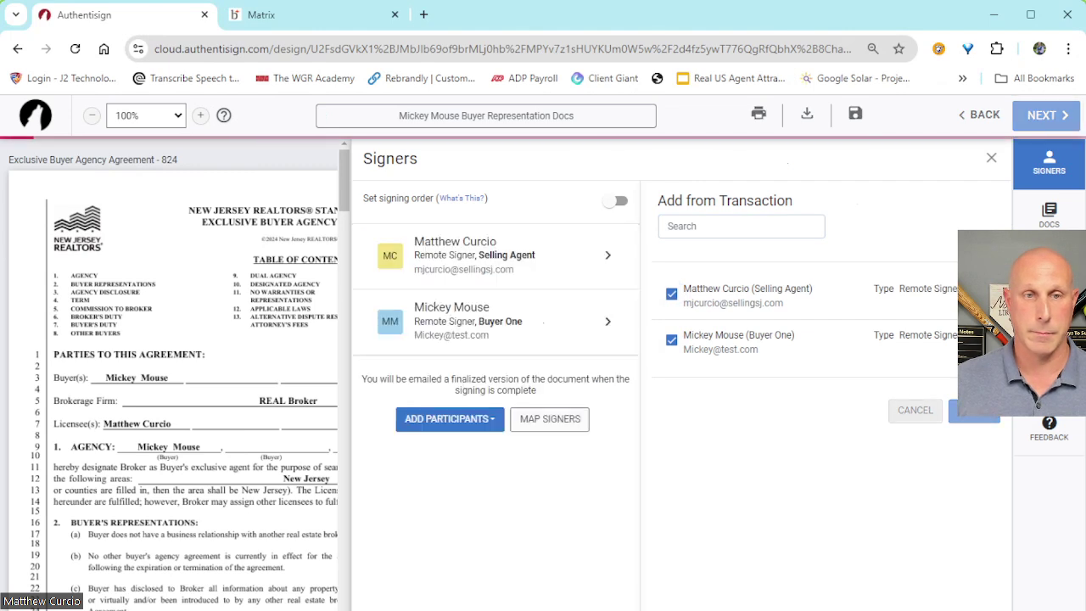
Step: Examine the Exclusive Buyer Agency Agreement for the initials, signature and date fields assigned to the Selling Agent and Buyer One
scroll(354, 373, "down", 6)
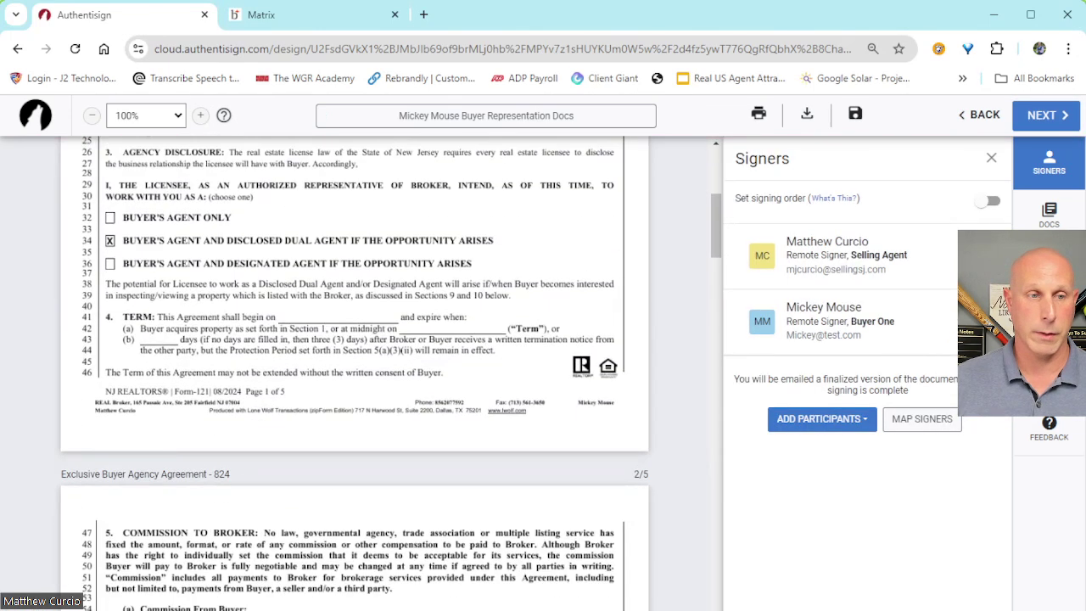
scroll(355, 373, "down", 14)
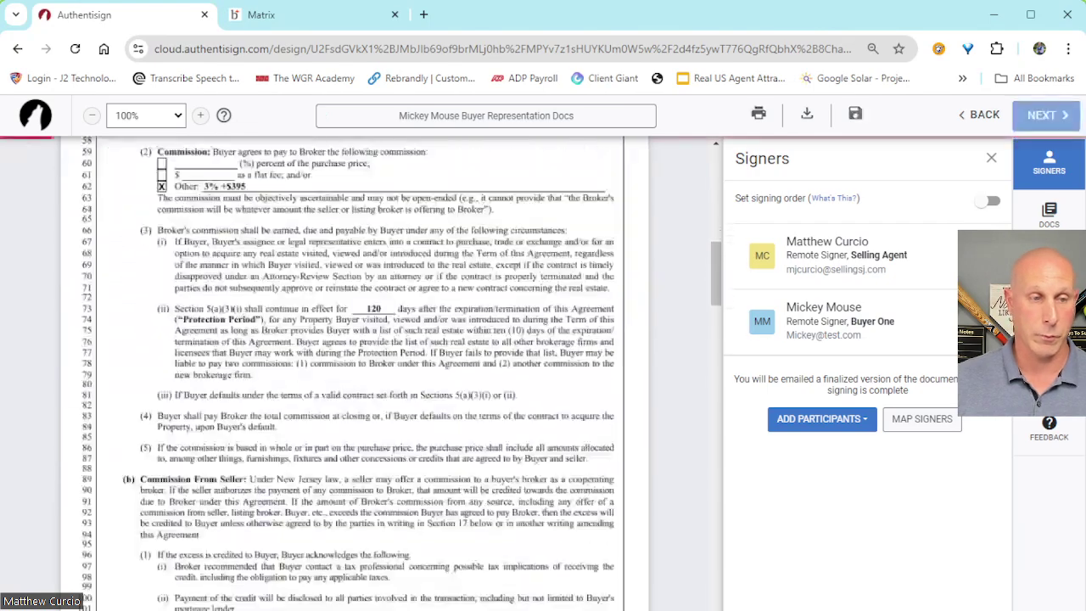
scroll(355, 374, "down", 12)
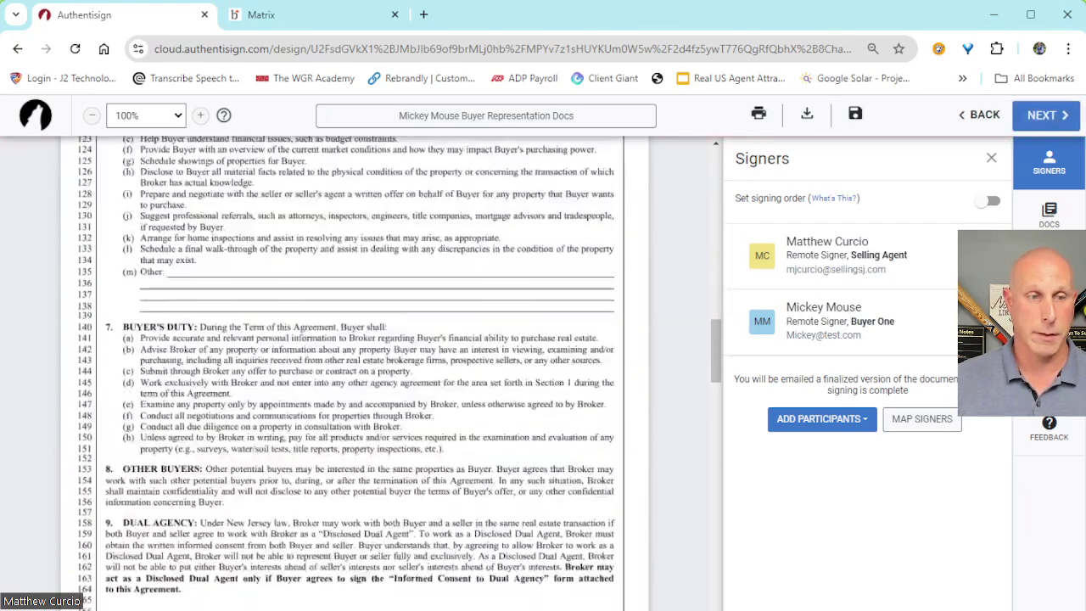
scroll(354, 374, "down", 3)
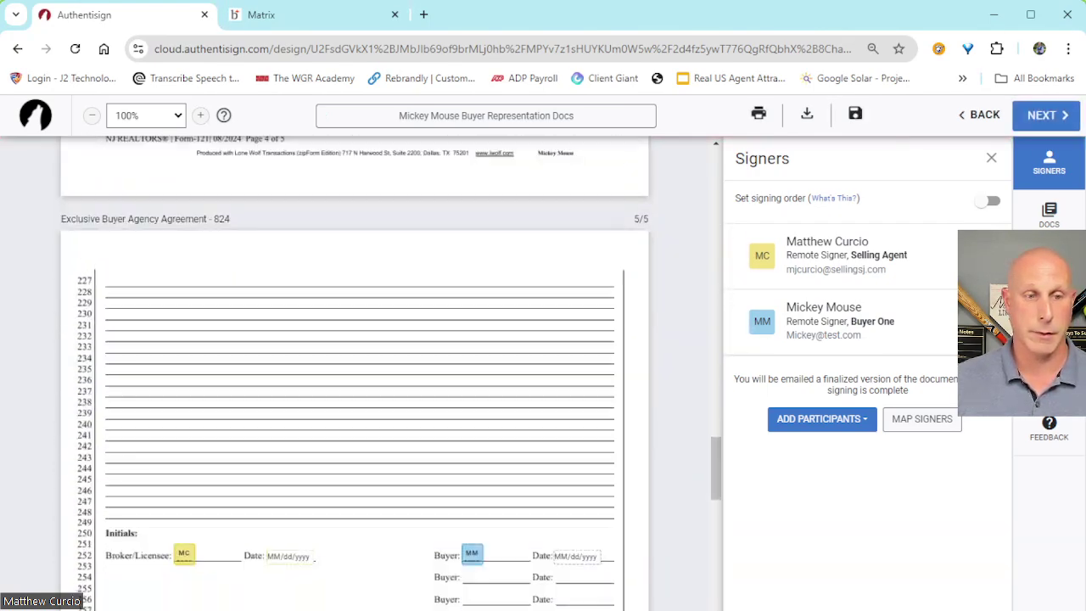
scroll(355, 374, "down", 1)
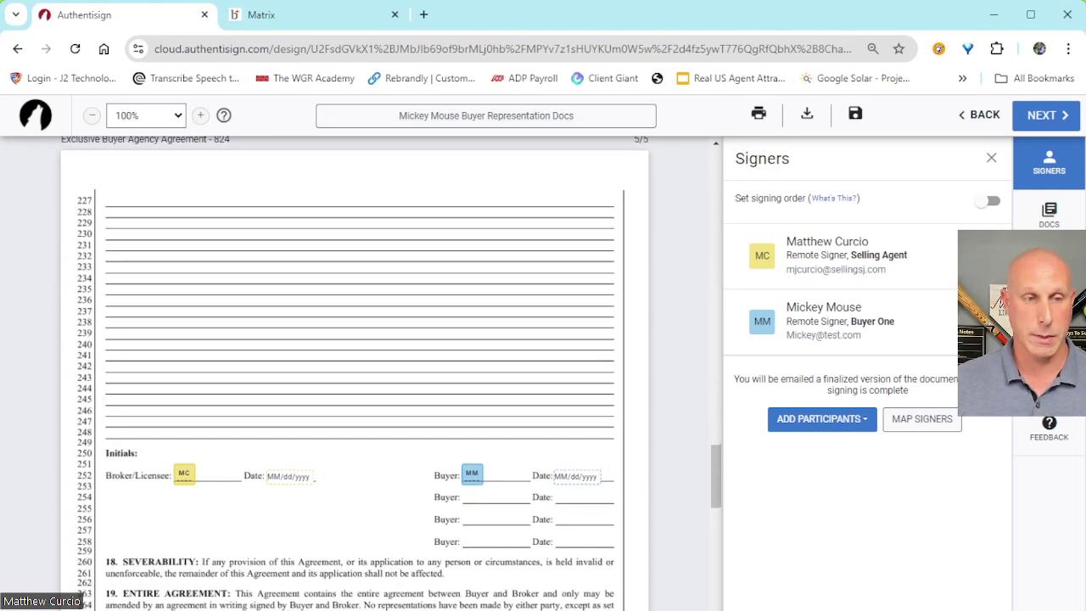
scroll(355, 373, "down", 15)
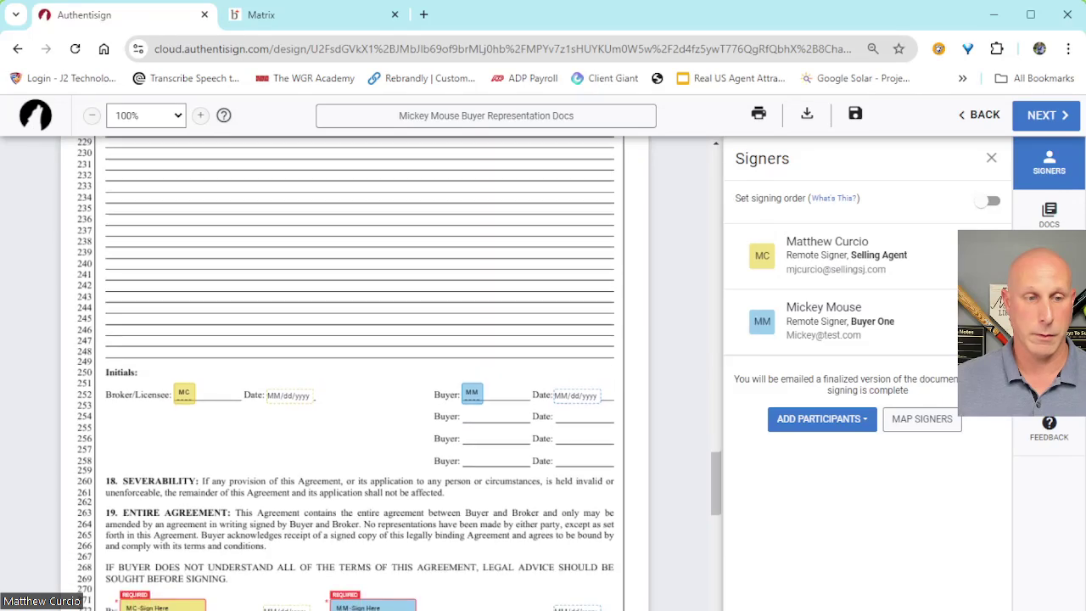
scroll(354, 374, "down", 1)
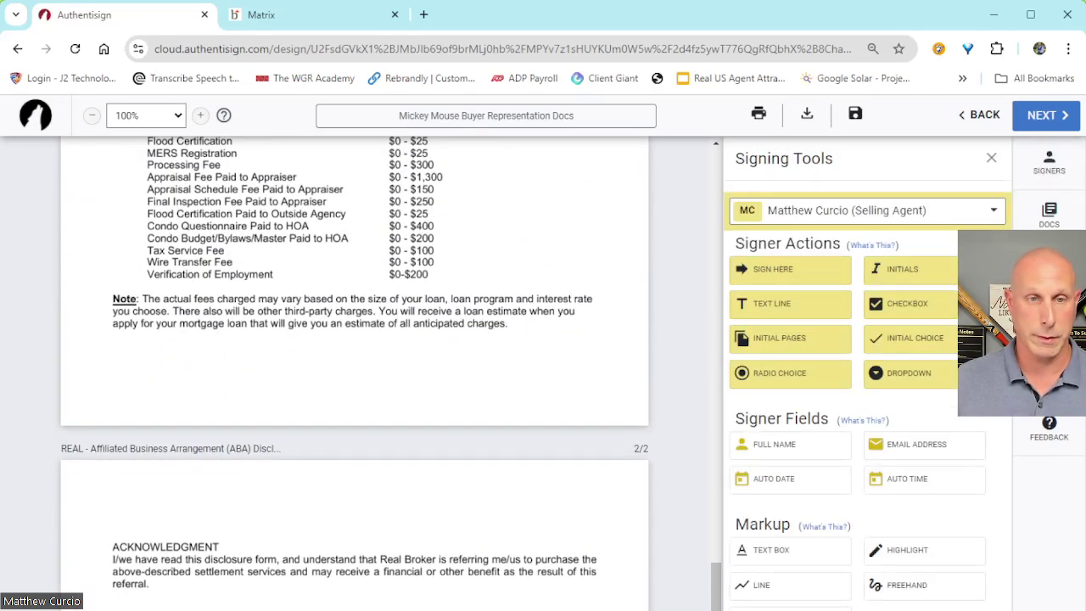
Step: Place a required signature field for Buyer One in the ABA Disclosure's acknowledgment section and look over the Consumer Information Statement
left_click(865, 211)
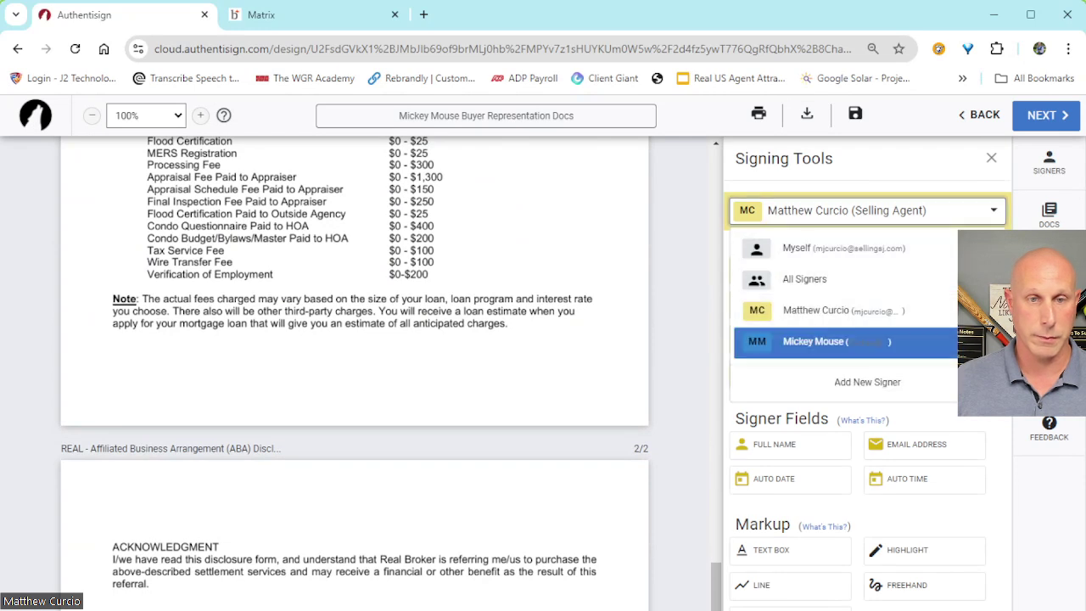
left_click(815, 342)
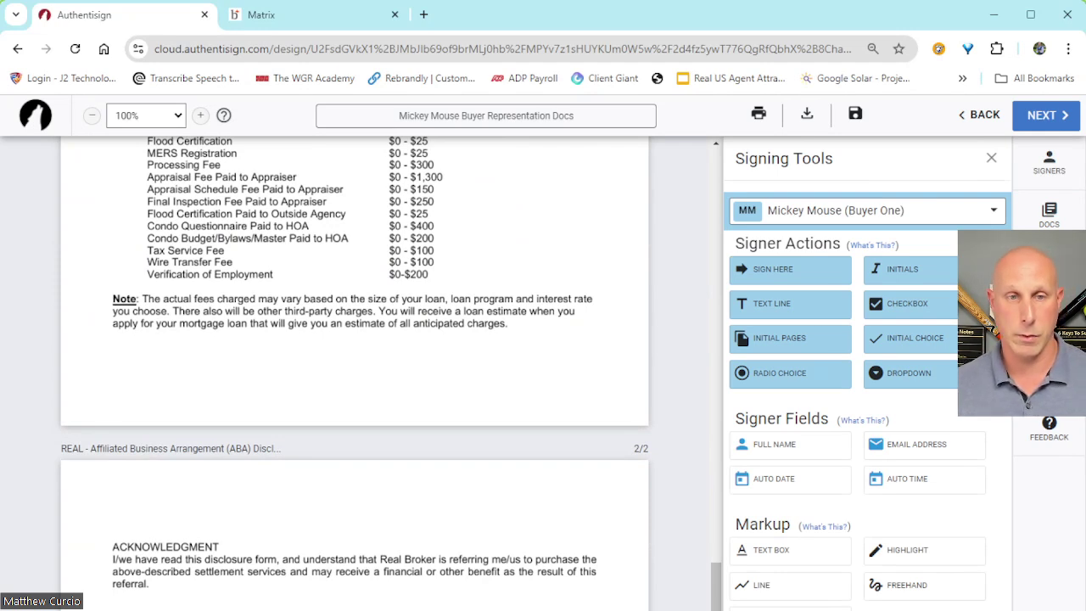
left_click_drag(790, 269, 177, 609)
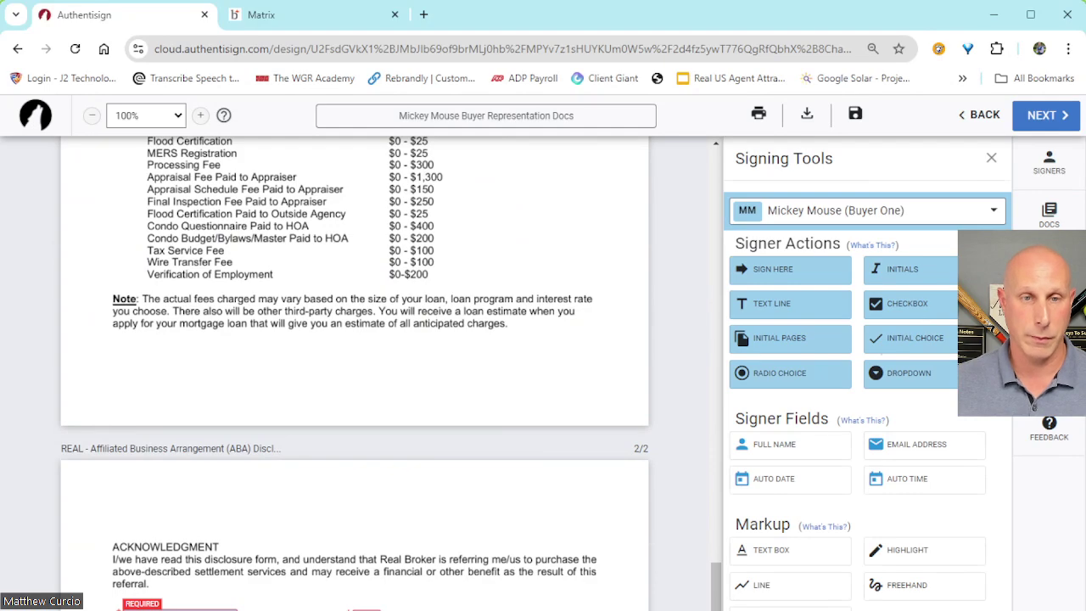
scroll(355, 373, "down", 20)
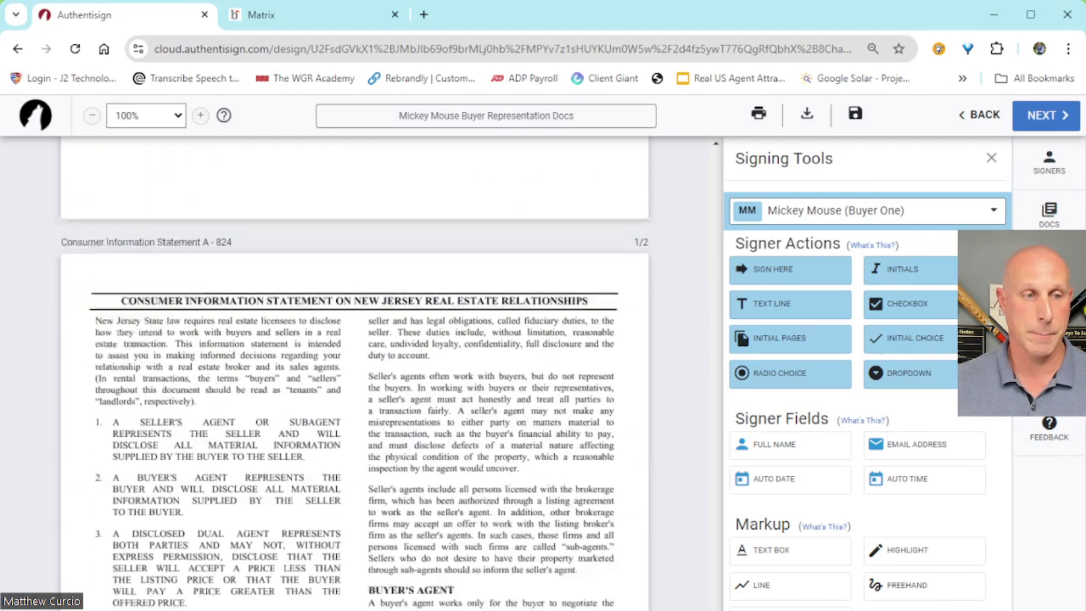
scroll(355, 373, "down", 4)
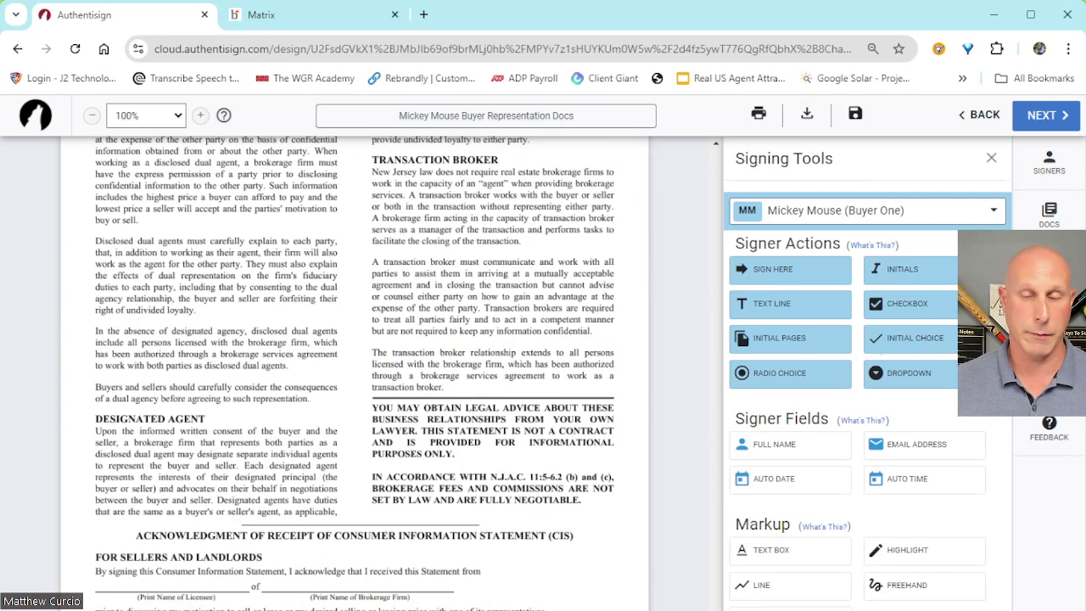
scroll(355, 374, "down", 20)
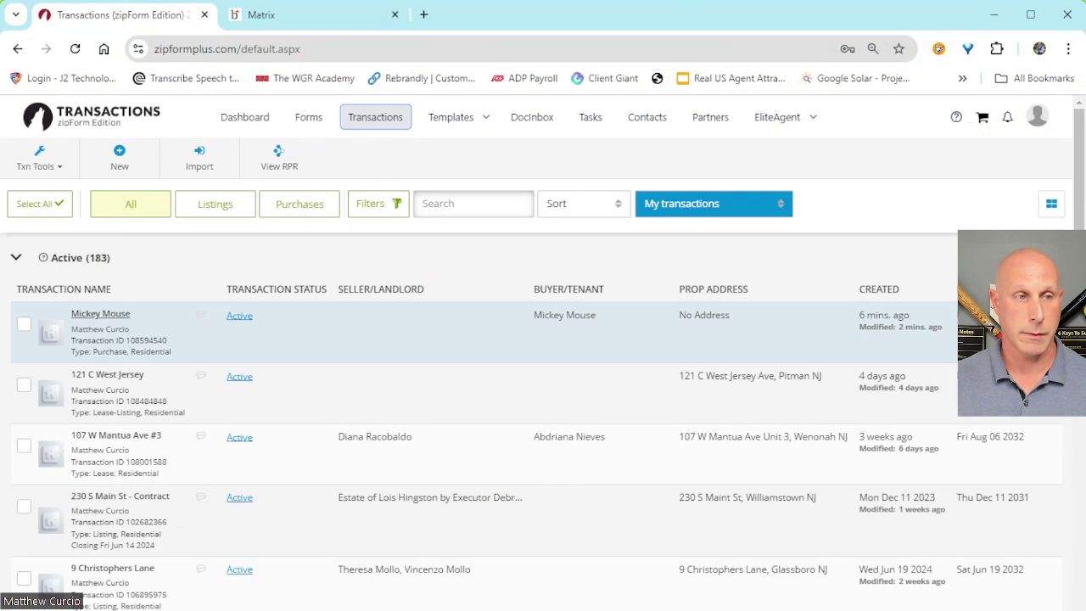
Step: Open the buyer's transaction in zipForm and rename it with the property's street address
left_click(100, 314)
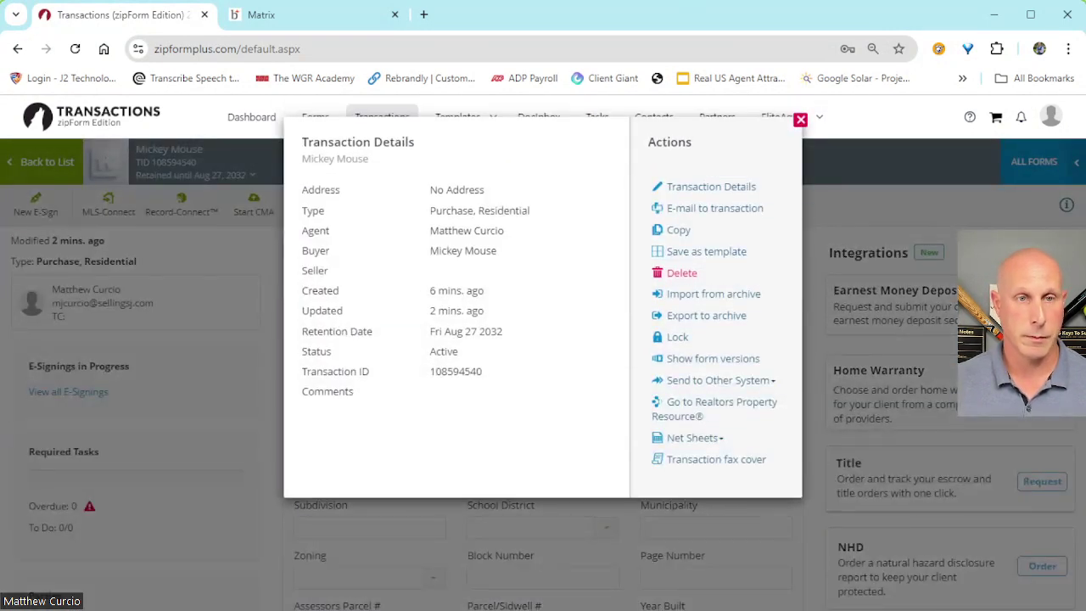
left_click(711, 187)
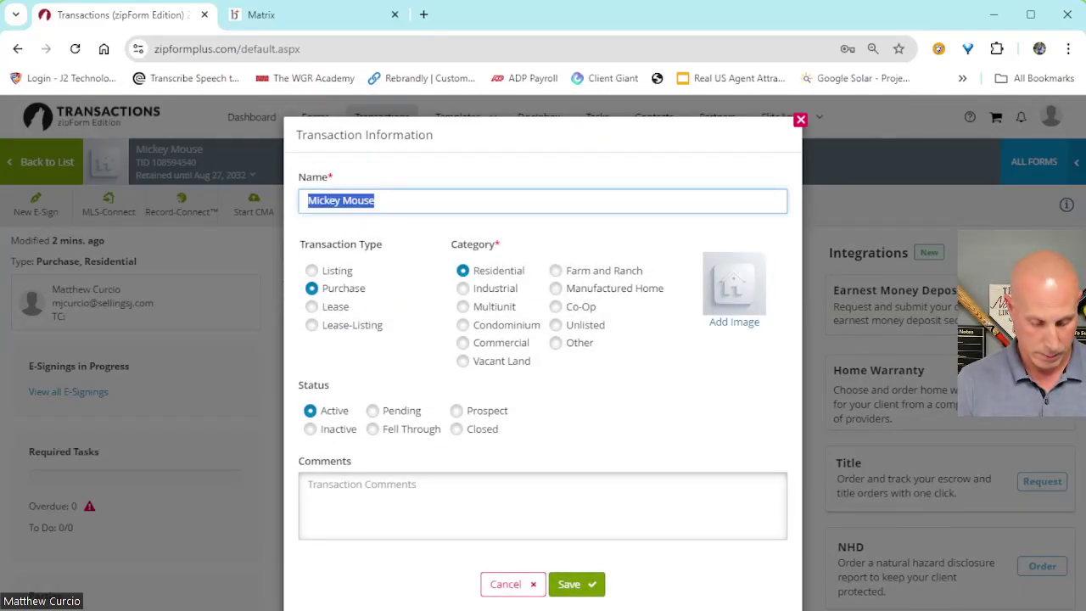
type("123")
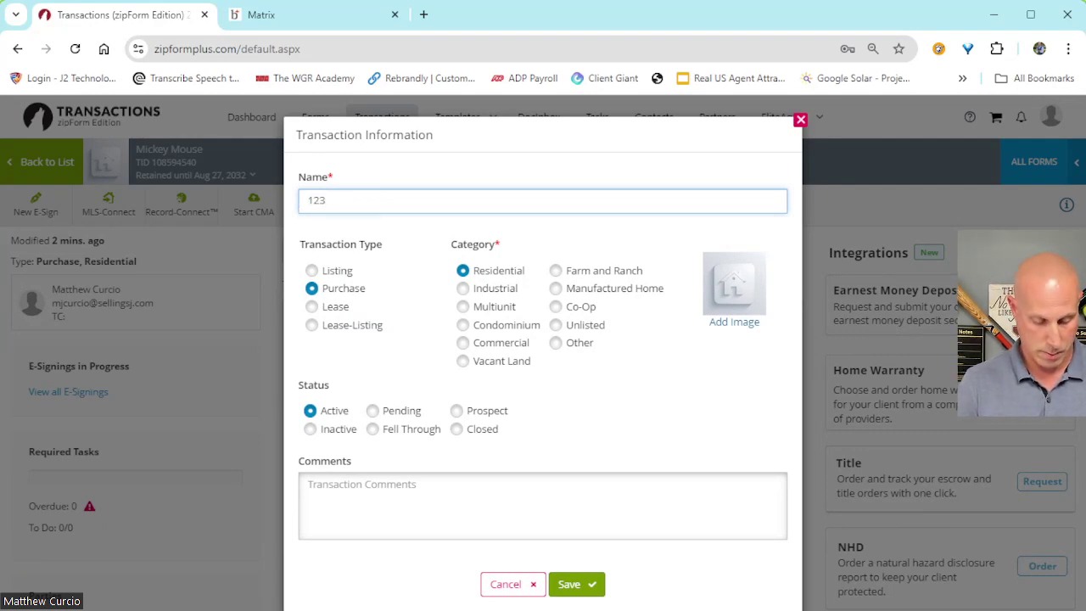
key("BackSpace")
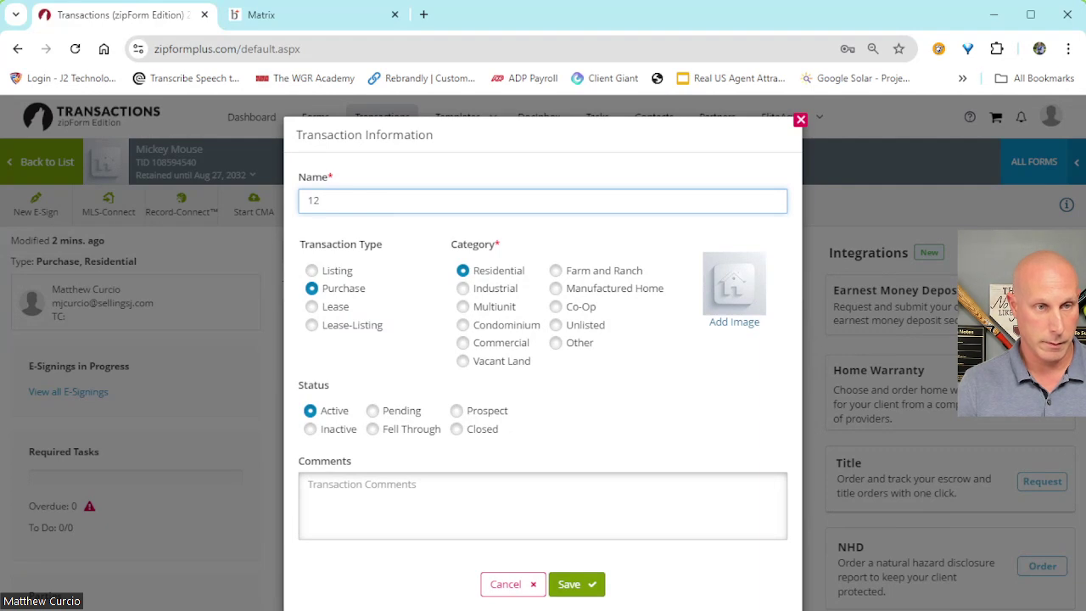
key("BackSpace")
key("BackSpace")
type("1")
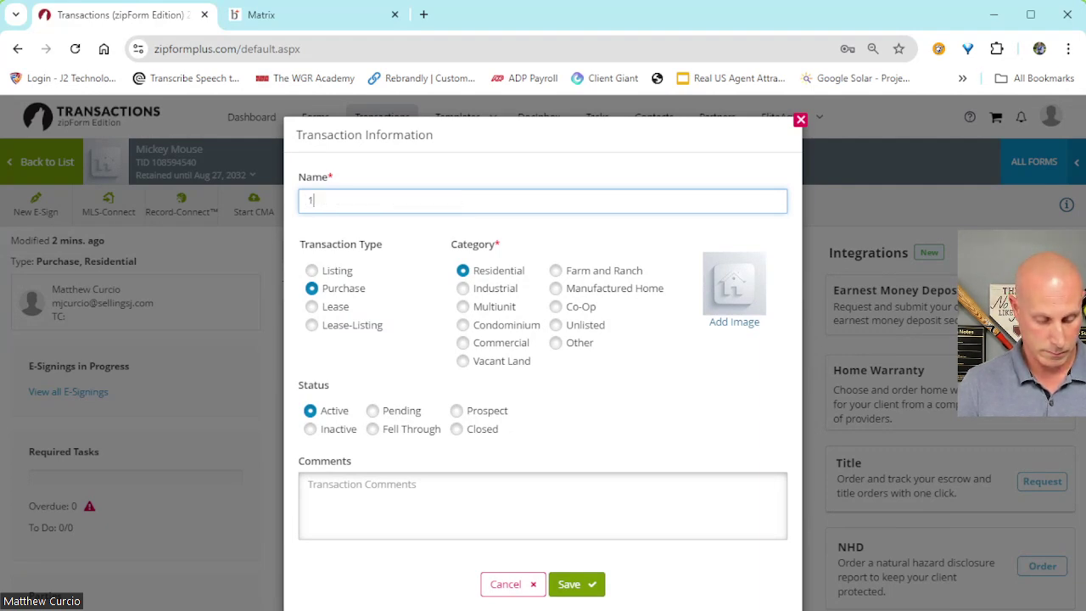
type("23 Di")
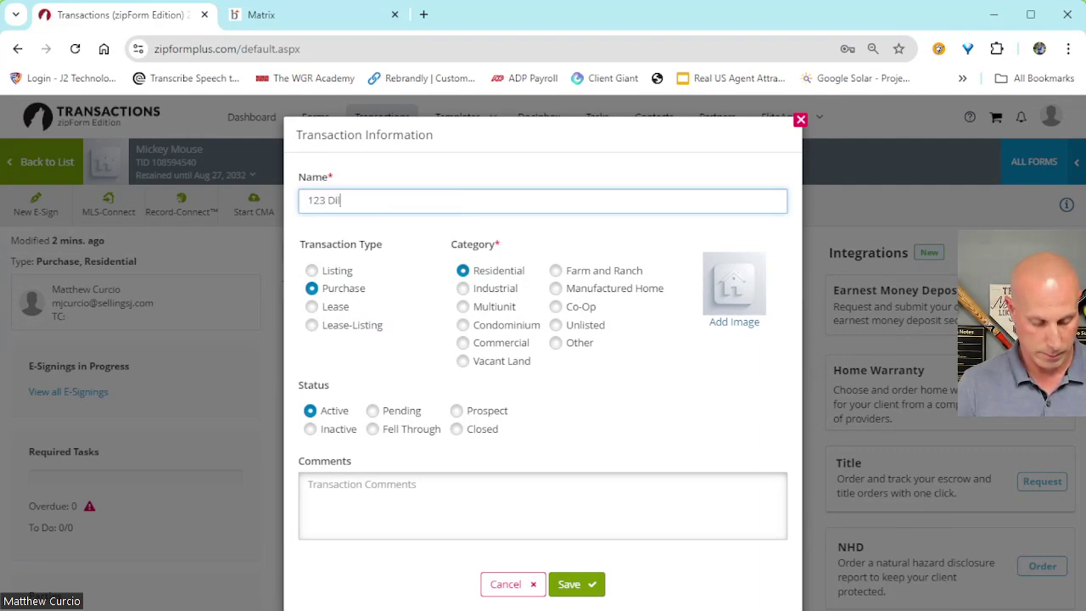
type("sney land ")
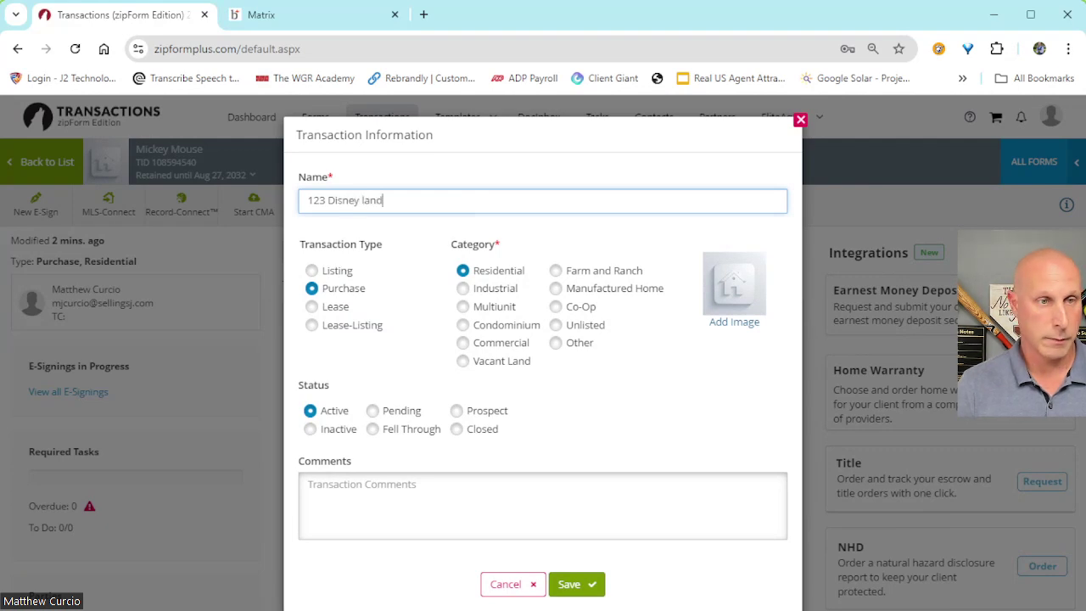
type("street")
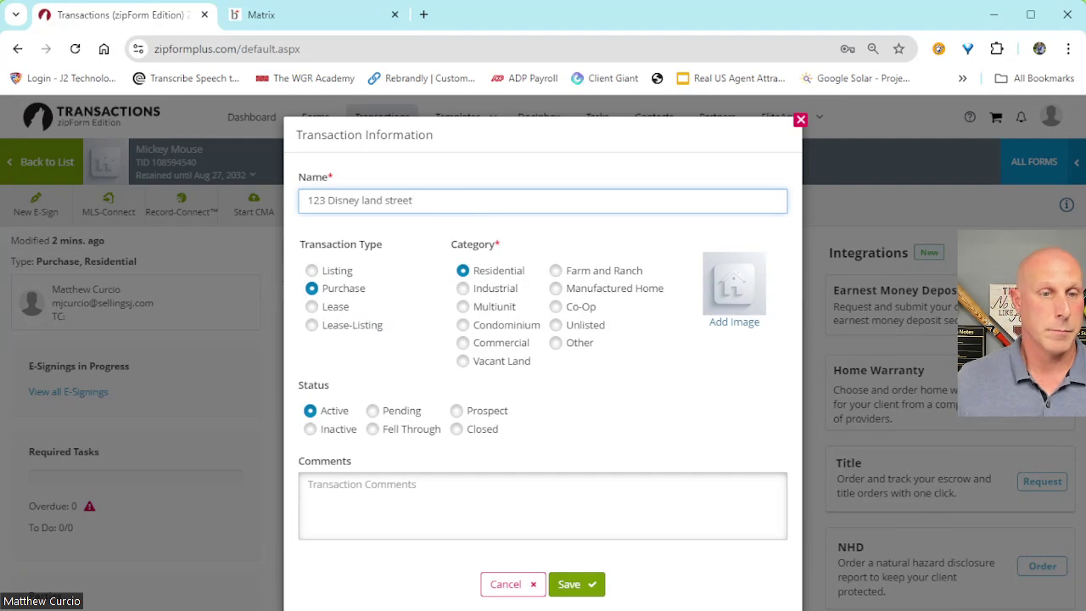
left_click(576, 584)
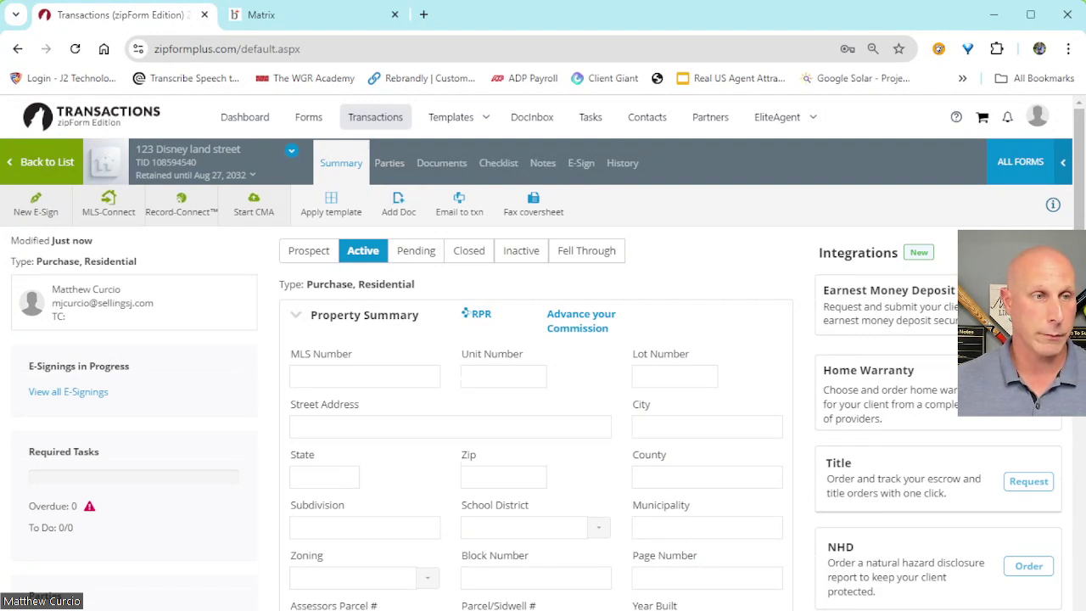
Step: Import residential listing NJGL2044526 with its property photo from the BRIGHT MLS using MLS-Connect, replacing the transaction's existing data
left_click(109, 203)
key("ctrl+Tab")
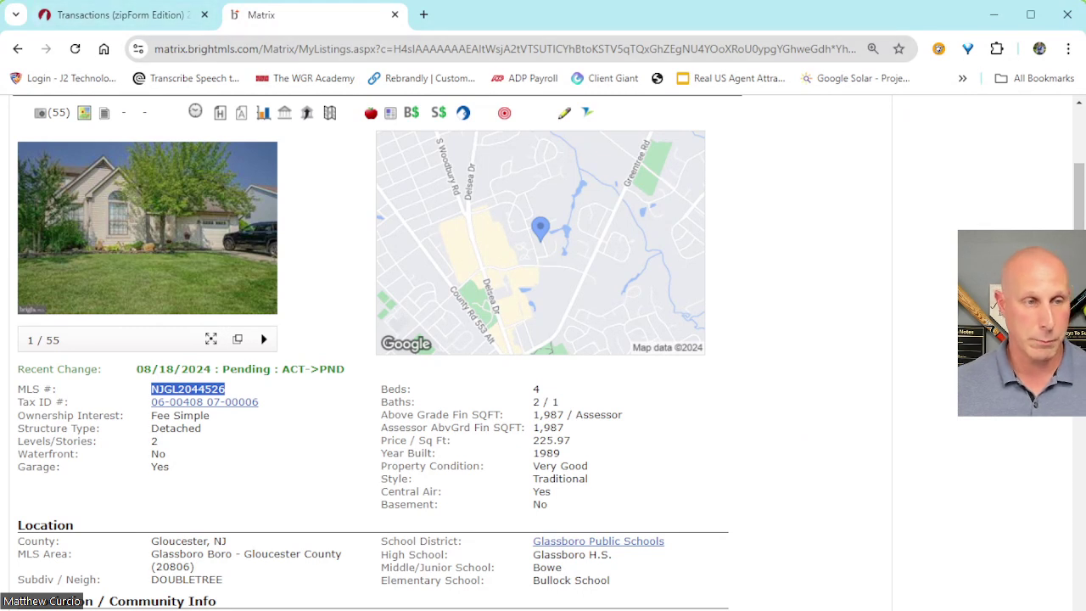
key("ctrl+Tab")
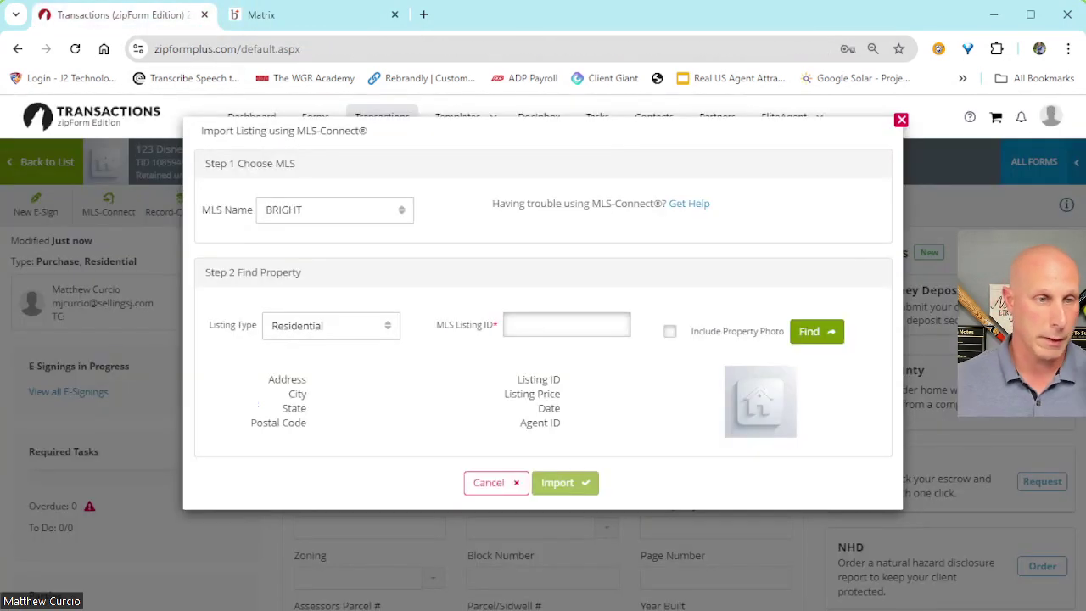
left_click(566, 324)
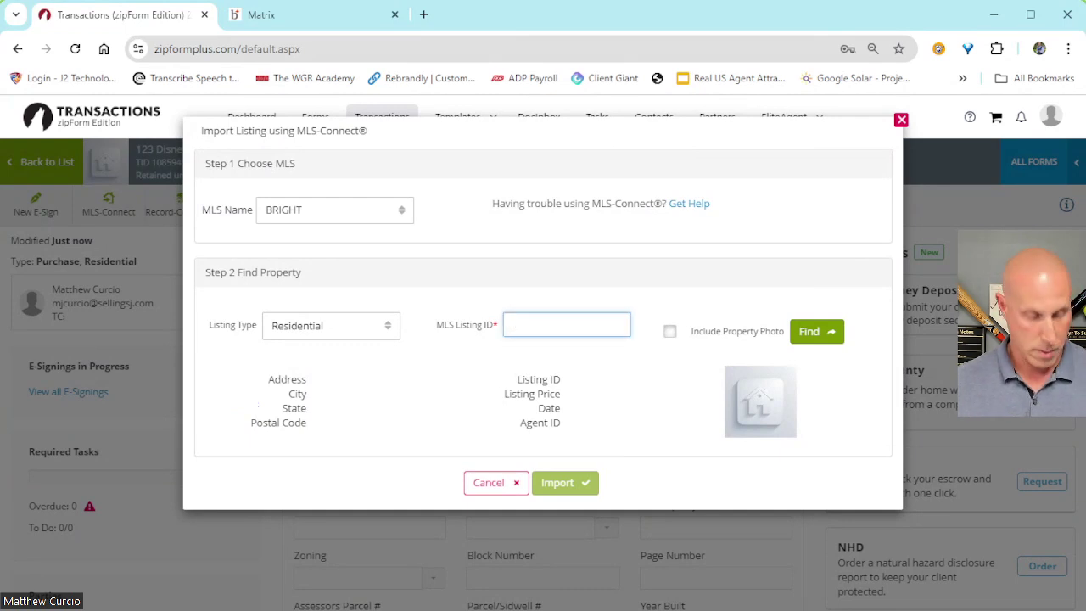
type("NJGL2044526")
key("Tab")
key("space")
key("Tab")
key("Return")
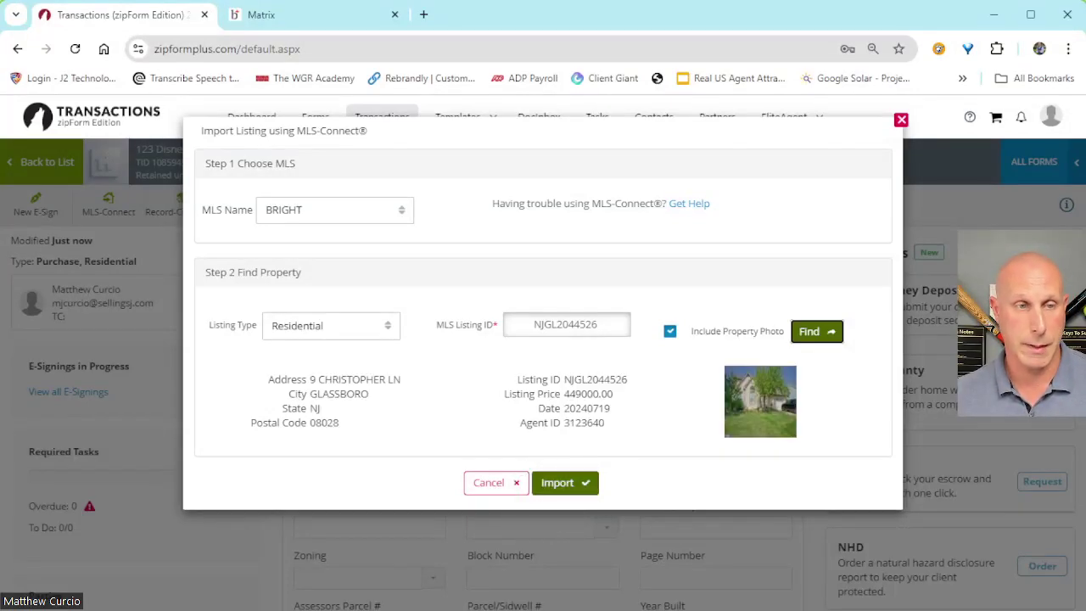
left_click(560, 482)
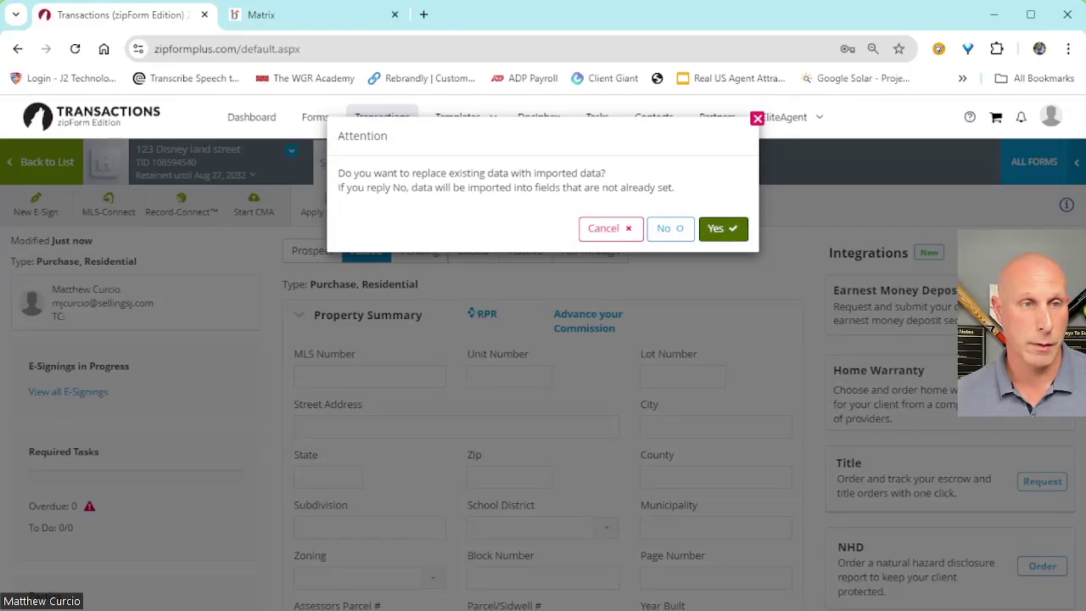
left_click(723, 228)
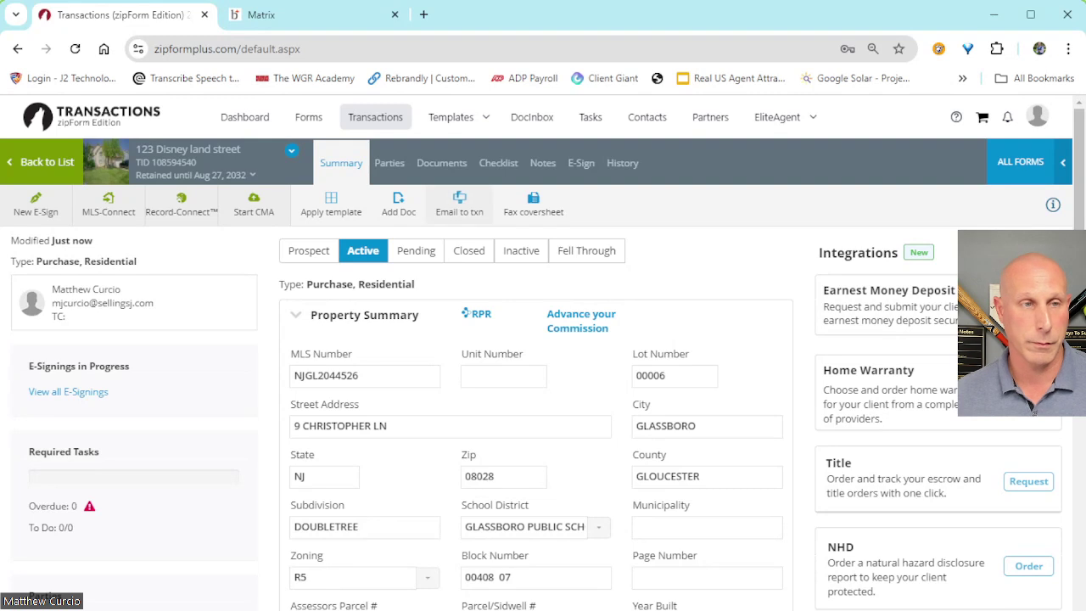
Step: Check the transaction's parties for the agents and brokers brought in by the listing import
left_click(389, 162)
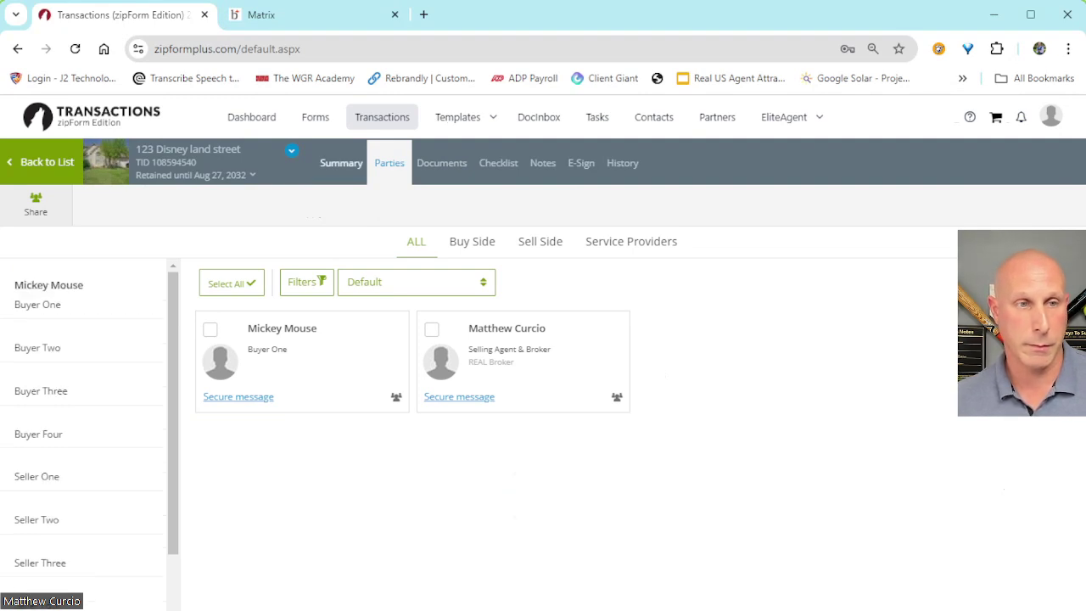
left_click(341, 163)
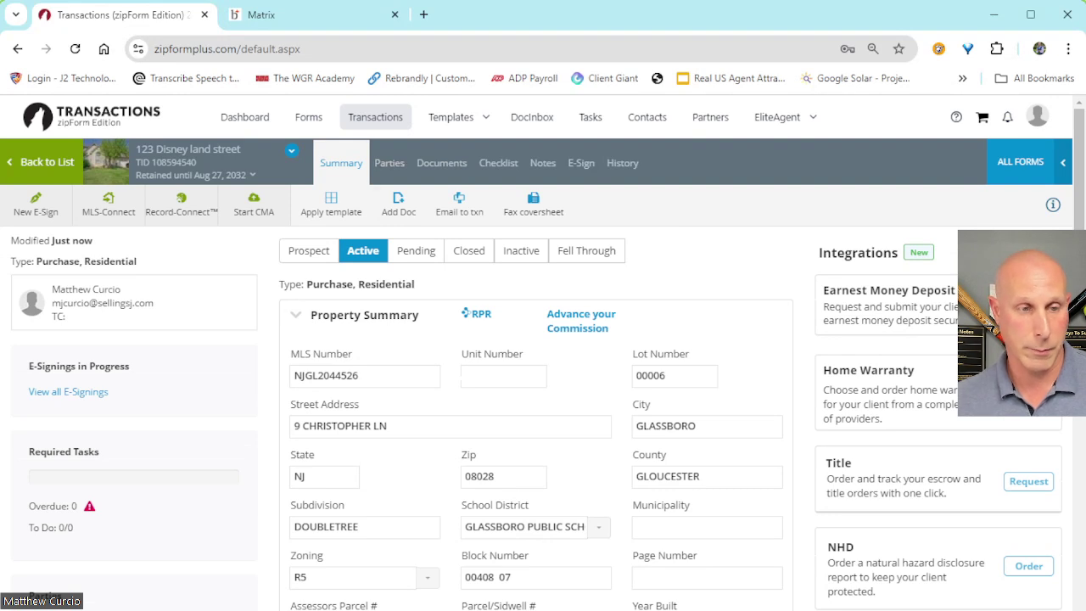
left_click(390, 163)
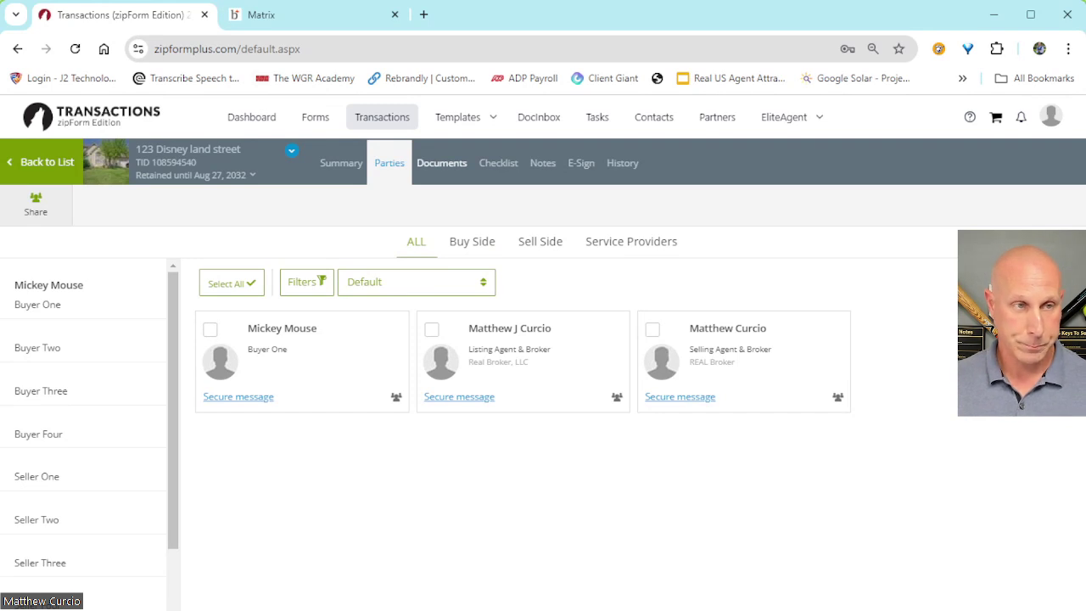
Step: Apply the Buyer-Offer-Residential Contract template to the transaction
left_click(341, 163)
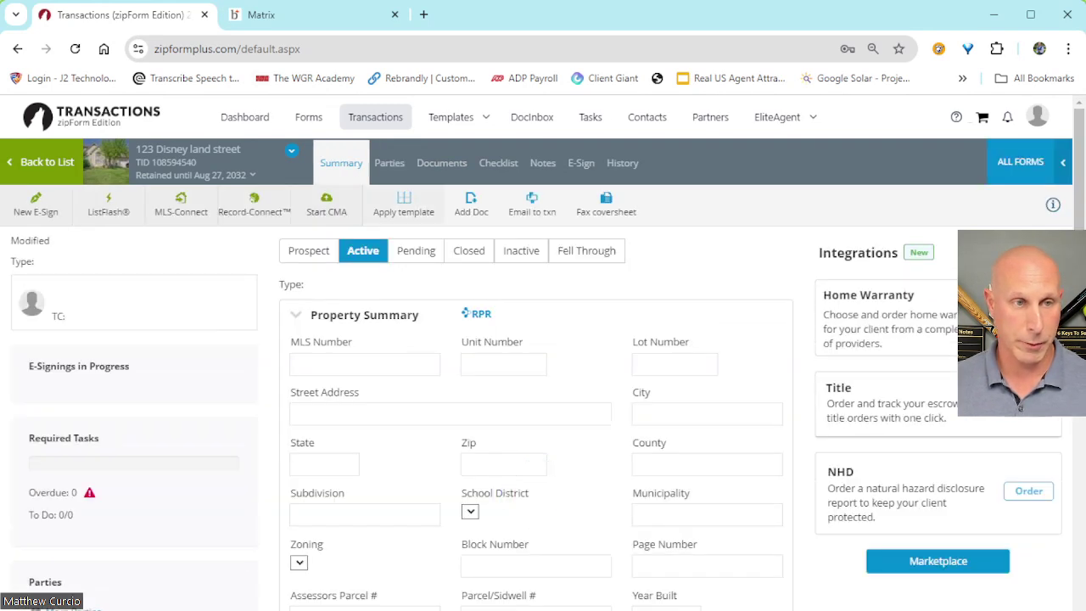
left_click(331, 203)
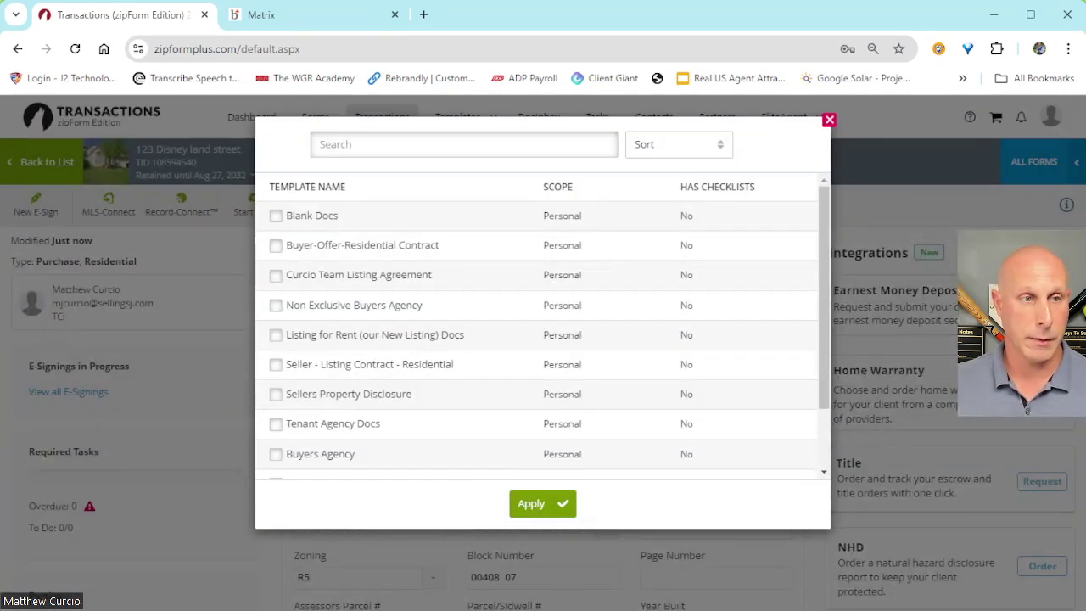
left_click(276, 245)
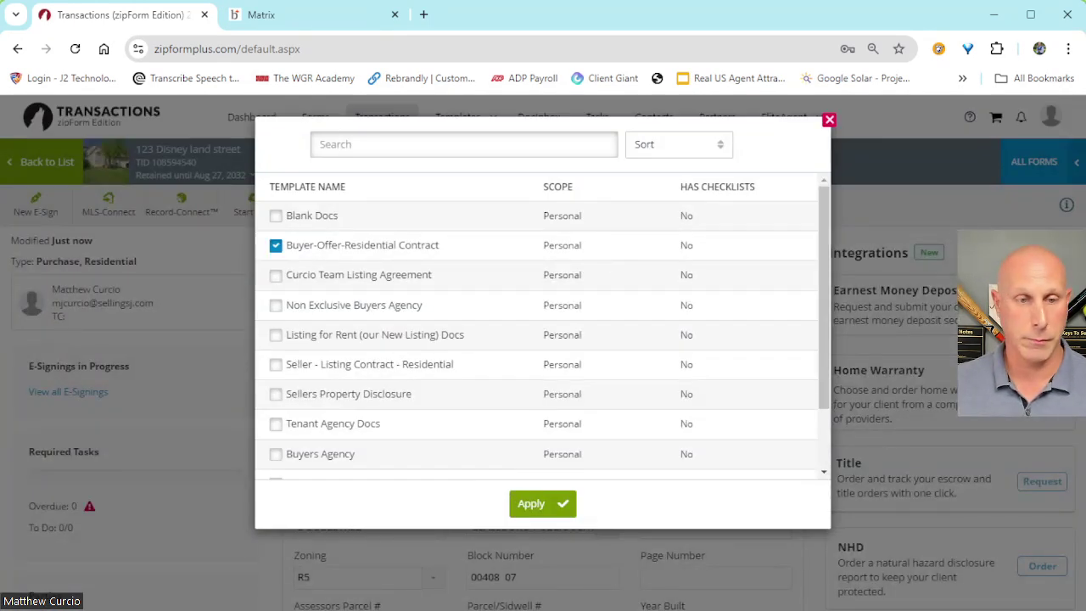
left_click(540, 503)
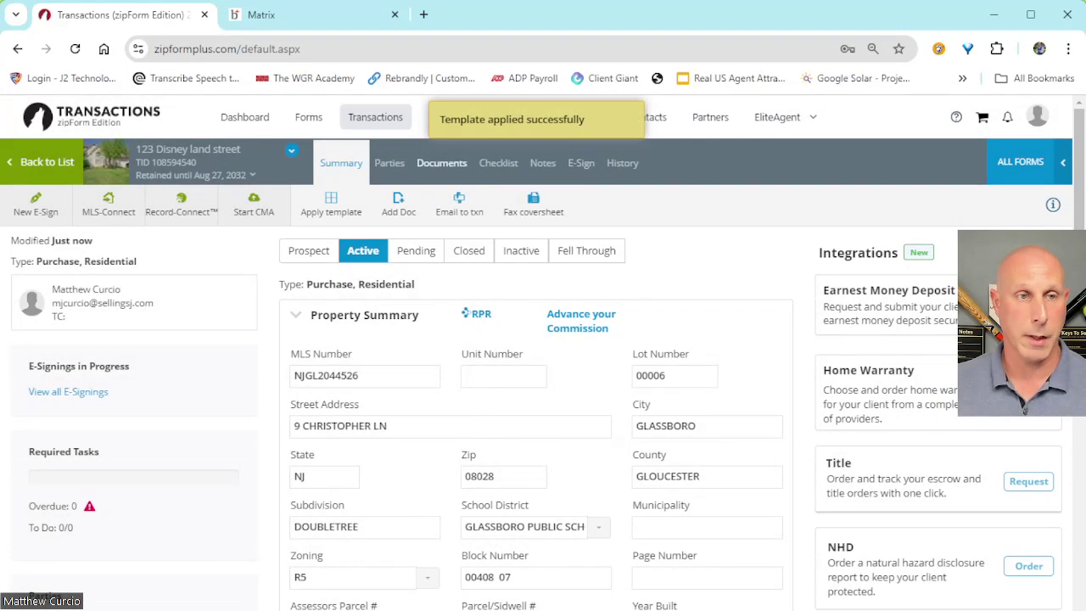
Step: Open the Contract of Sale with Opinion 26 NOTICE - 8/24 form from the transaction's documents
left_click(441, 162)
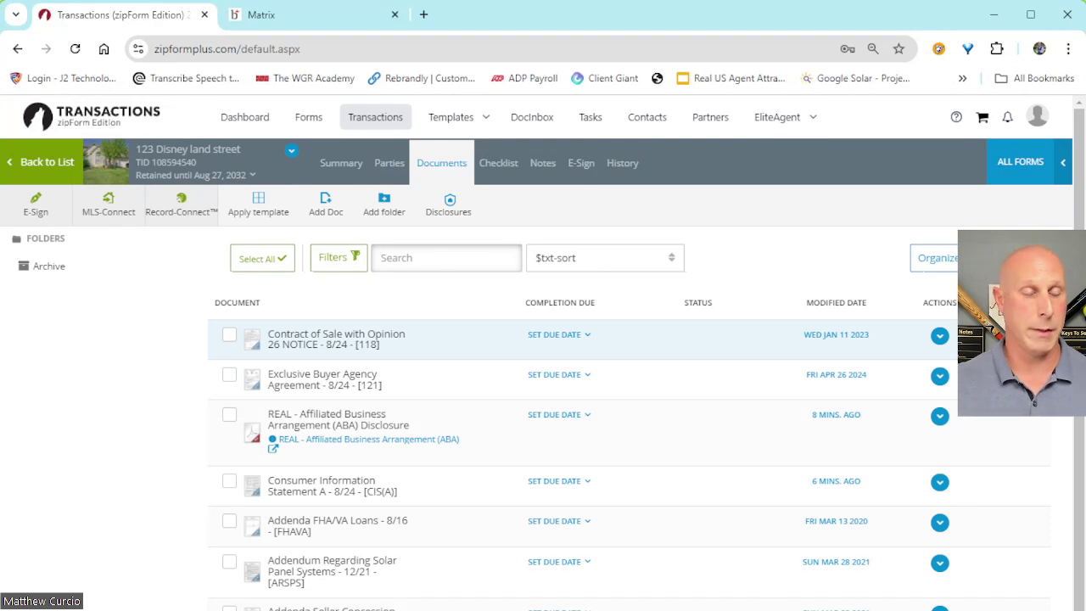
scroll(543, 382, "down", 1)
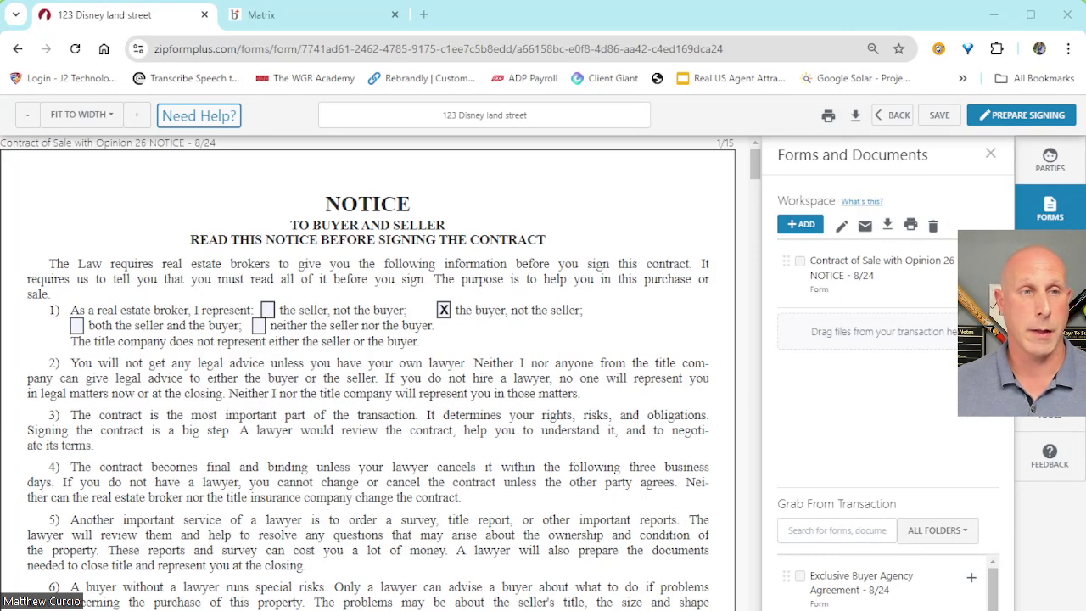
Step: Add the Solar Panel Systems addendum, Private Well Testing addenda and Lead Paint Disclosure-Contract forms from the transaction to the contract's workspace
scroll(883, 582, "down", 1)
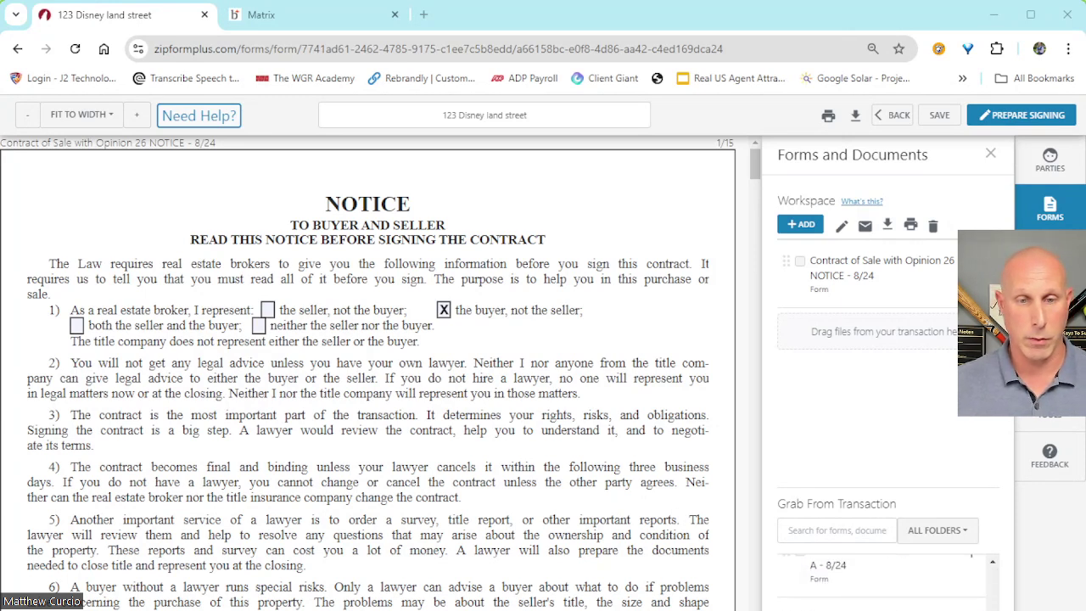
scroll(883, 581, "up", 2)
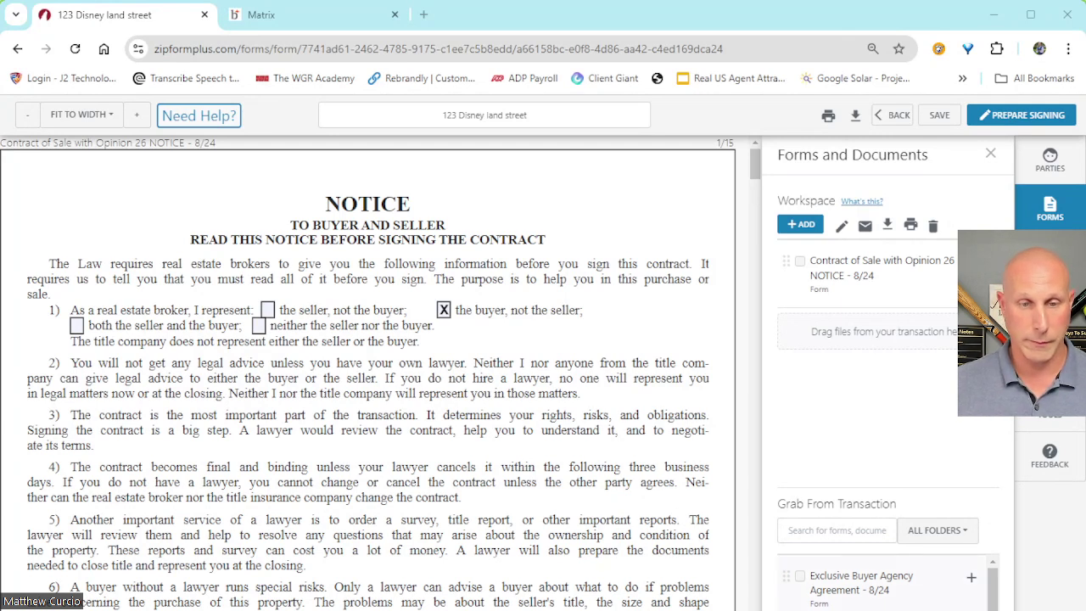
scroll(883, 581, "down", 2)
scroll(882, 582, "up", 1)
scroll(883, 581, "down", 1)
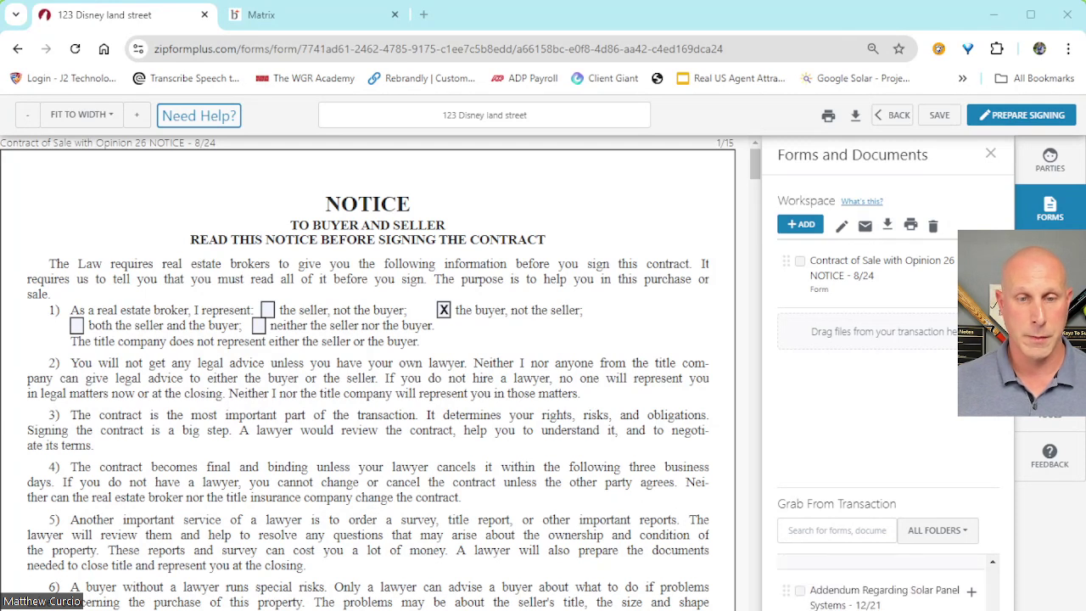
scroll(882, 582, "up", 1)
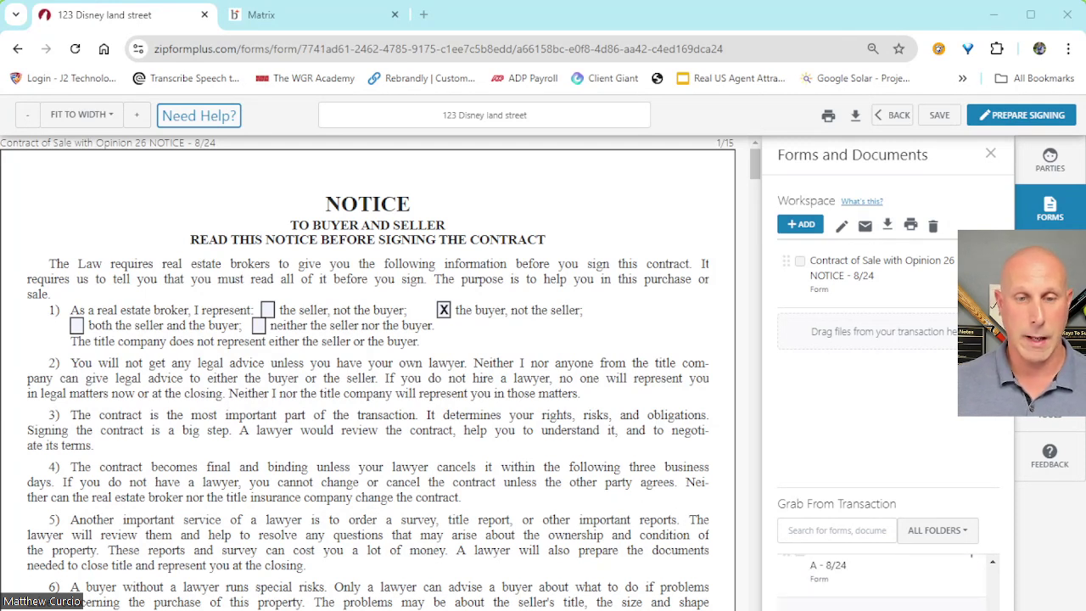
scroll(883, 581, "down", 2)
scroll(883, 581, "up", 2)
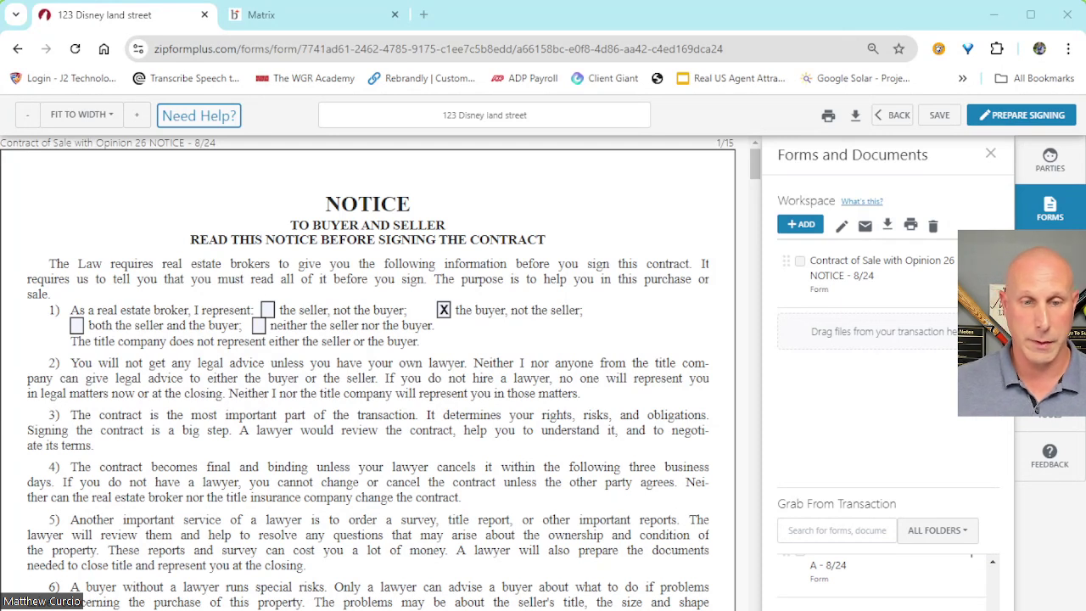
left_click(972, 568)
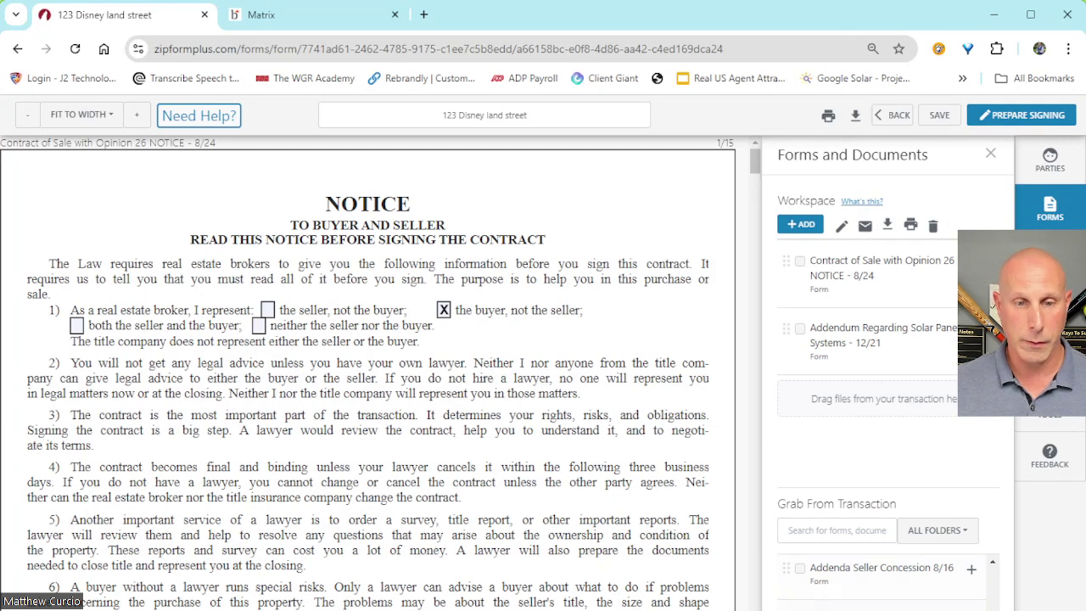
left_click(972, 568)
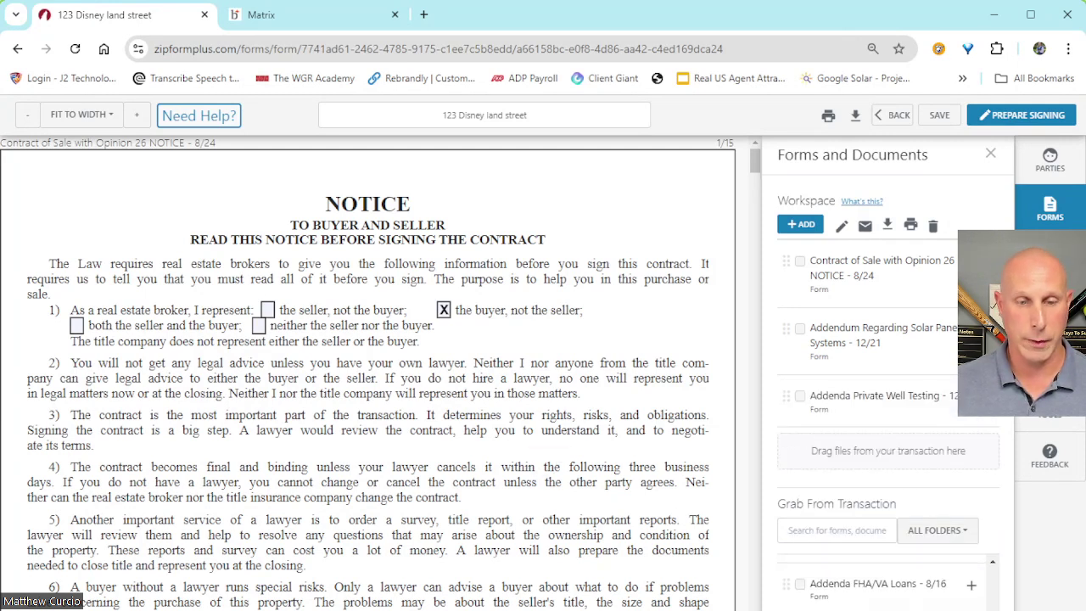
left_click(971, 583)
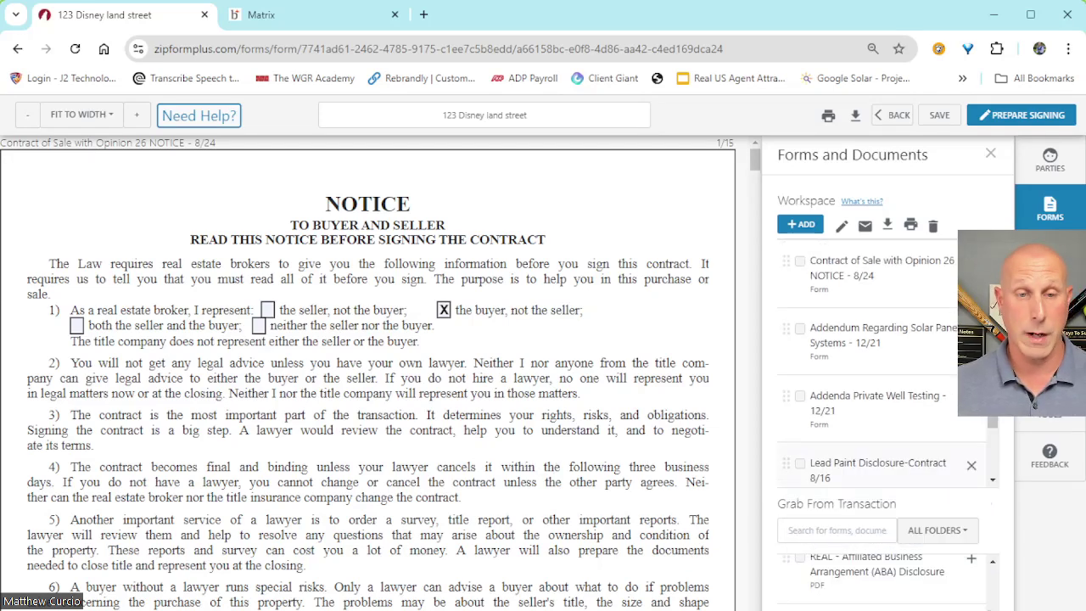
Step: Review the Contract of Sale and solar panel addendum for prefilled party and property details, blank terms, the addenda checklist and signature lines
scroll(367, 374, "down", 15)
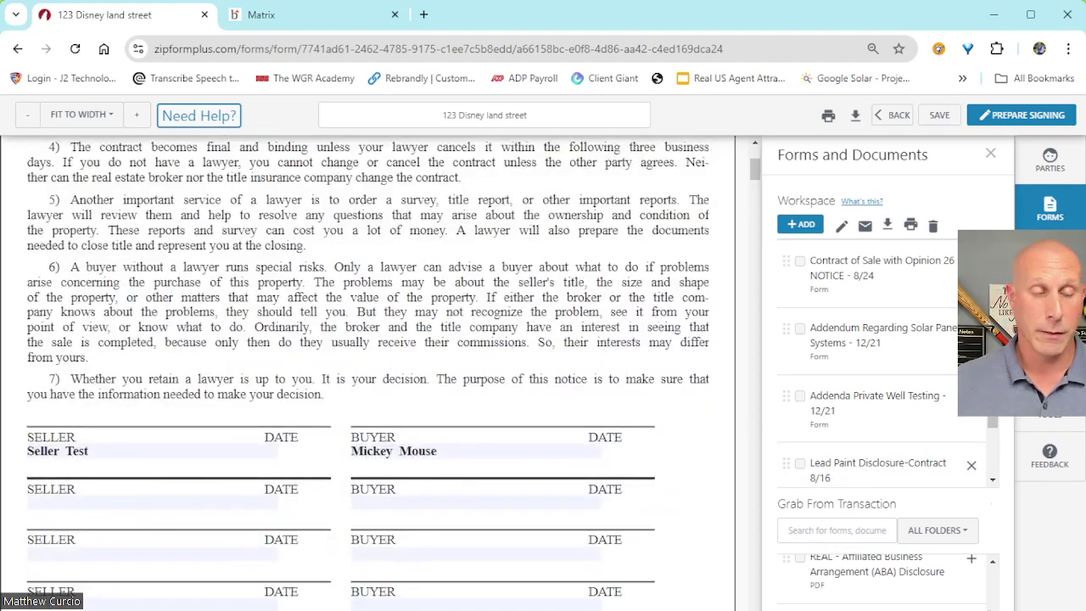
scroll(368, 373, "down", 6)
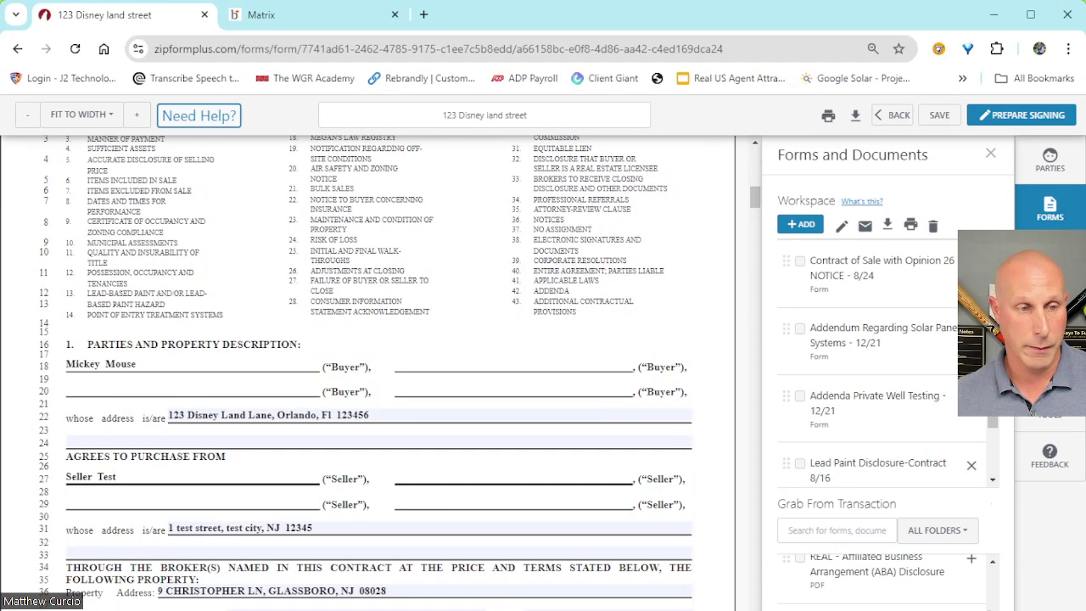
scroll(368, 373, "down", 6)
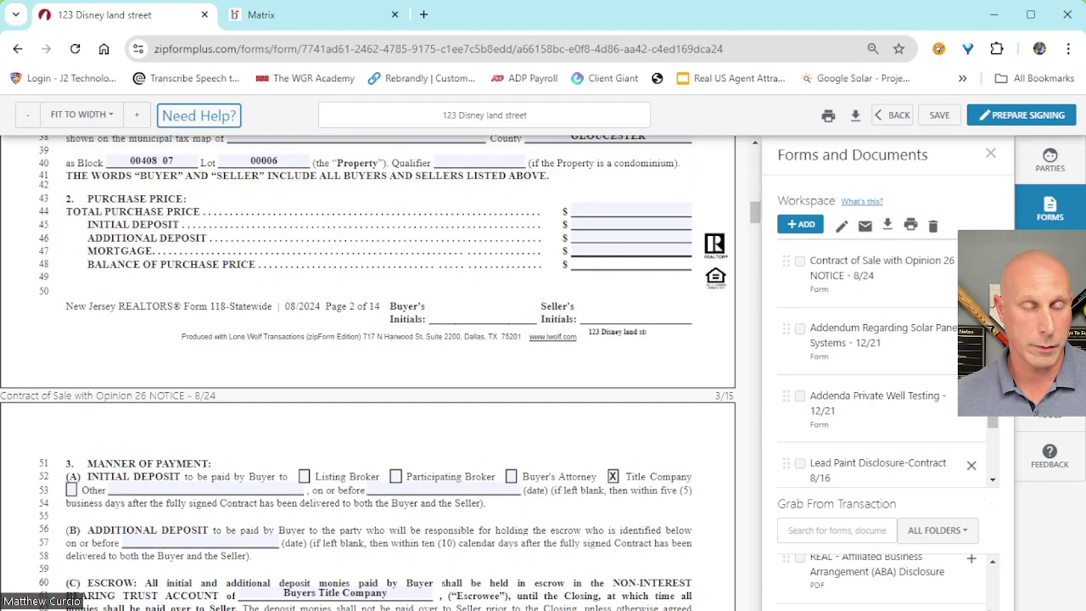
scroll(368, 373, "down", 8)
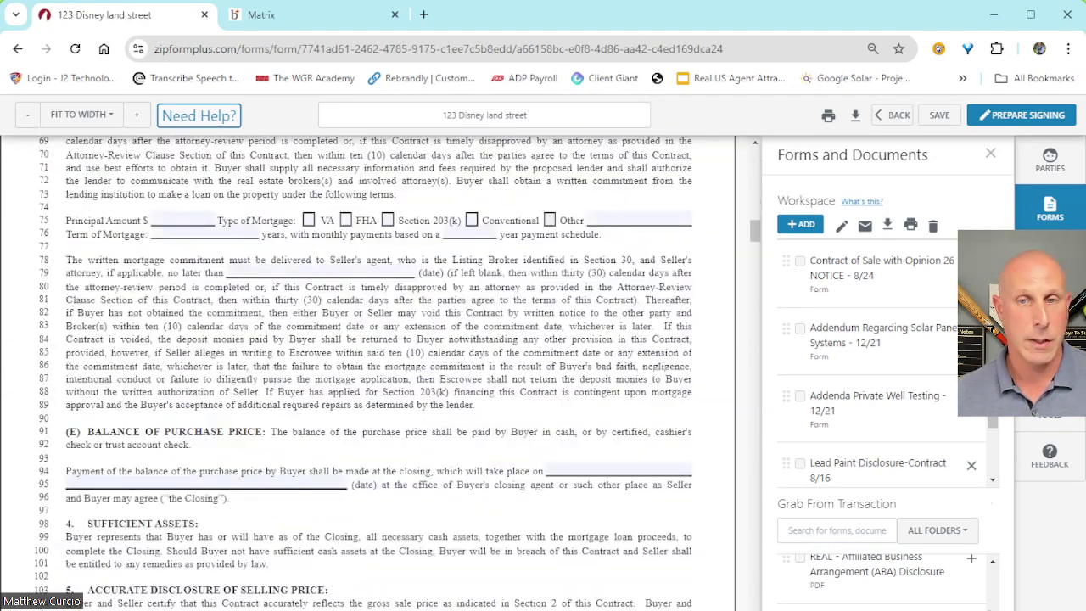
scroll(367, 373, "down", 12)
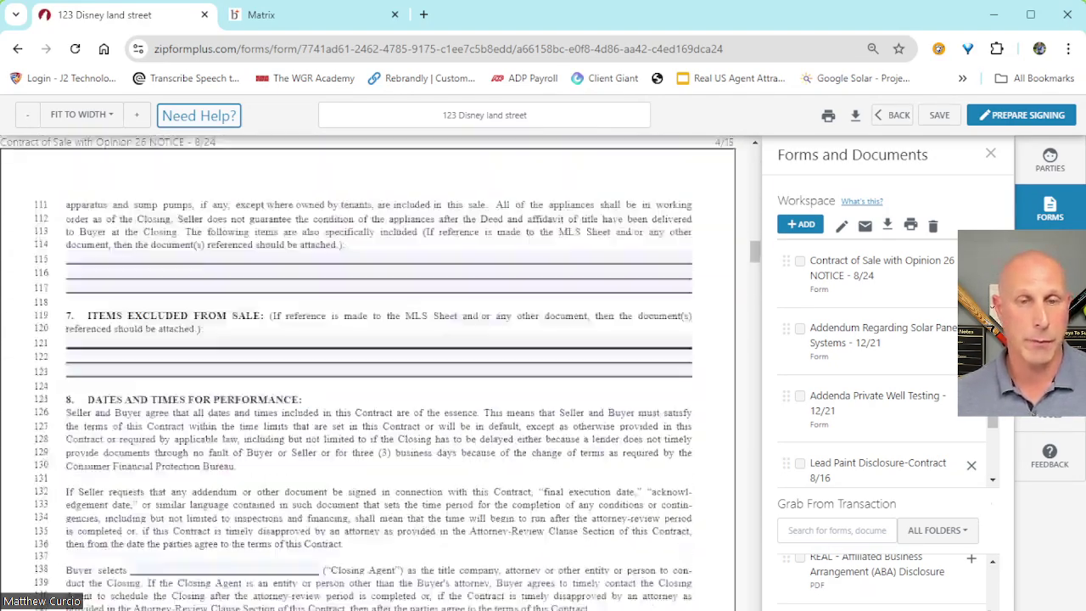
scroll(368, 374, "down", 8)
left_click_drag(755, 274, 755, 553)
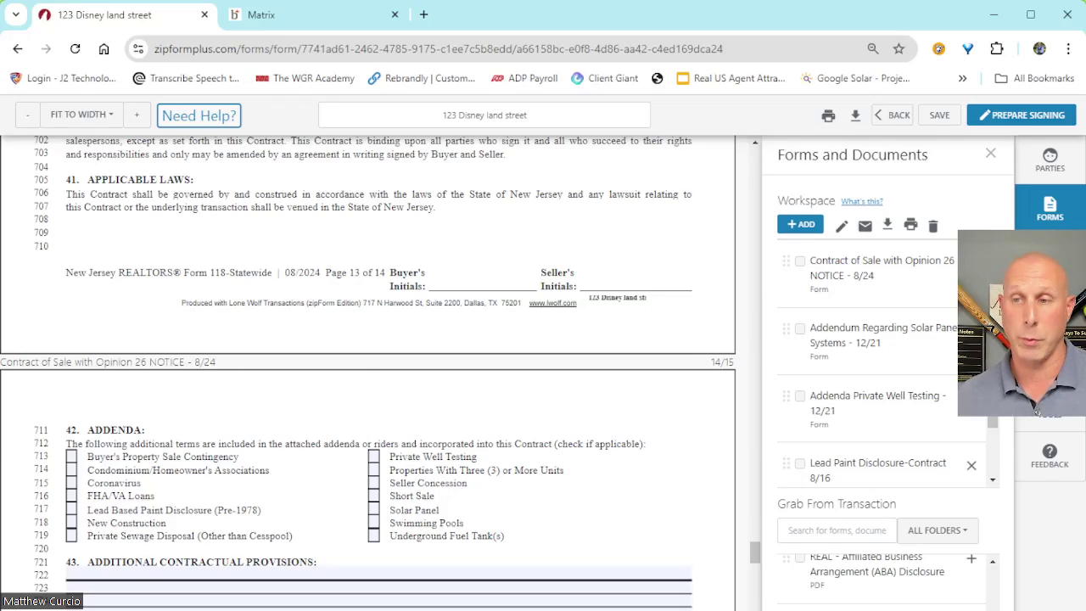
scroll(367, 374, "down", 15)
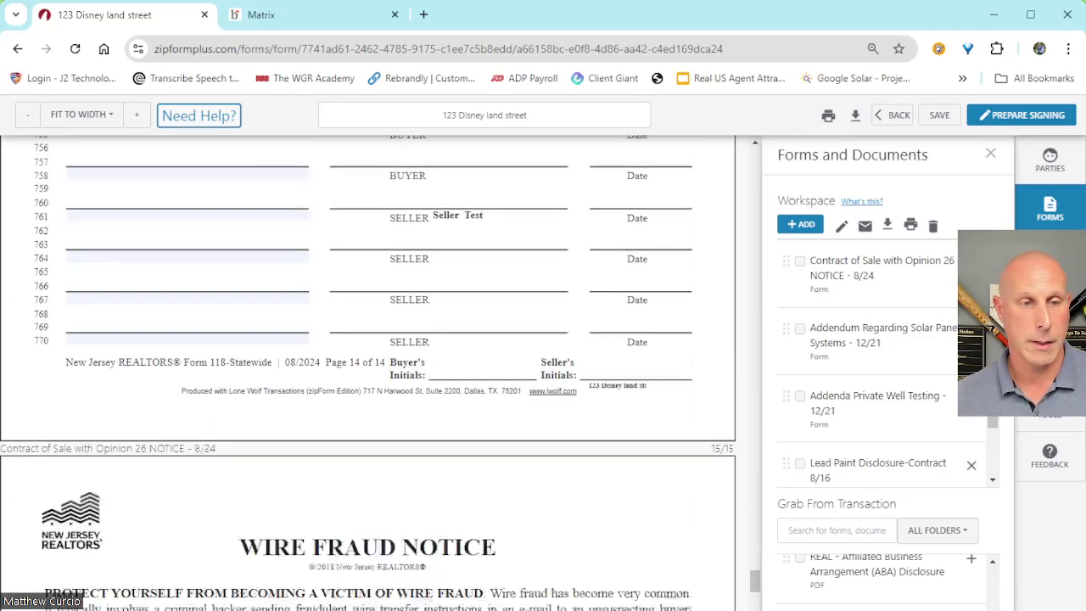
scroll(368, 373, "down", 12)
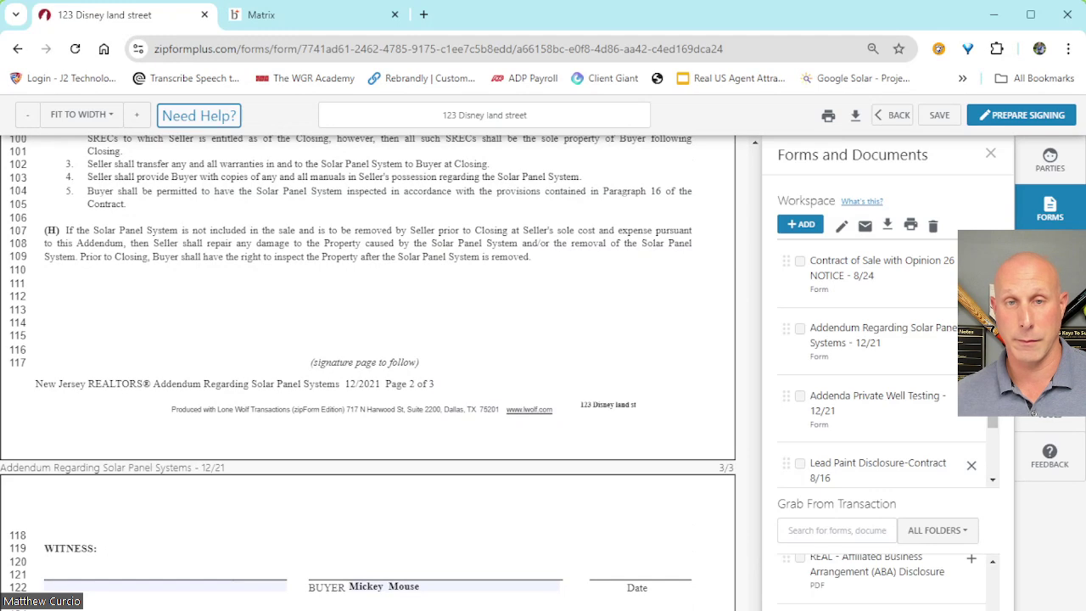
Step: Create an Authentisign signing from the workspace forms, named 1 Test St Contract, without a return folder
left_click(1025, 114)
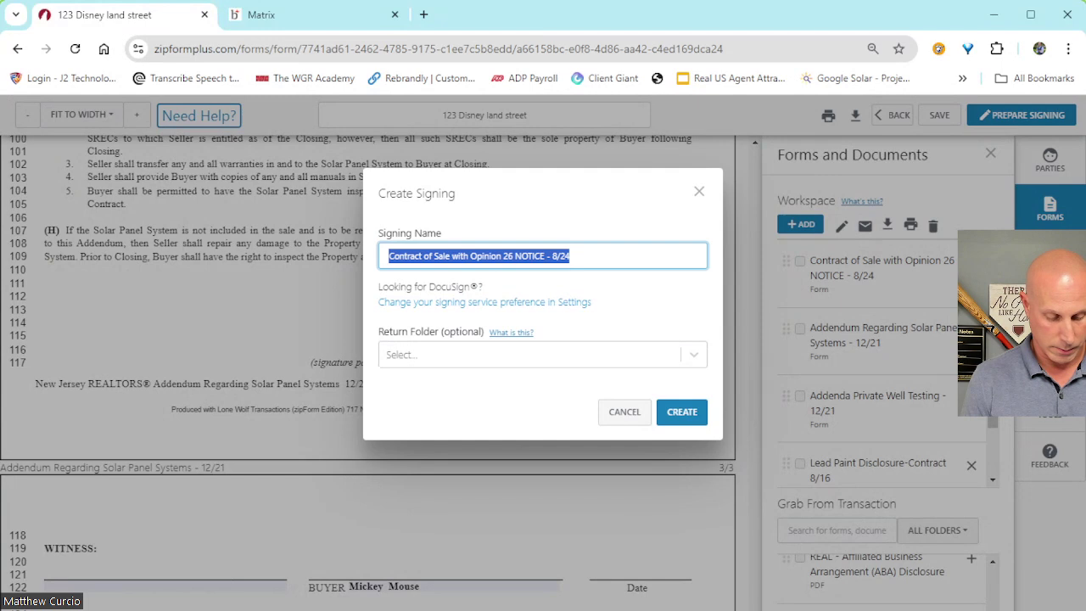
type("1 test")
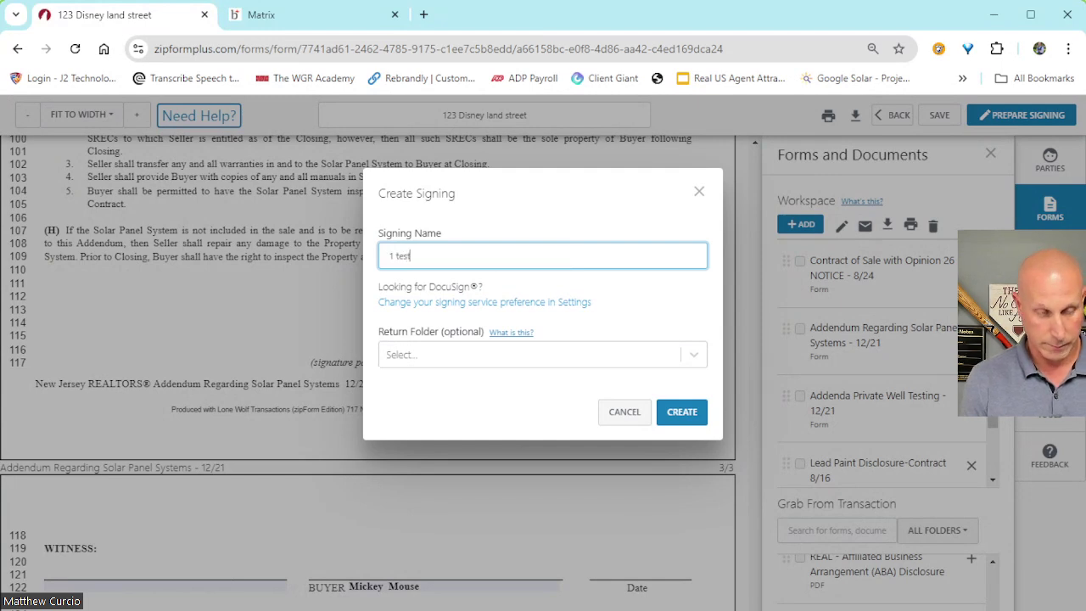
key("BackSpace")
key("BackSpace")
key("BackSpace")
key("BackSpace")
type("Test")
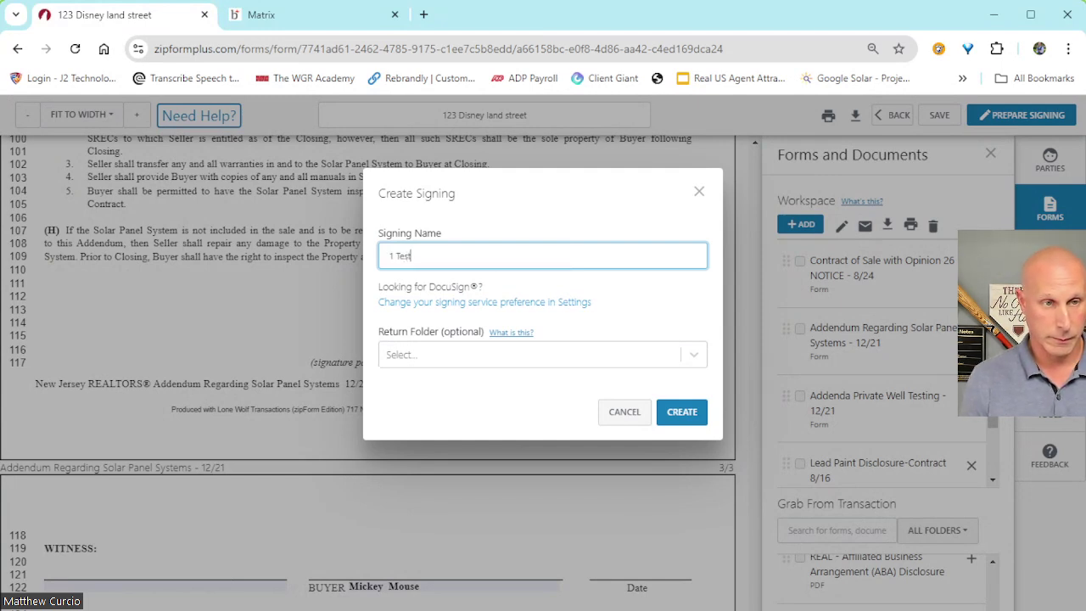
type(" St Contra")
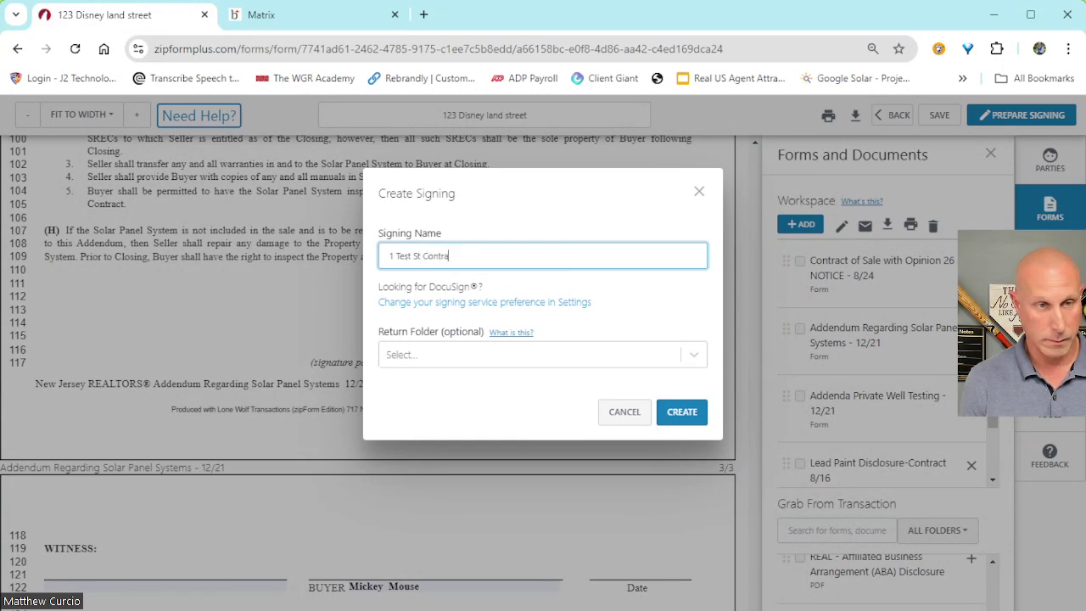
type("ct")
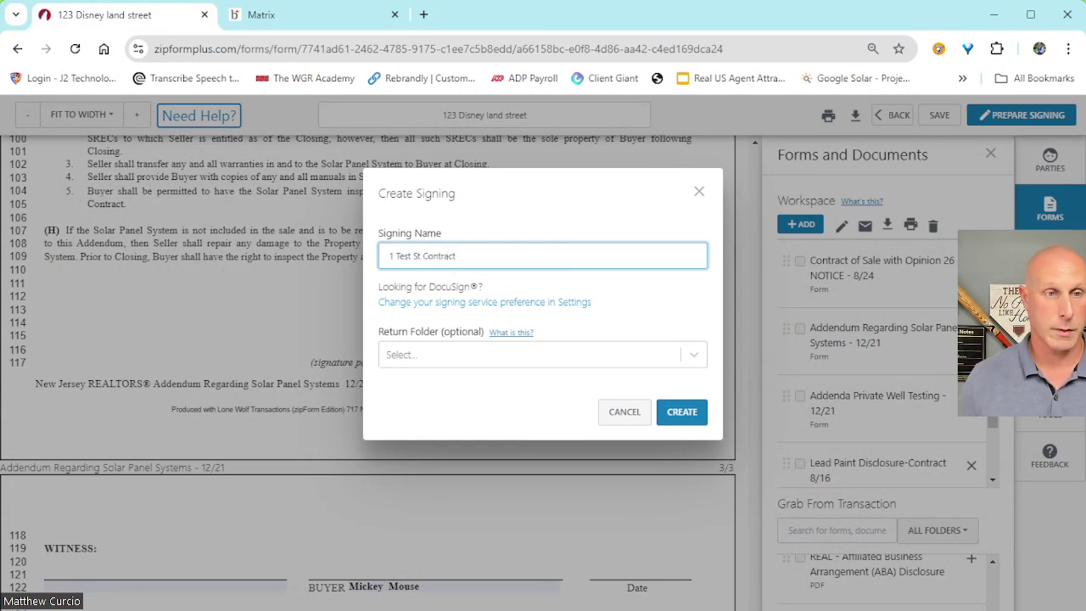
left_click(681, 411)
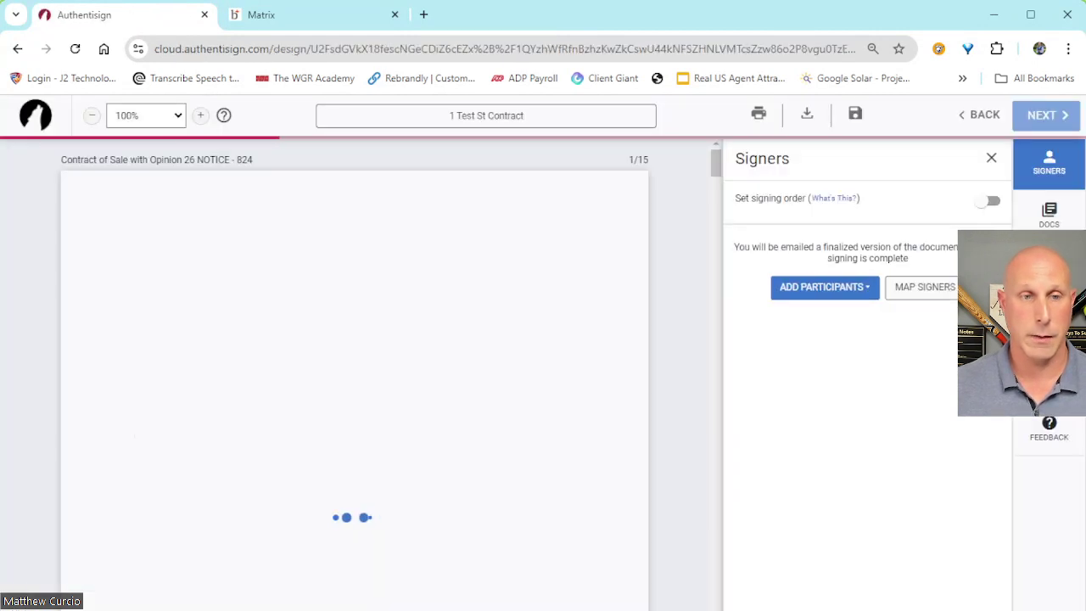
Step: Add the listing agent, selling agent, Buyer One and Seller One from the transaction as remote signers
left_click(824, 287)
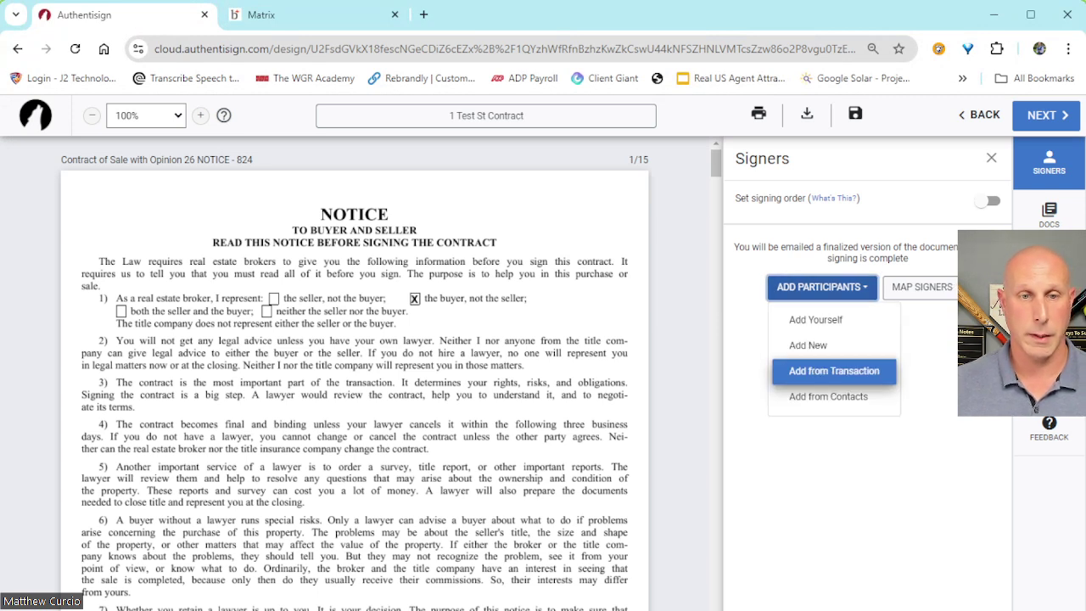
left_click(834, 371)
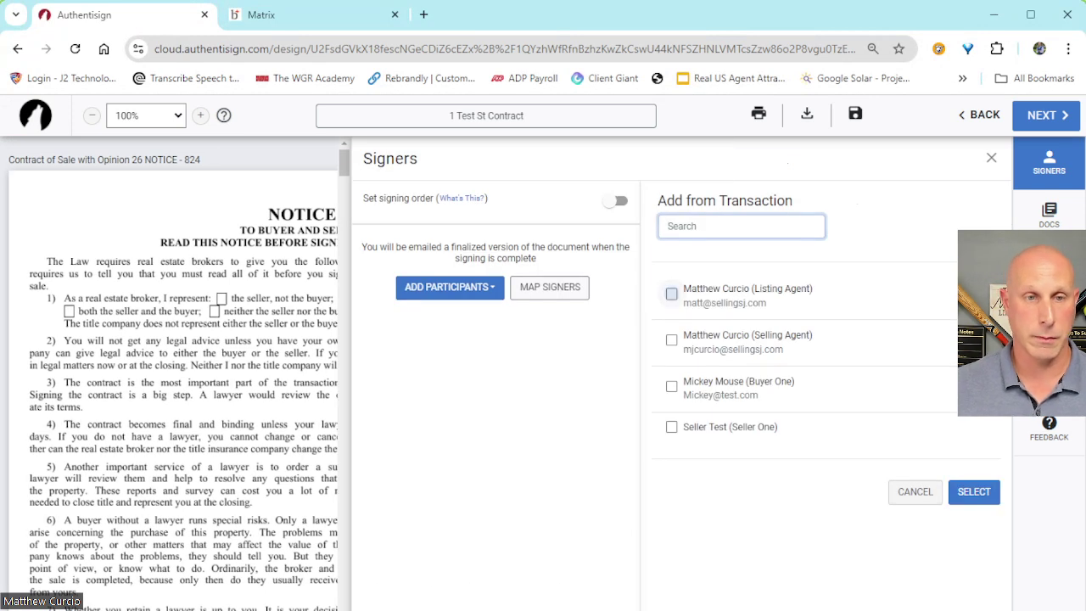
left_click(671, 294)
left_click(671, 339)
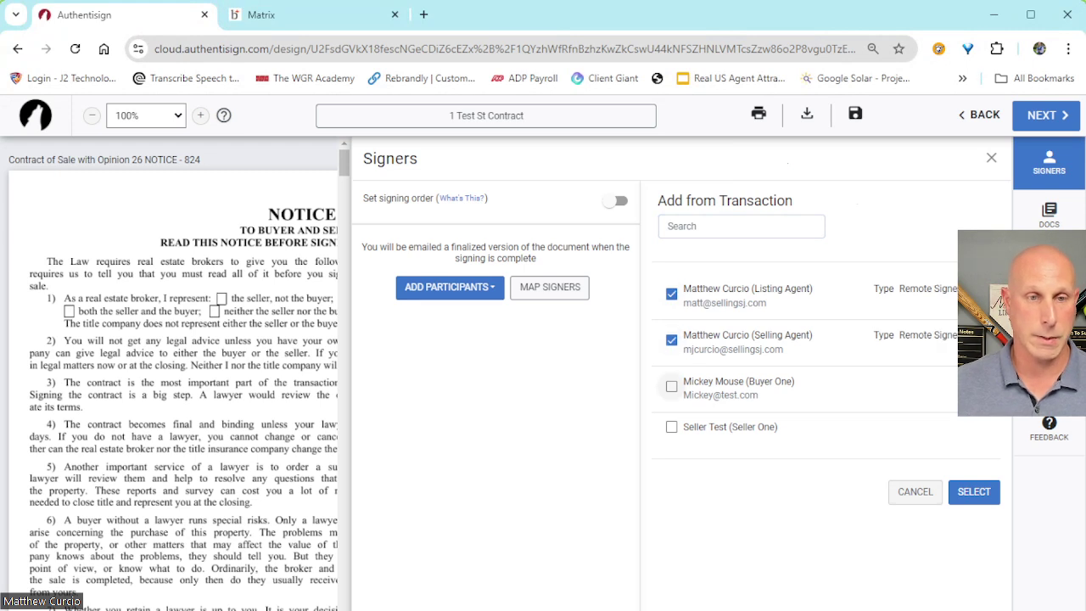
left_click(672, 386)
left_click(672, 427)
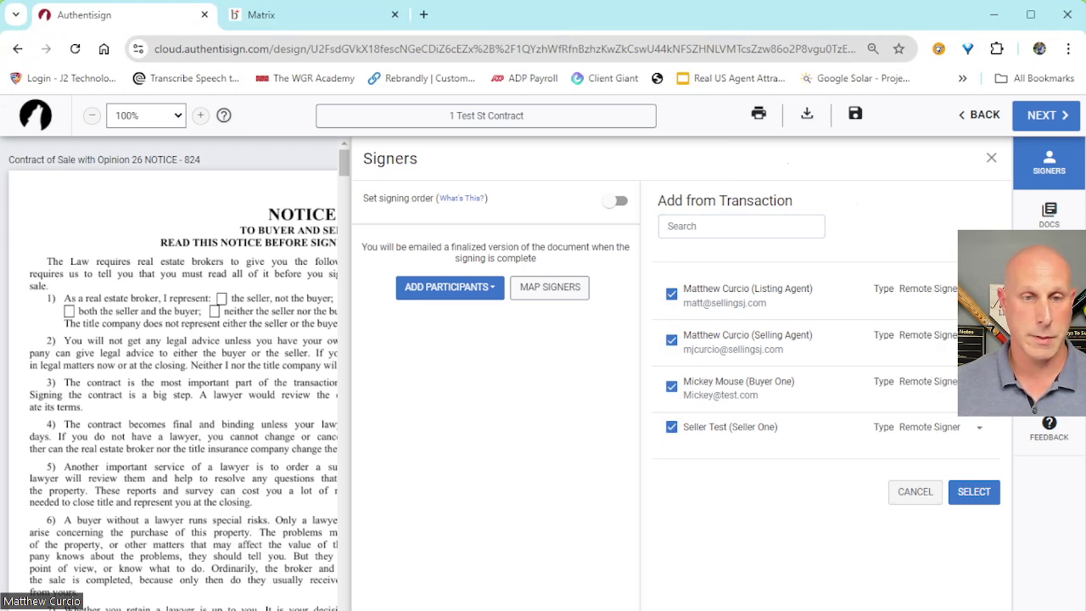
left_click(975, 491)
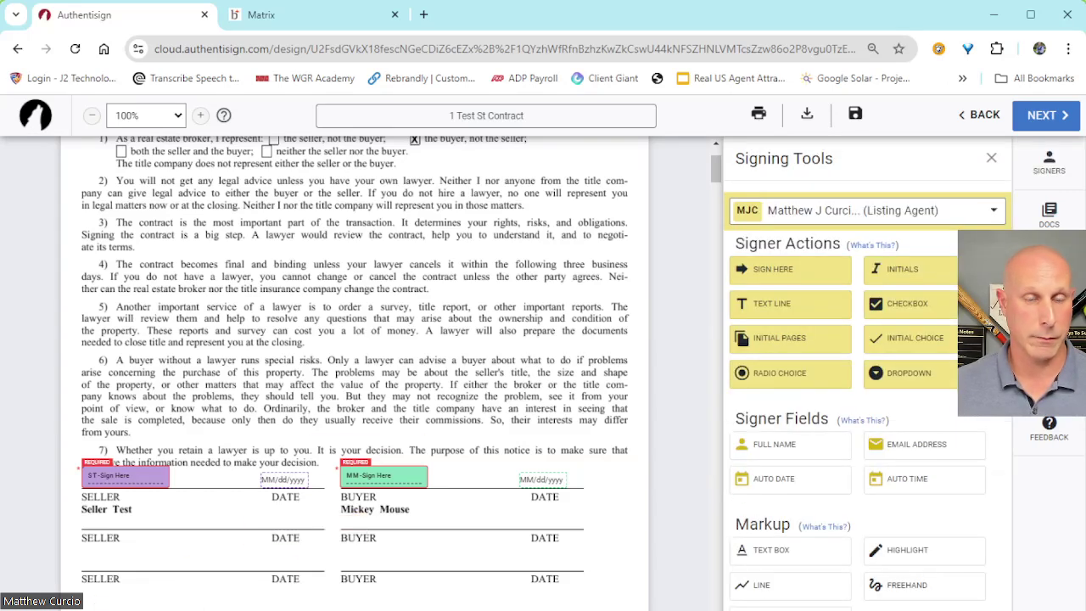
Step: Make the selling agent the active signer and check the contract pages for the buyer's and seller's signature and initials fields
left_click(866, 211)
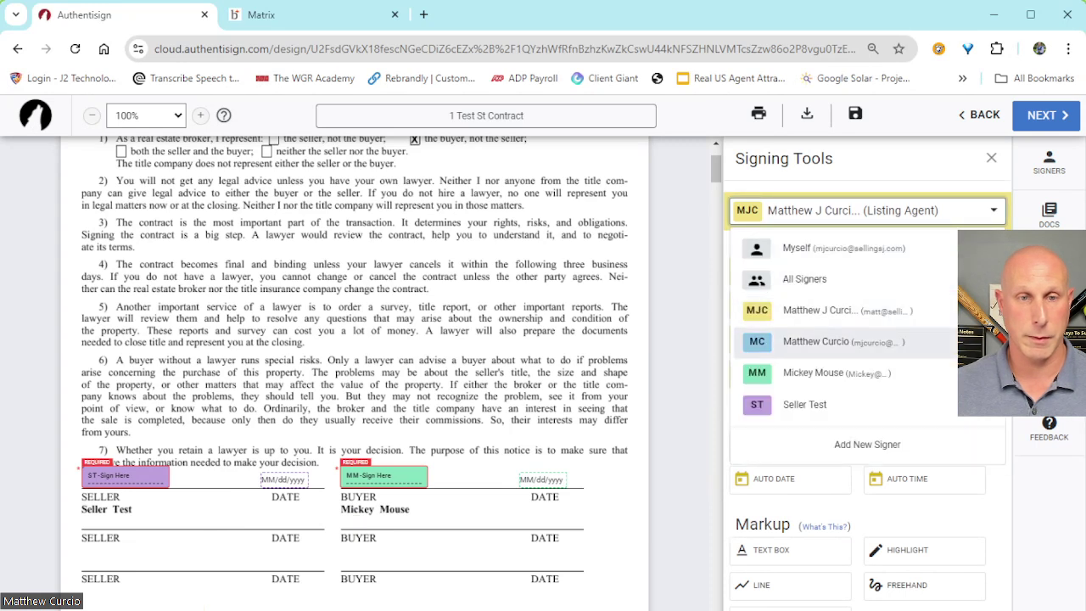
left_click(836, 342)
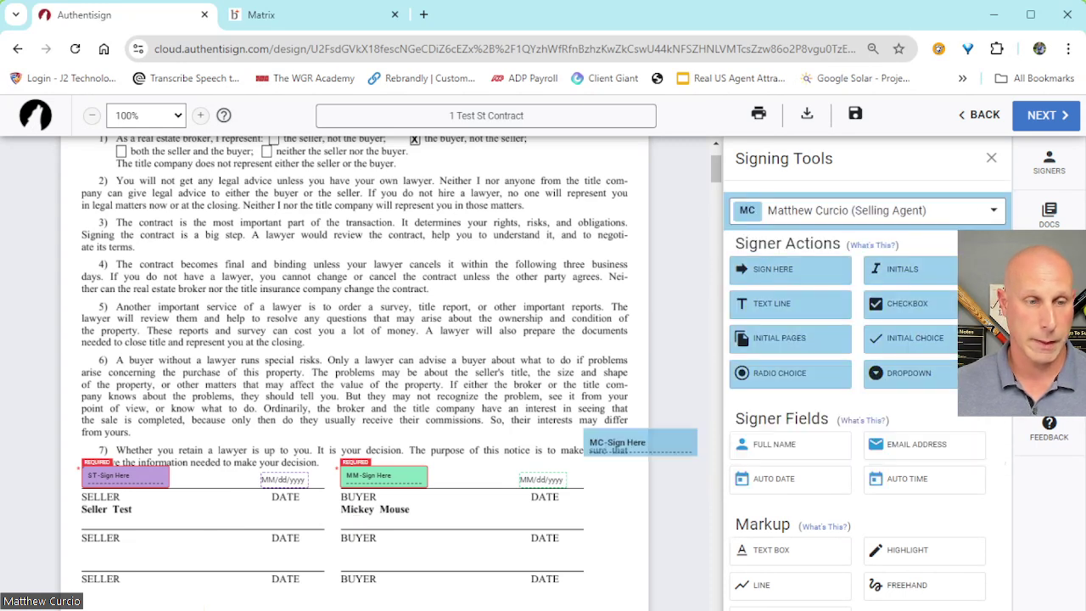
scroll(355, 373, "down", 9)
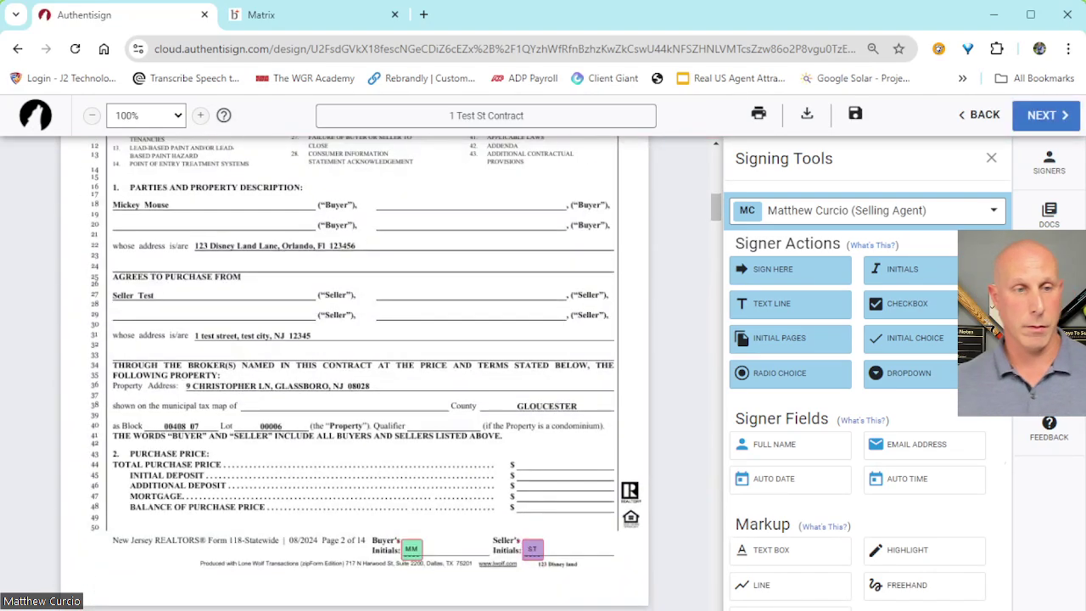
scroll(355, 373, "down", 15)
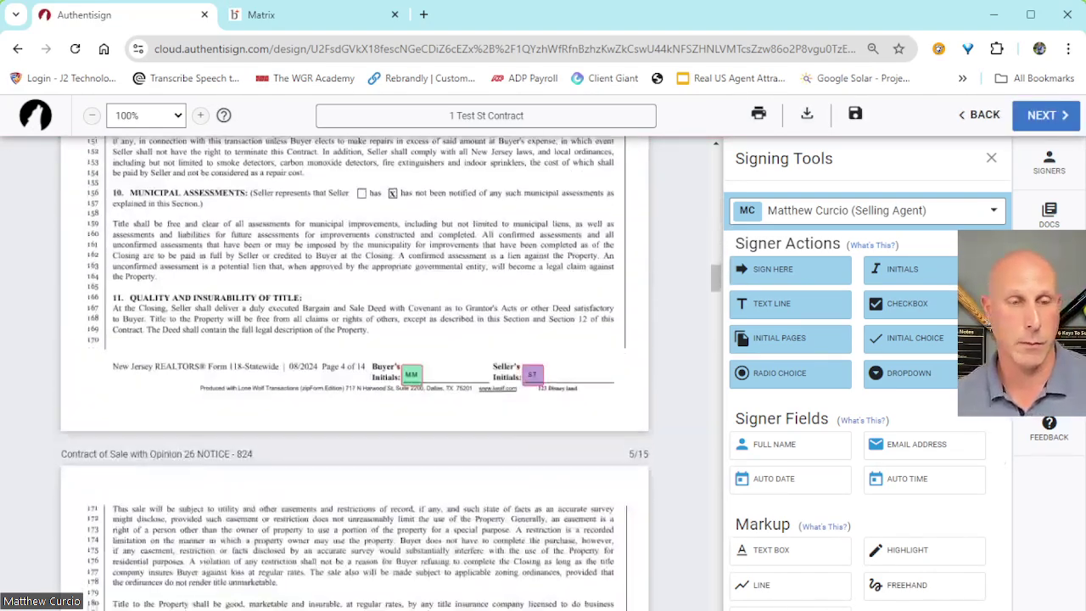
scroll(355, 373, "down", 15)
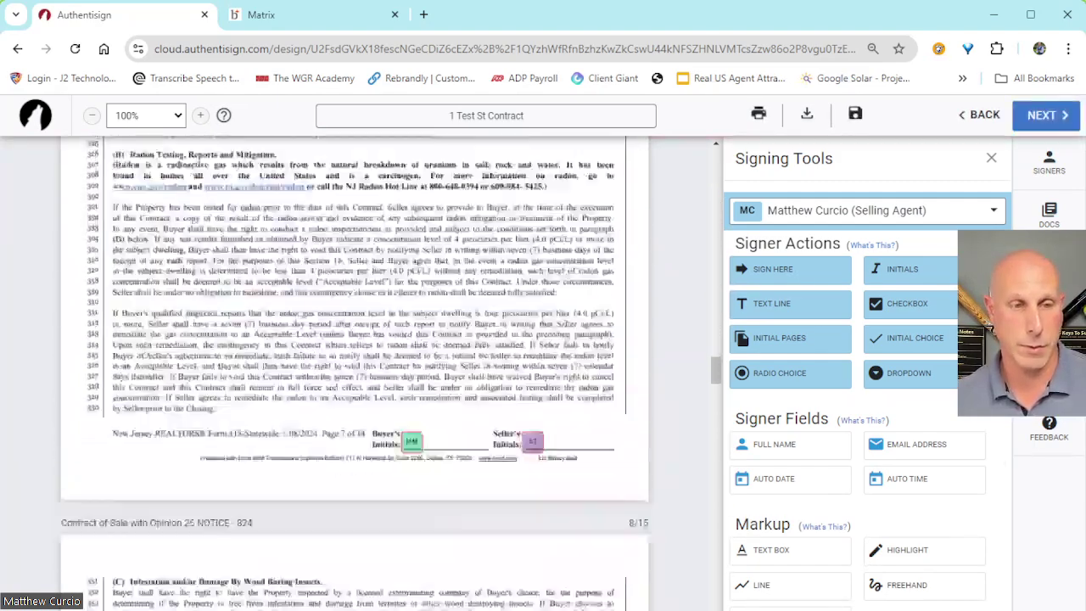
scroll(355, 373, "down", 10)
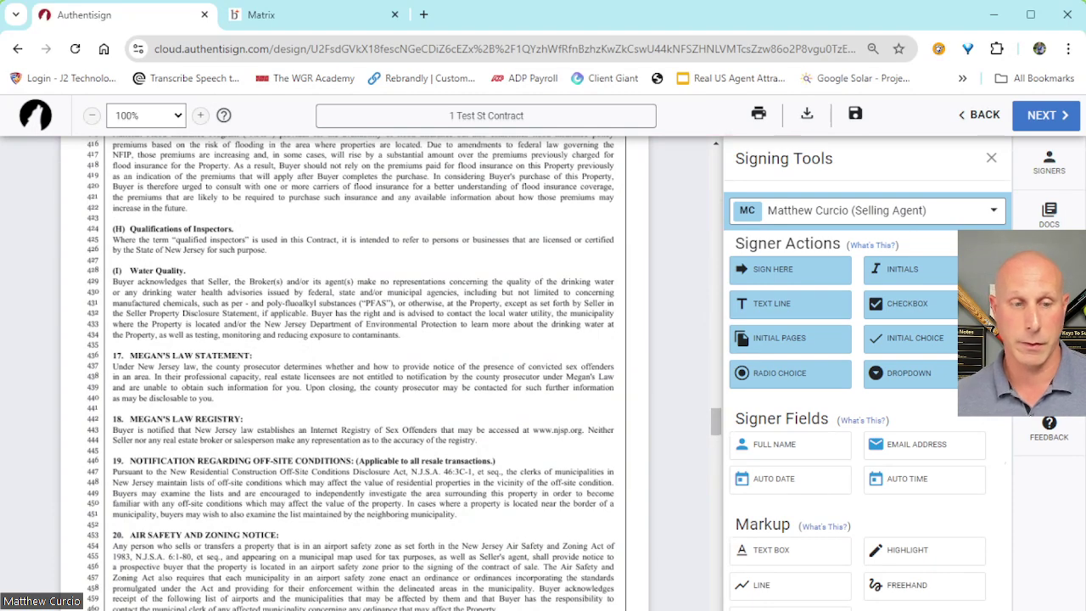
Step: Check the initials fields through page 11 of the contract, and review the signer details of the selling agent and Buyer One
scroll(355, 374, "down", 10)
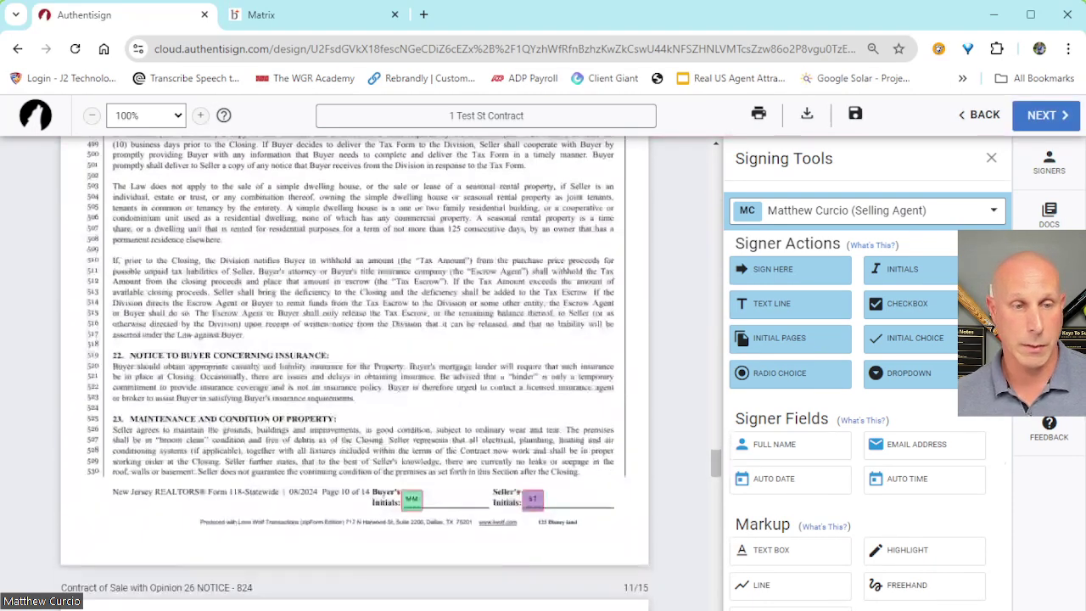
scroll(355, 374, "down", 8)
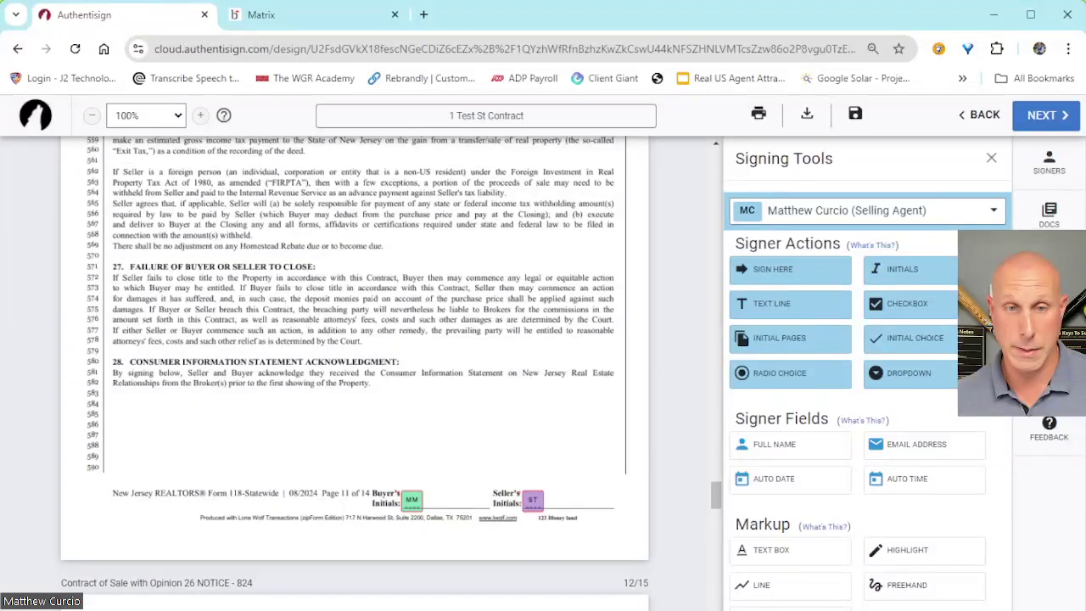
left_click(1049, 163)
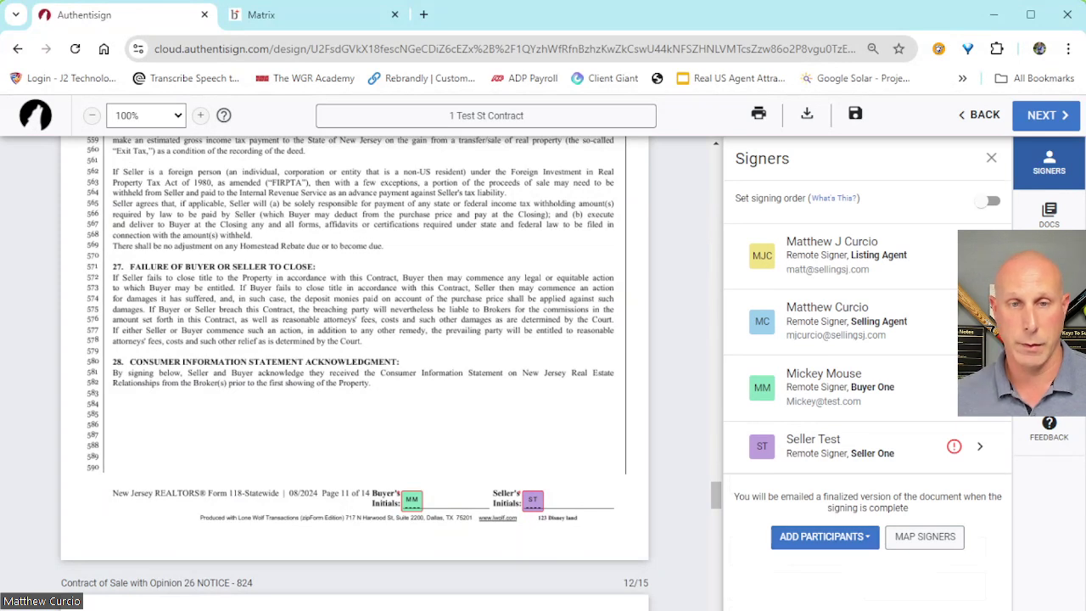
left_click(827, 321)
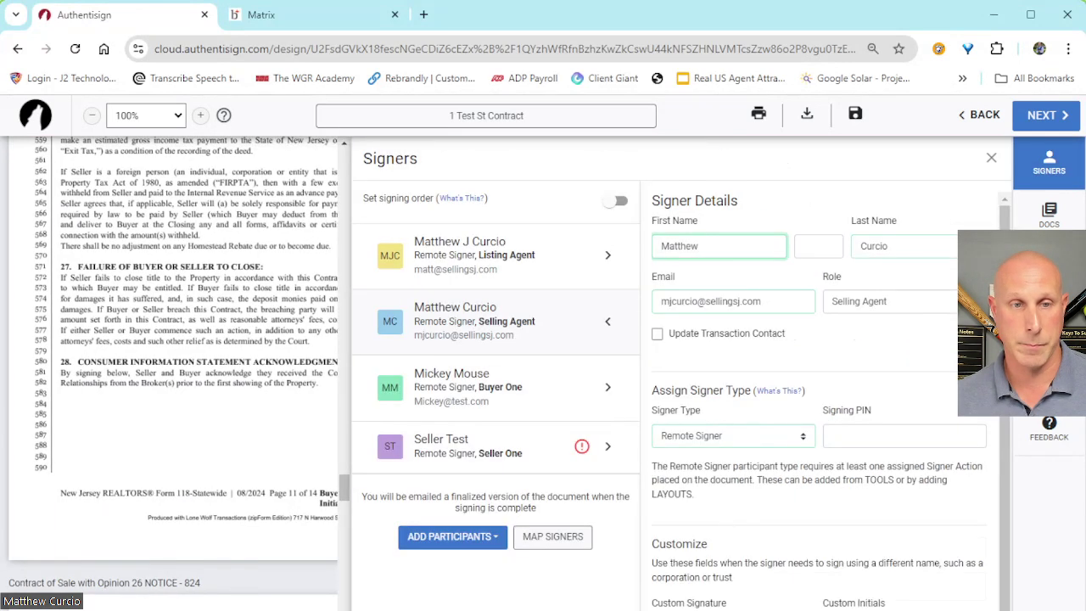
left_click(733, 435)
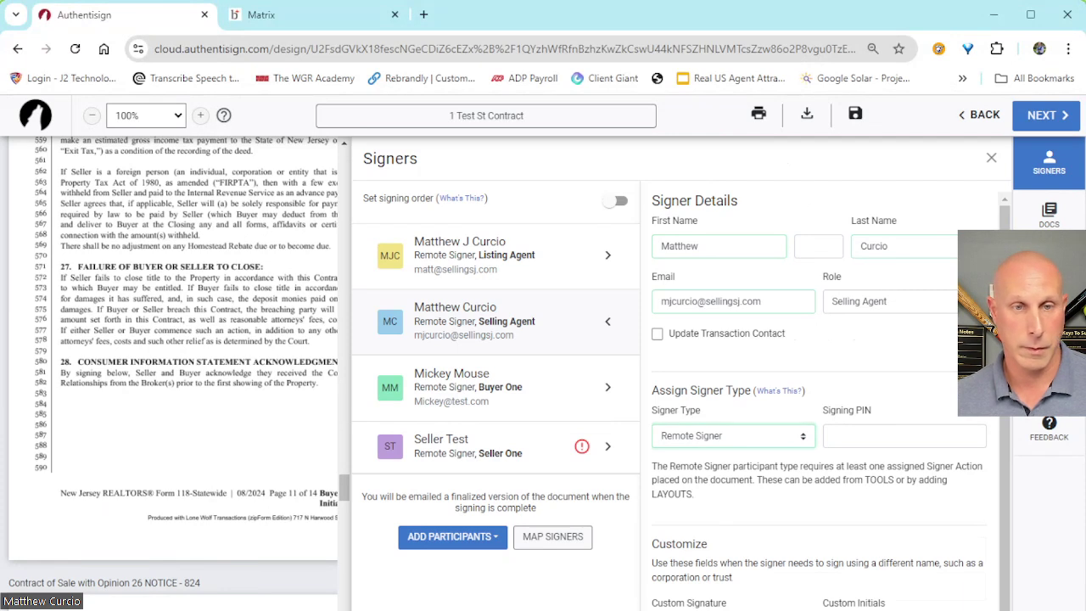
left_click(497, 387)
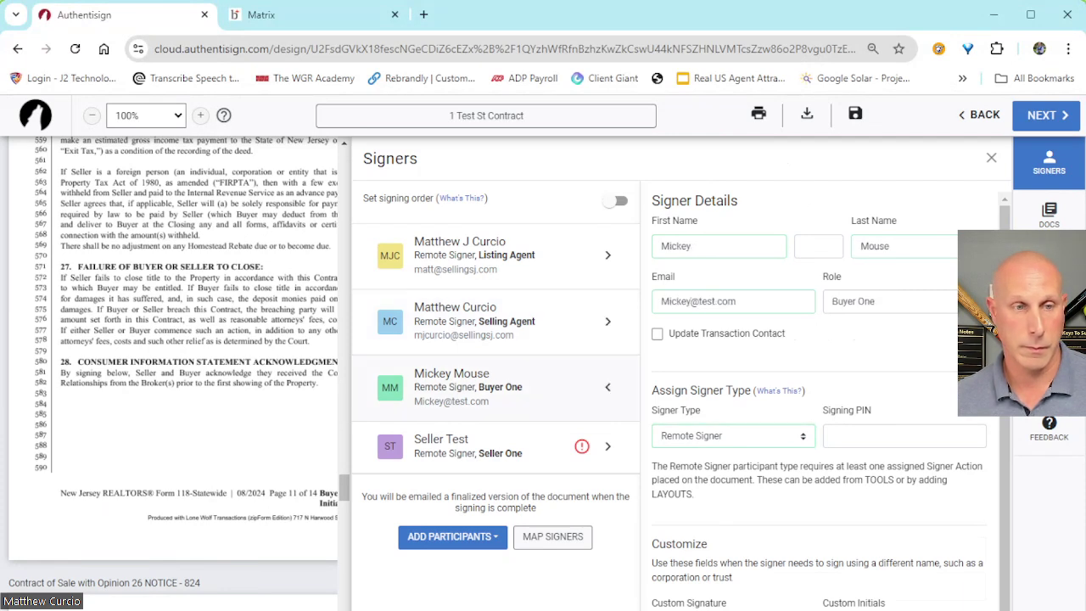
Step: Change the listing agent's signer type to CC and save the signer details
left_click(496, 254)
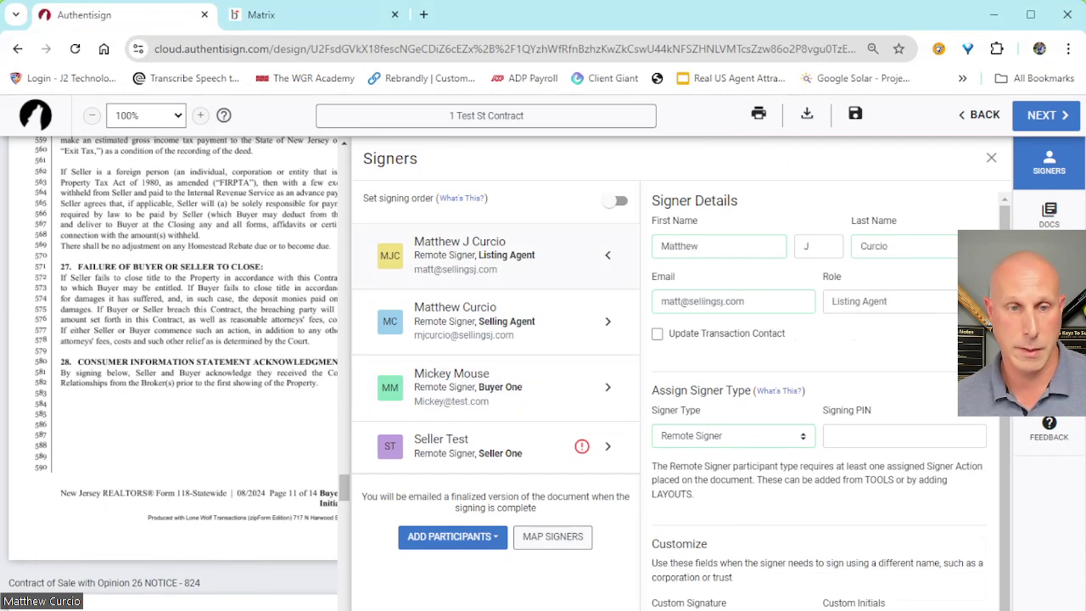
key("c")
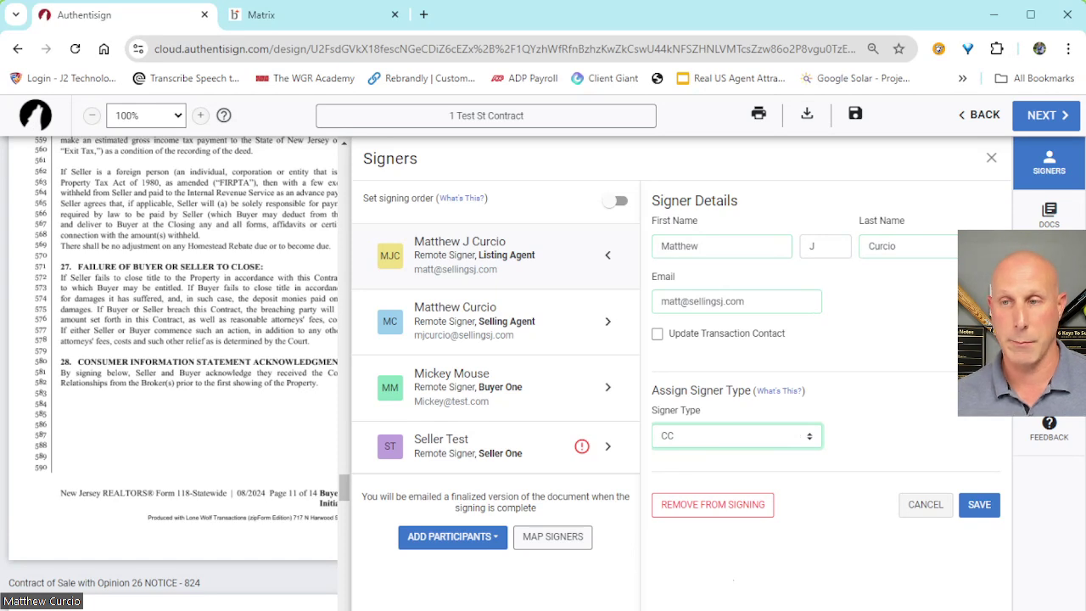
left_click(979, 504)
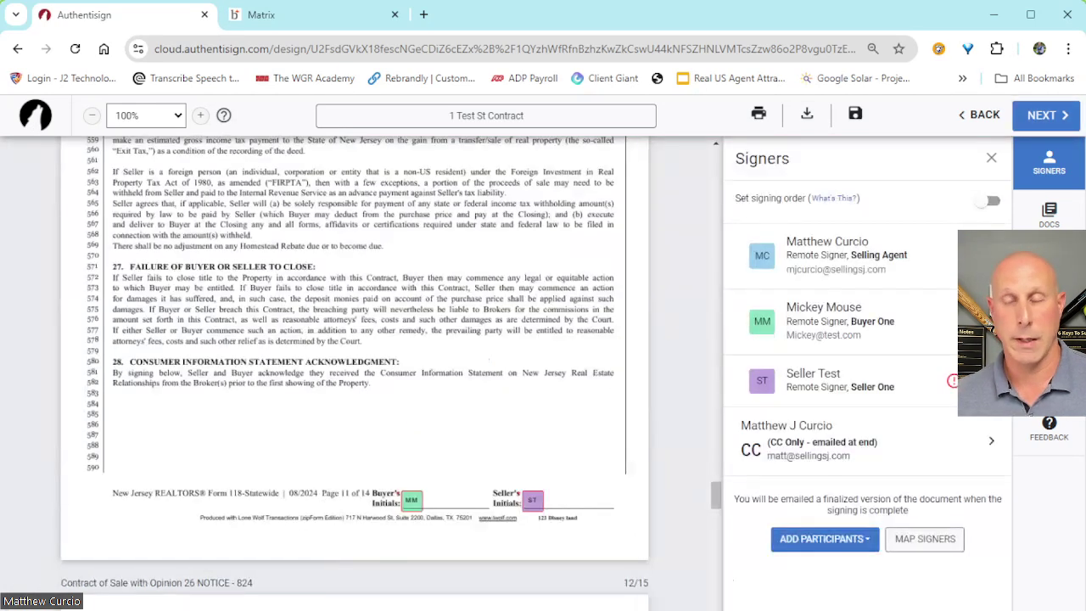